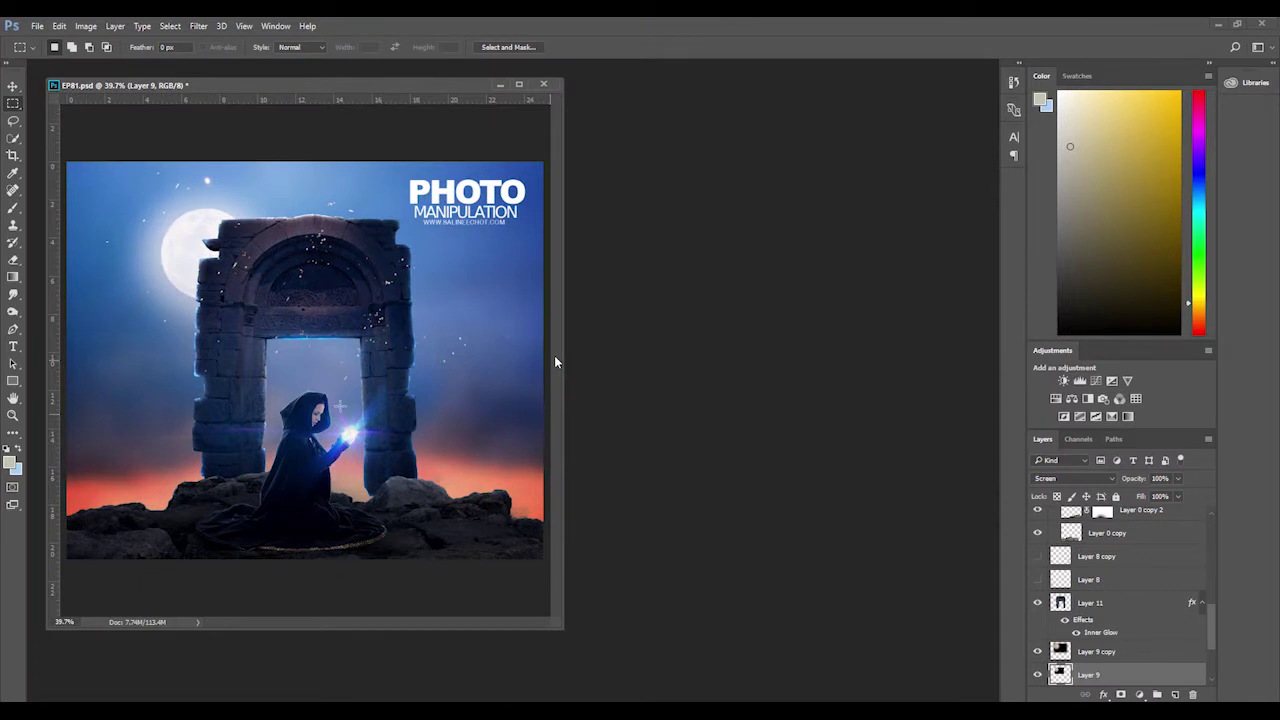
Step: Open EP81.jpg in Photoshop and check its image size (1800 × 1502 px)
mouse_move(345, 86)
left_mouse_down()
mouse_move(335, 91)
mouse_move(367, 89)
mouse_move(339, 91)
left_mouse_up()
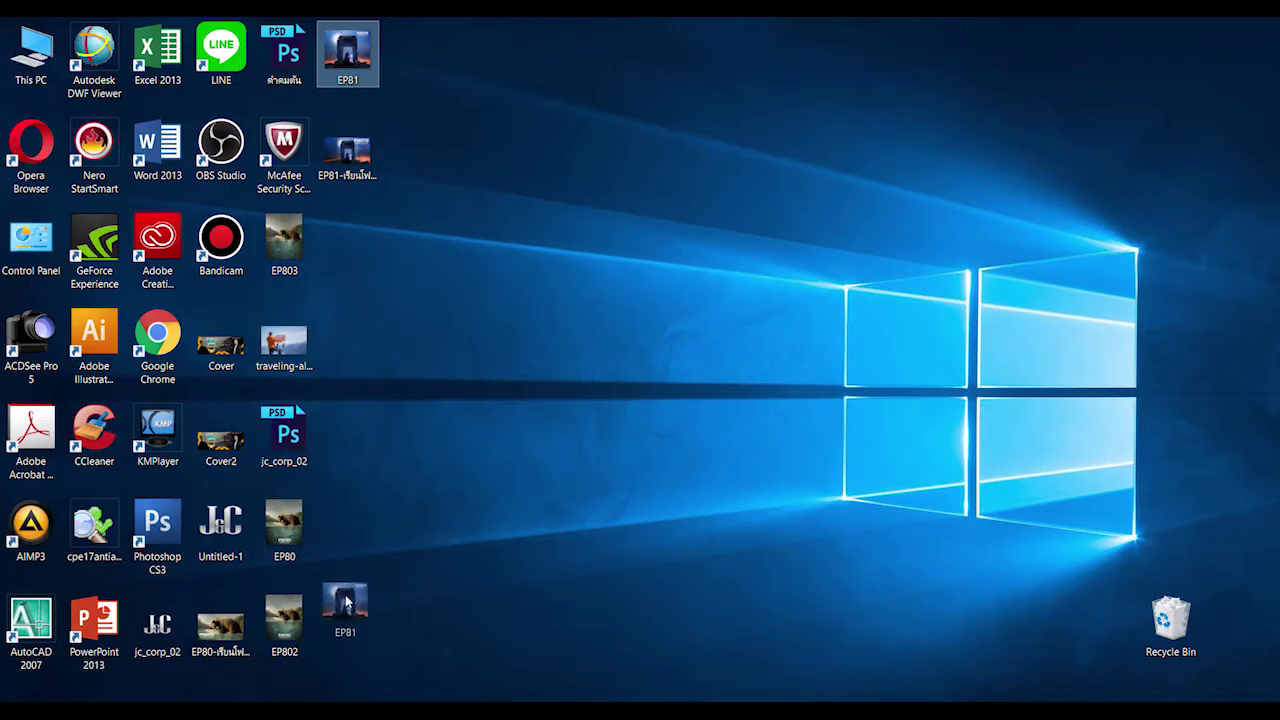
left_click_drag(346, 599, 210, 700)
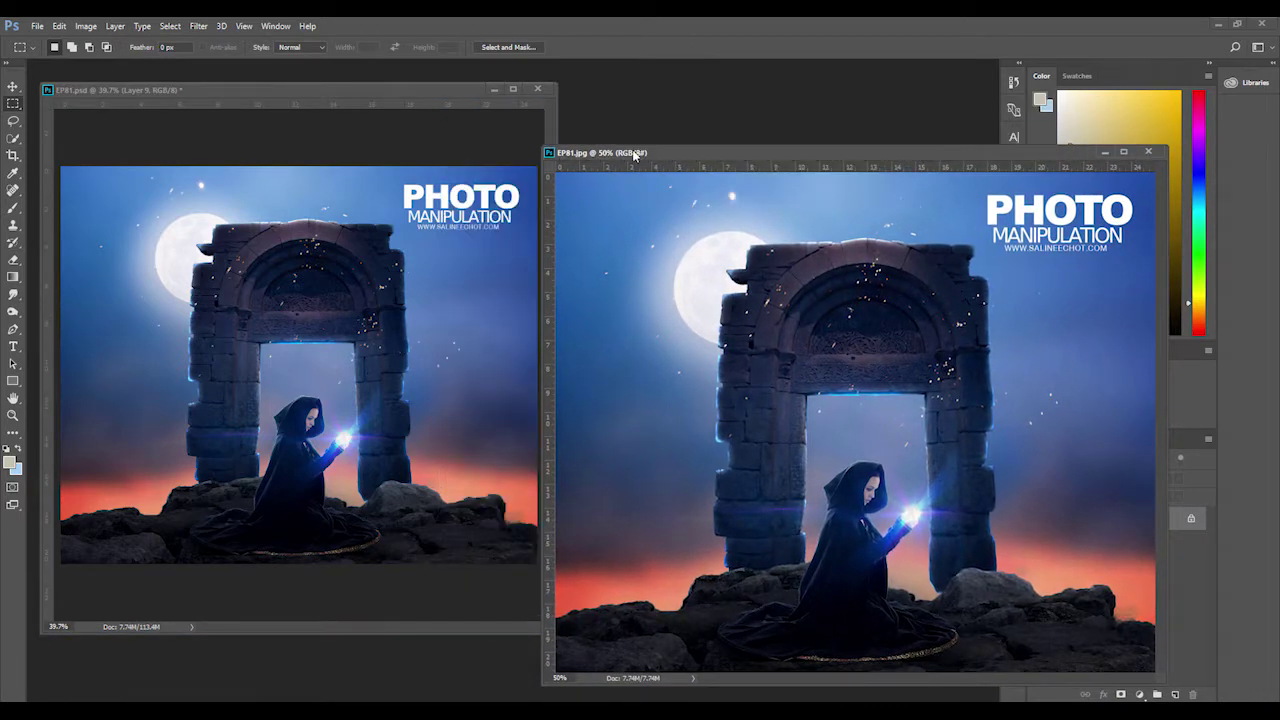
right_click(634, 156)
left_click(680, 131)
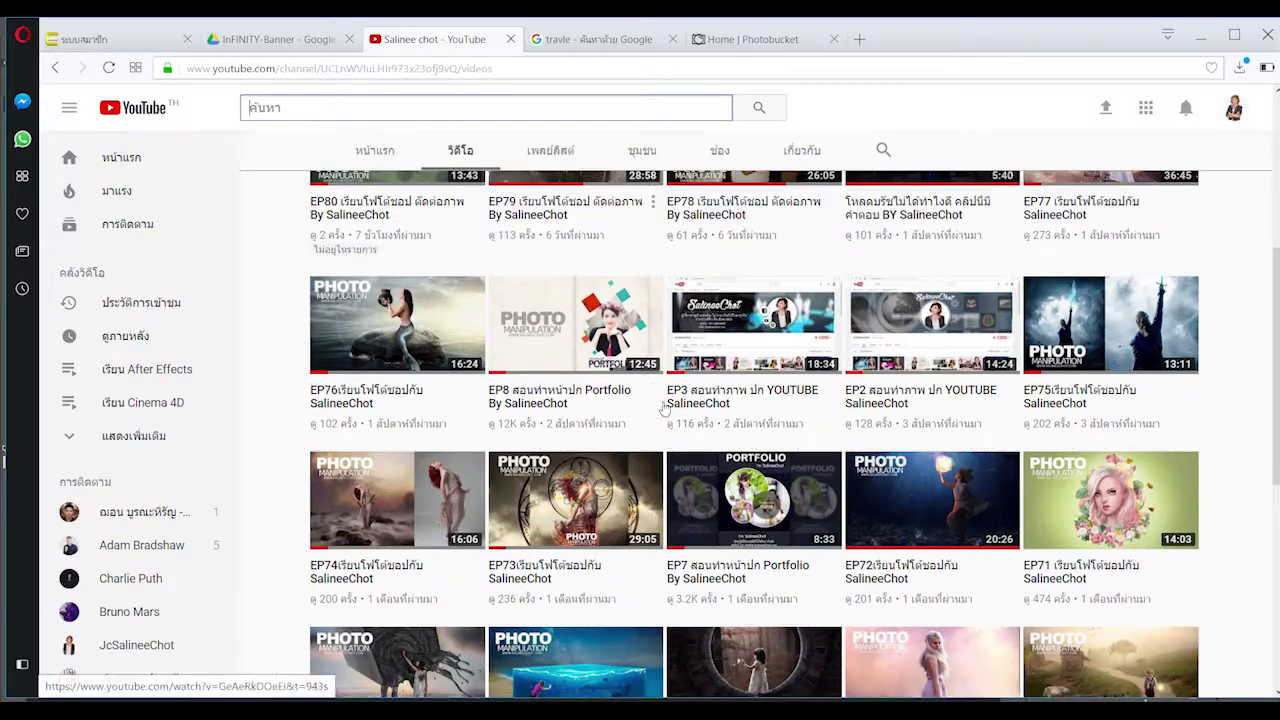
scroll(664, 408, "down", 4)
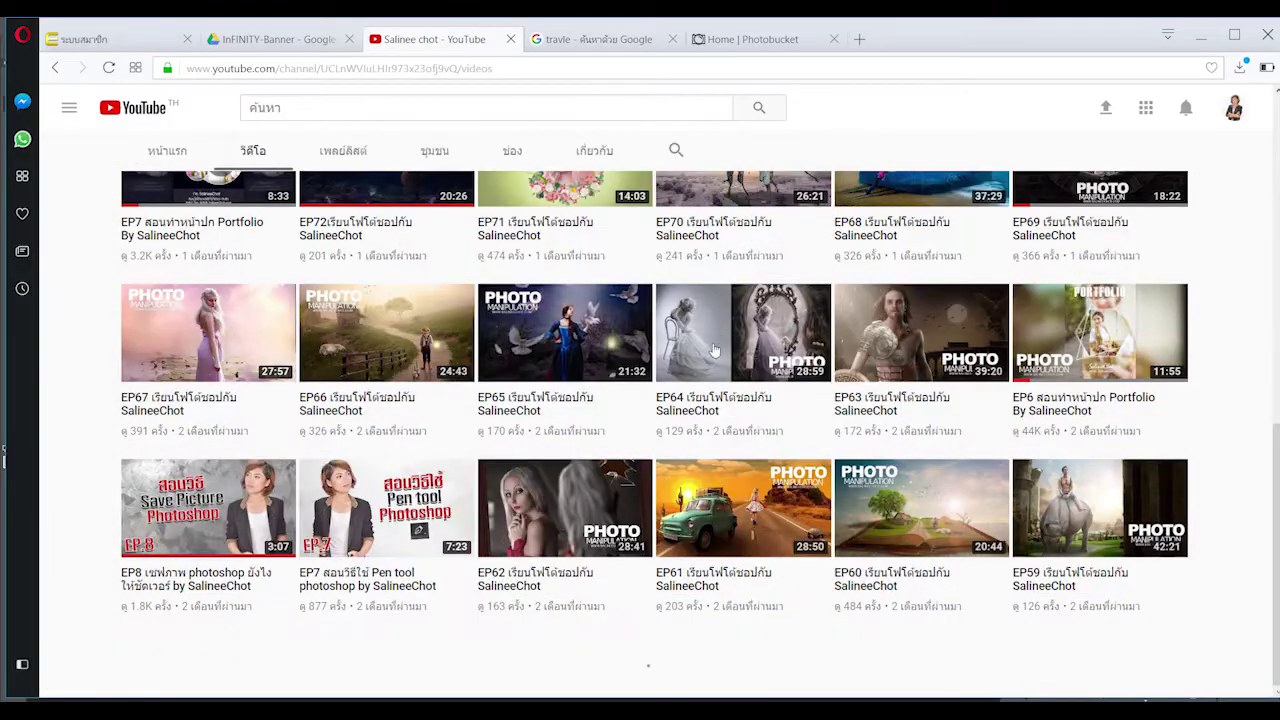
scroll(635, 397, "down", 3)
scroll(635, 397, "down", 3)
scroll(635, 395, "down", 2)
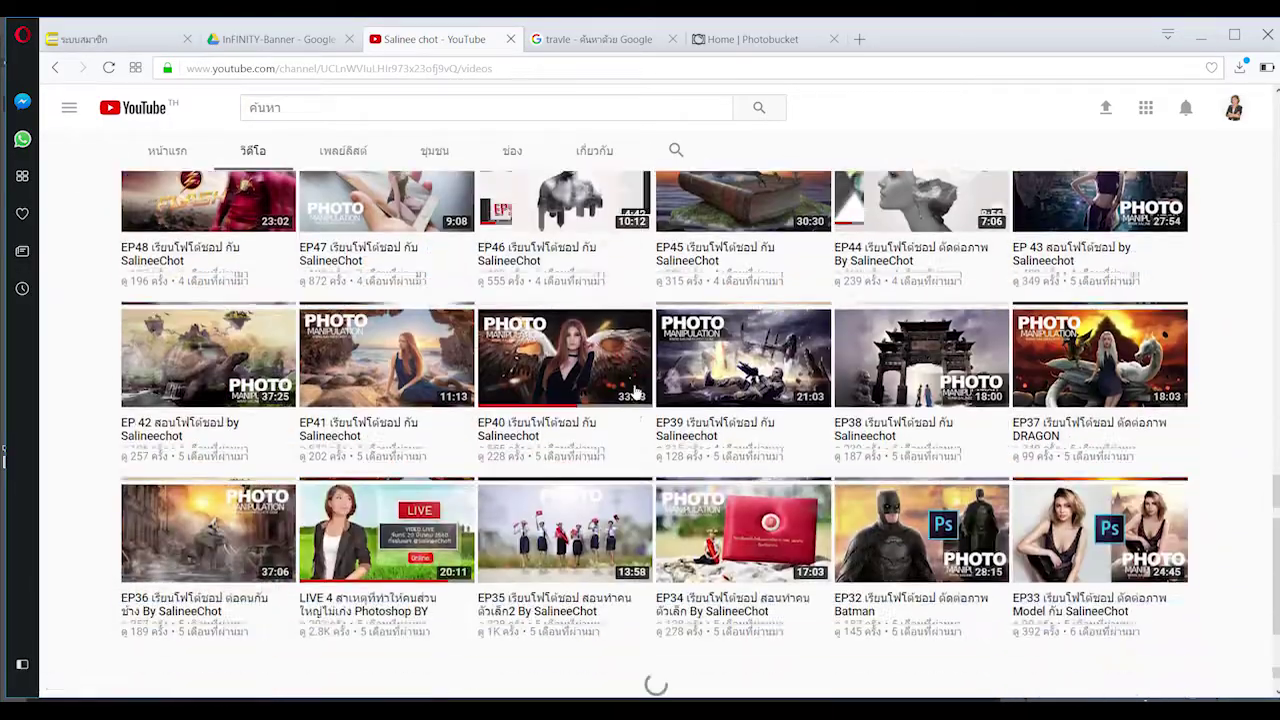
scroll(723, 397, "down", 3)
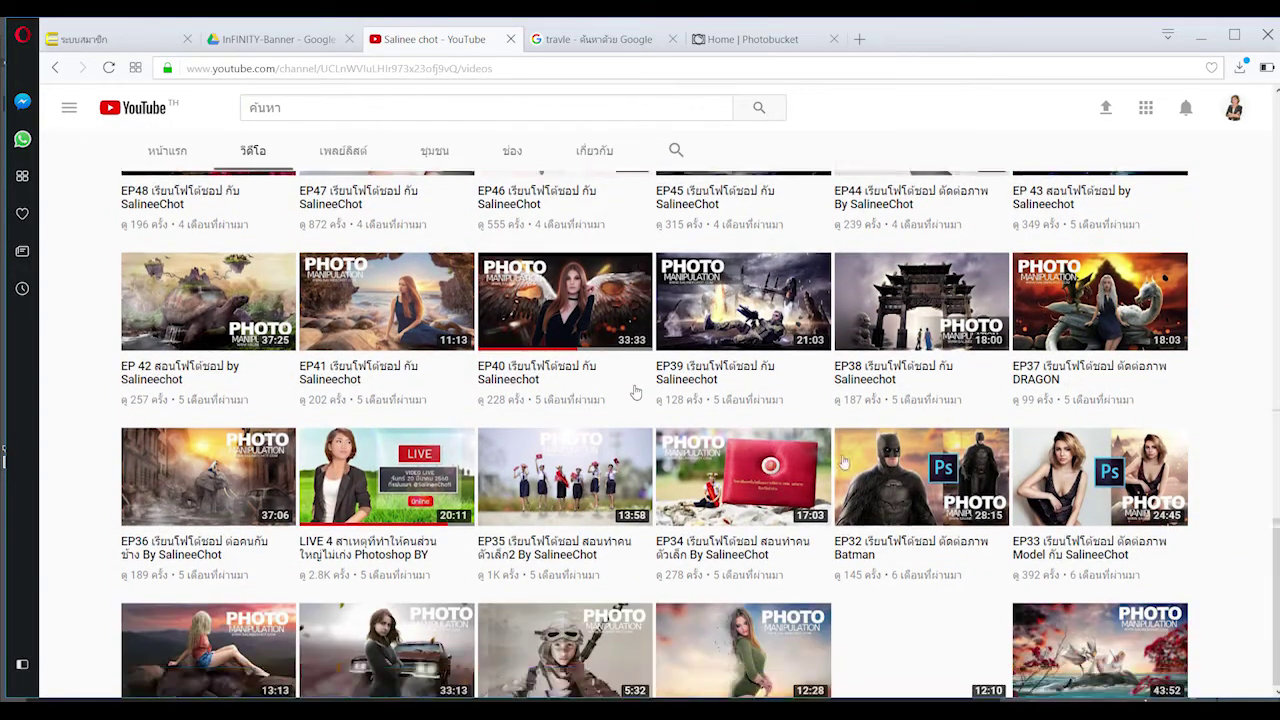
mouse_move(843, 463)
left_mouse_down()
mouse_move(730, 533)
mouse_move(776, 560)
left_mouse_up()
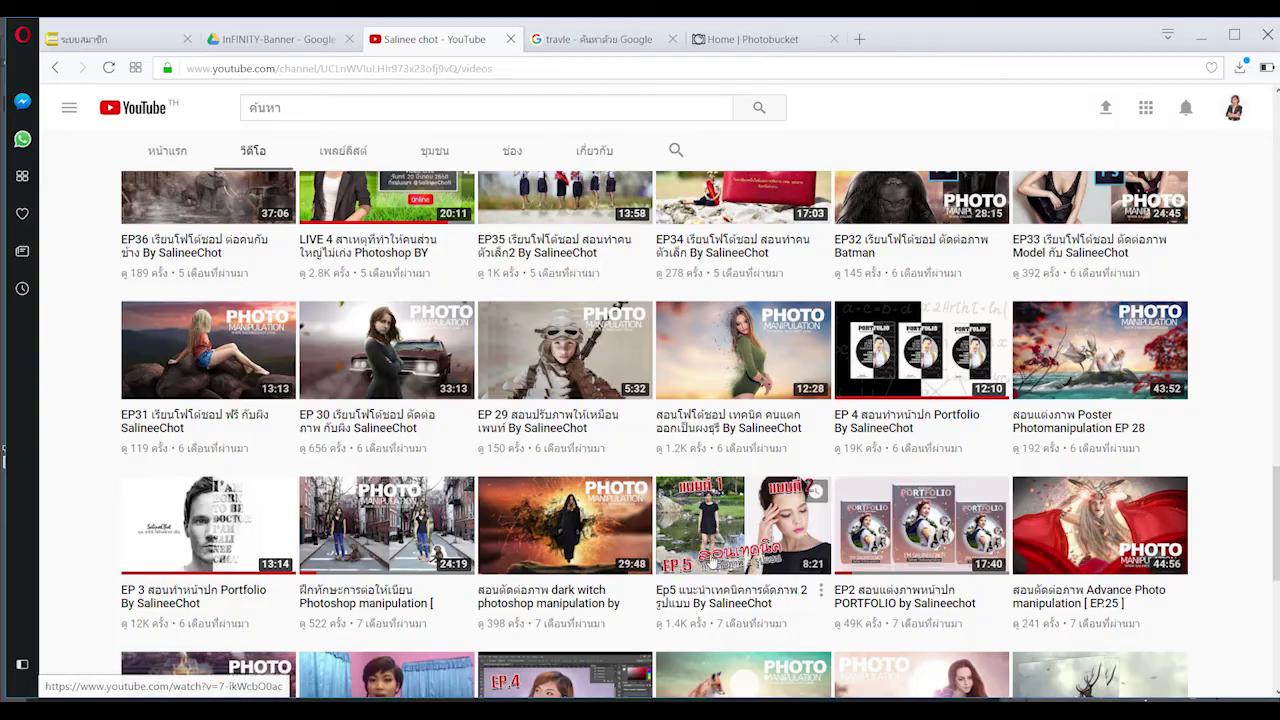
scroll(740, 540, "up", 3)
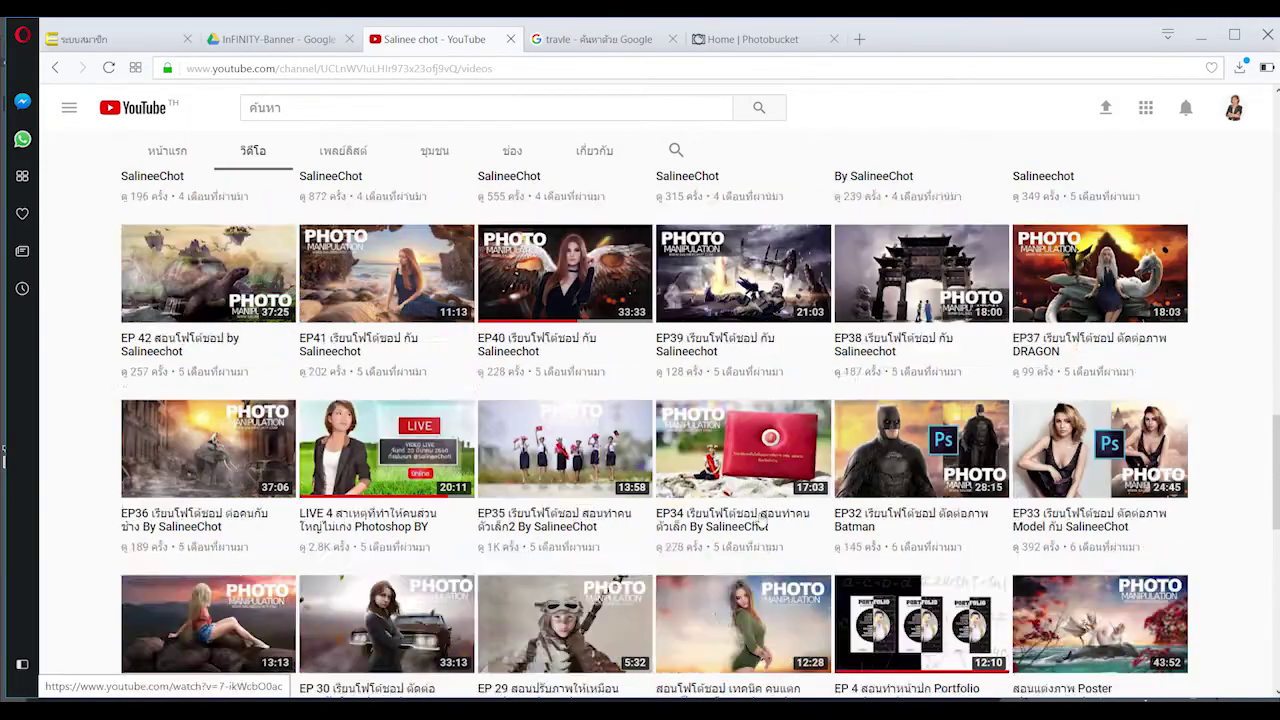
scroll(762, 521, "up", 5)
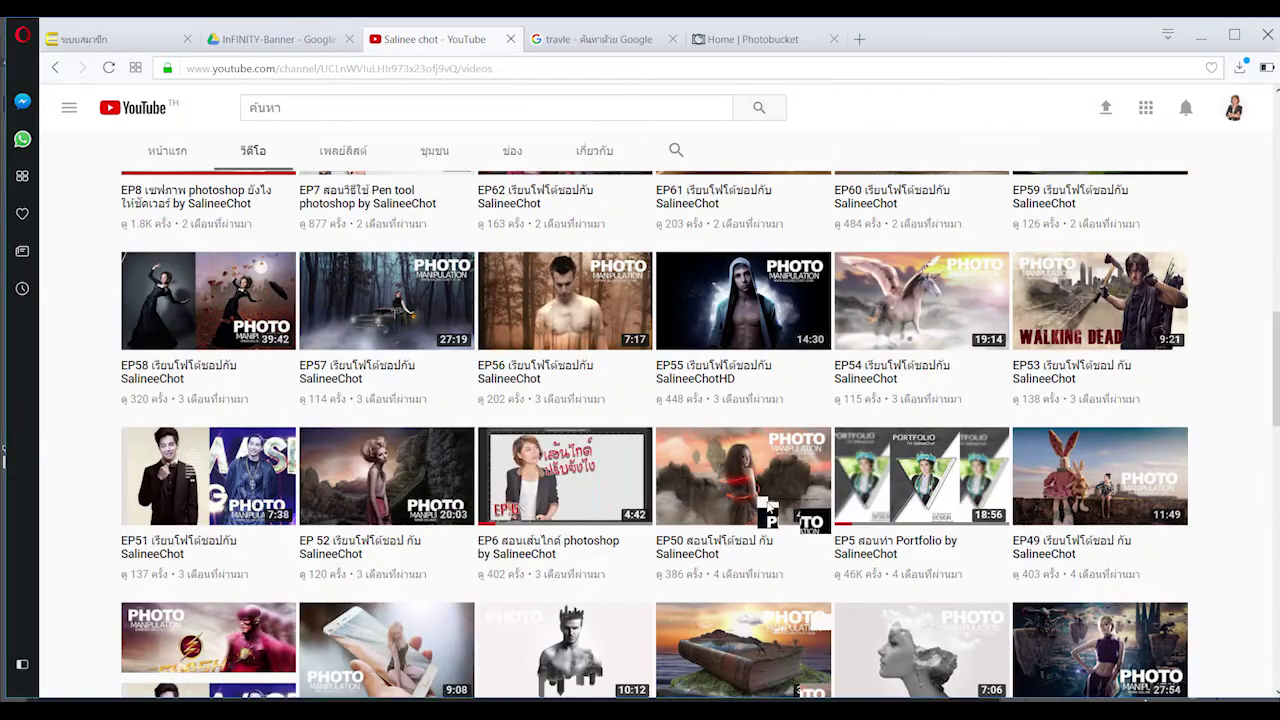
scroll(422, 385, "up", 3)
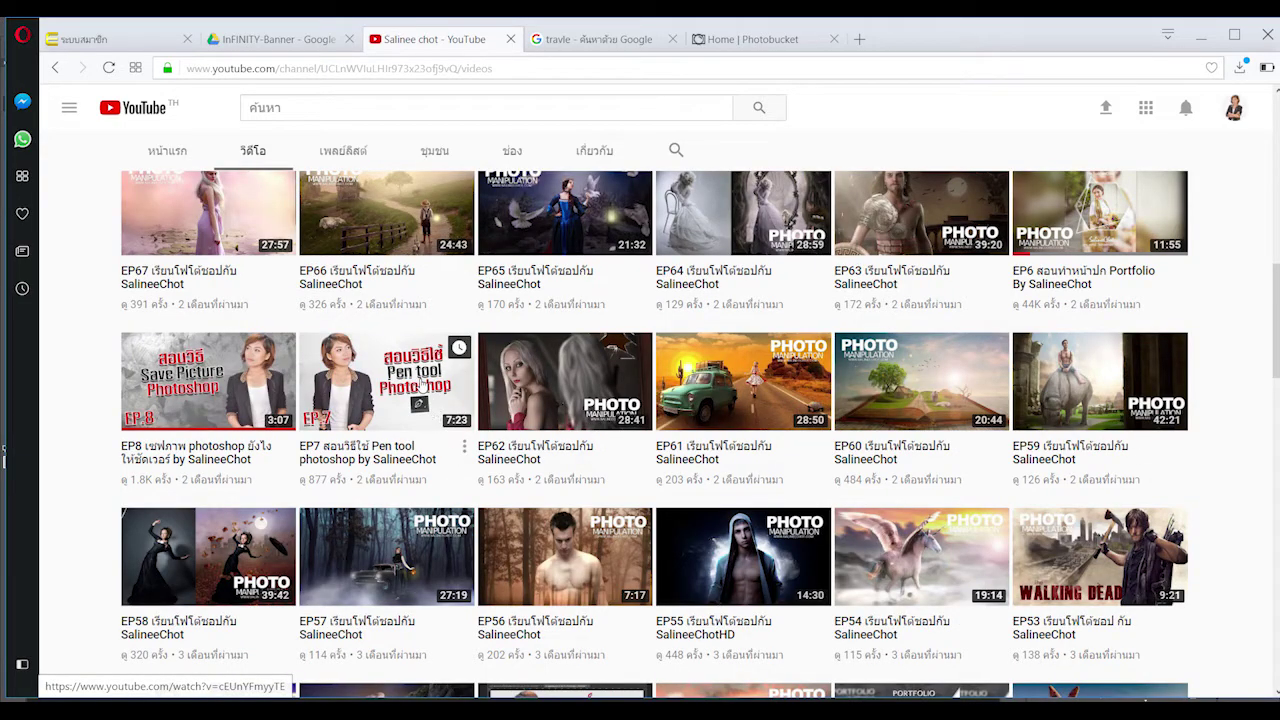
scroll(422, 385, "down", 5)
scroll(420, 390, "down", 5)
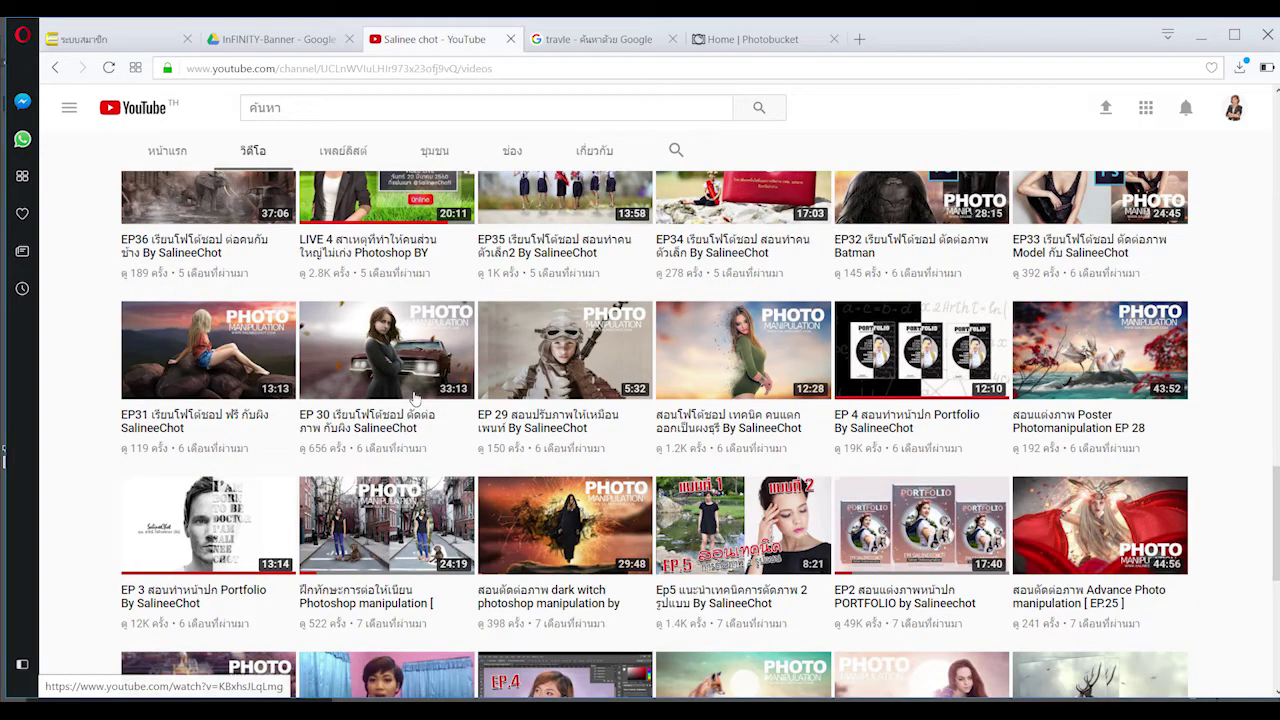
scroll(415, 398, "down", 2)
scroll(600, 340, "up", 2)
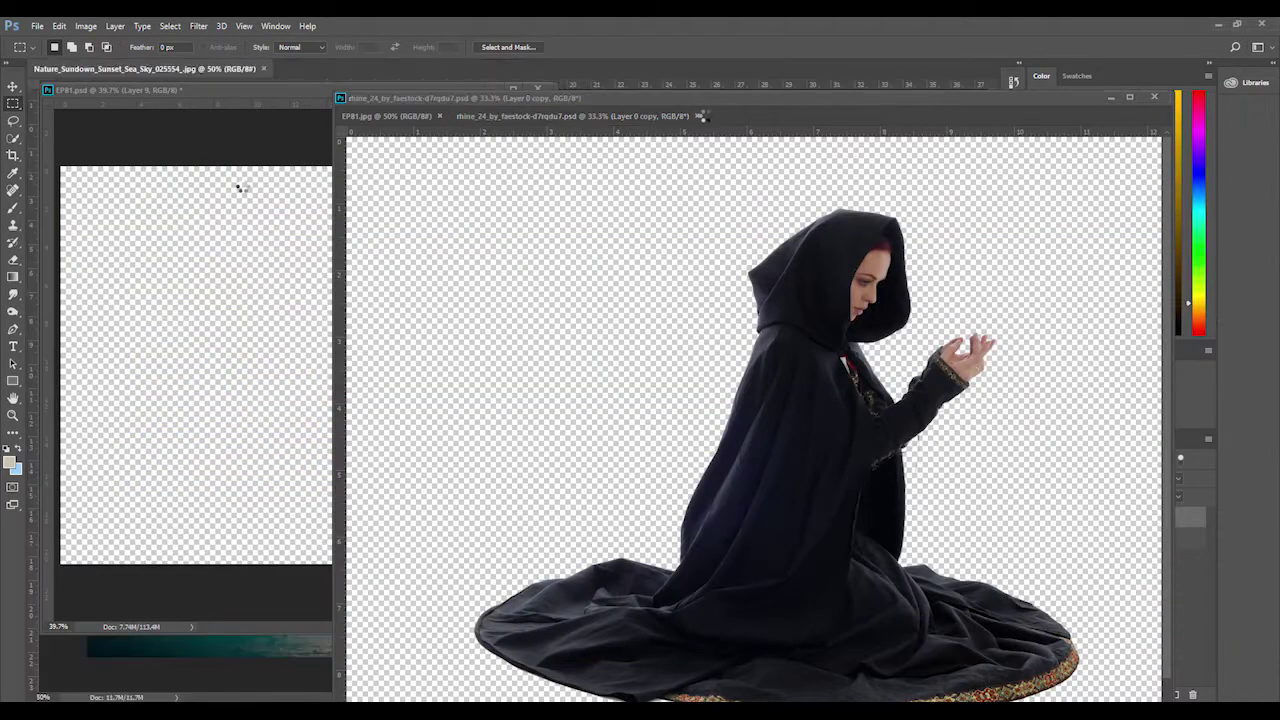
Step: Open the sunset sea-sky photo and drag it into EP81.jpg as a new layer
left_click_drag(700, 116, 460, 98)
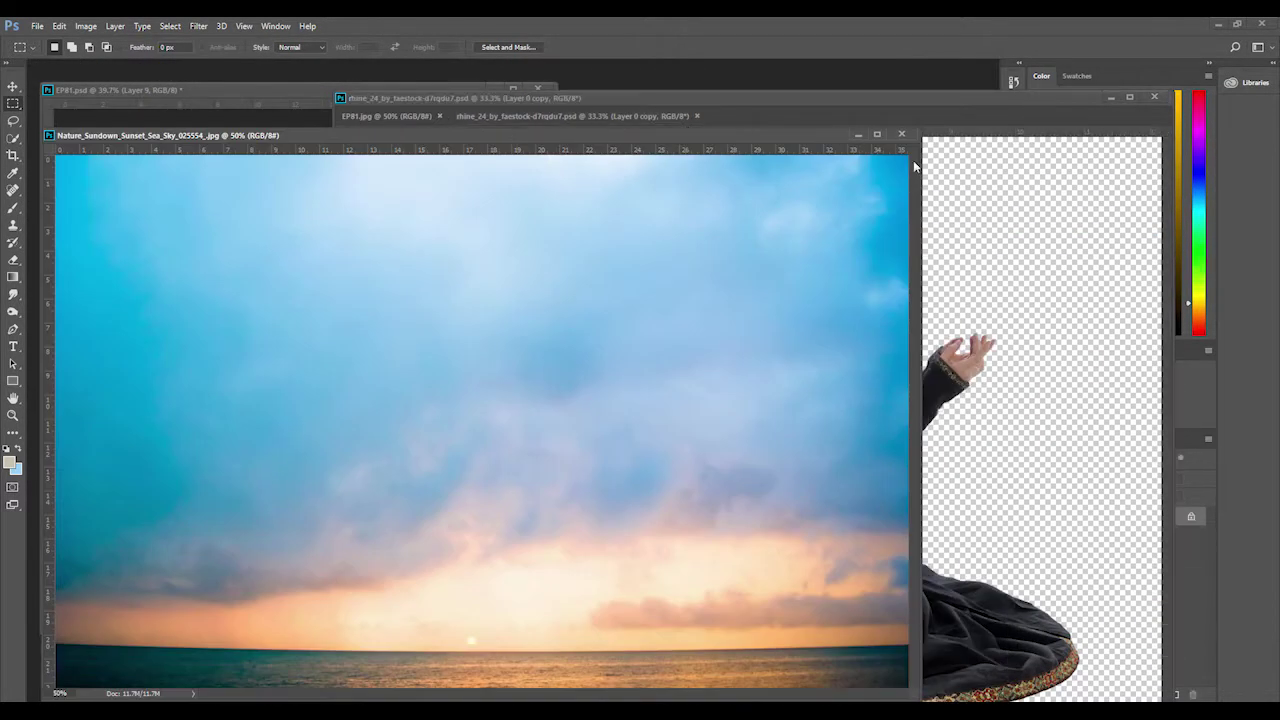
left_click(955, 197)
left_click_drag(600, 116, 353, 311)
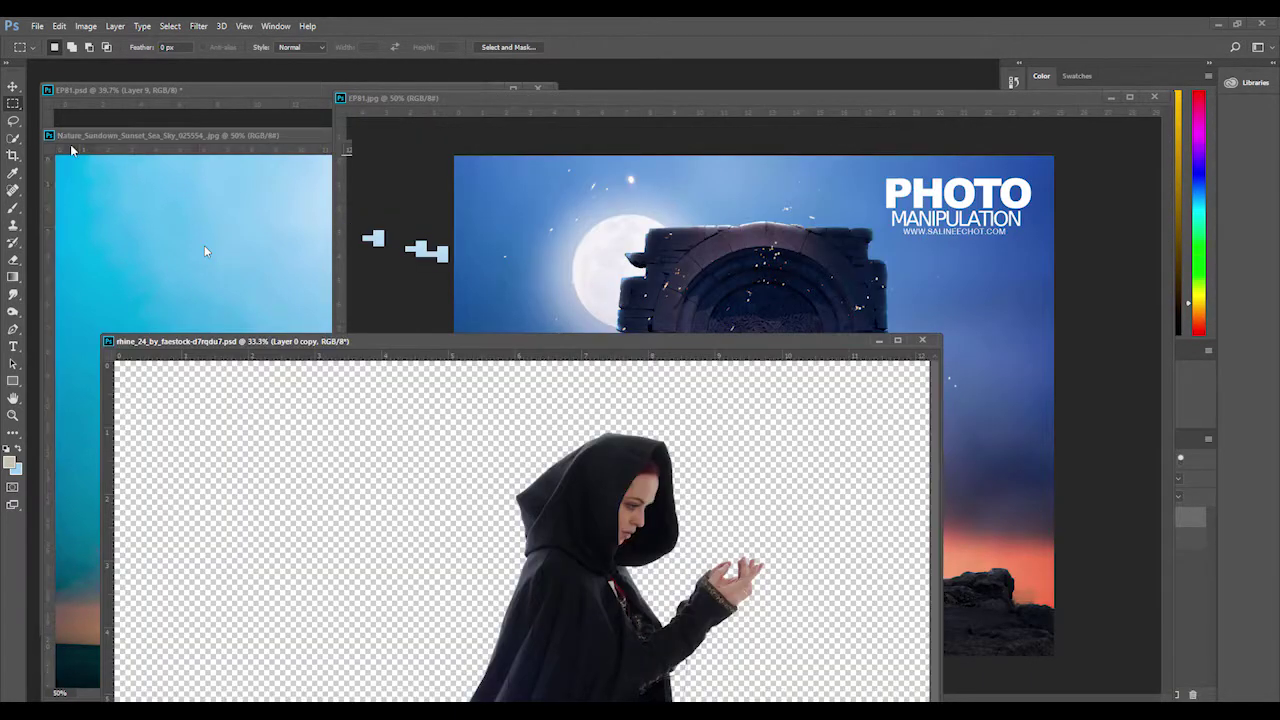
key("v")
left_click_drag(204, 251, 929, 298)
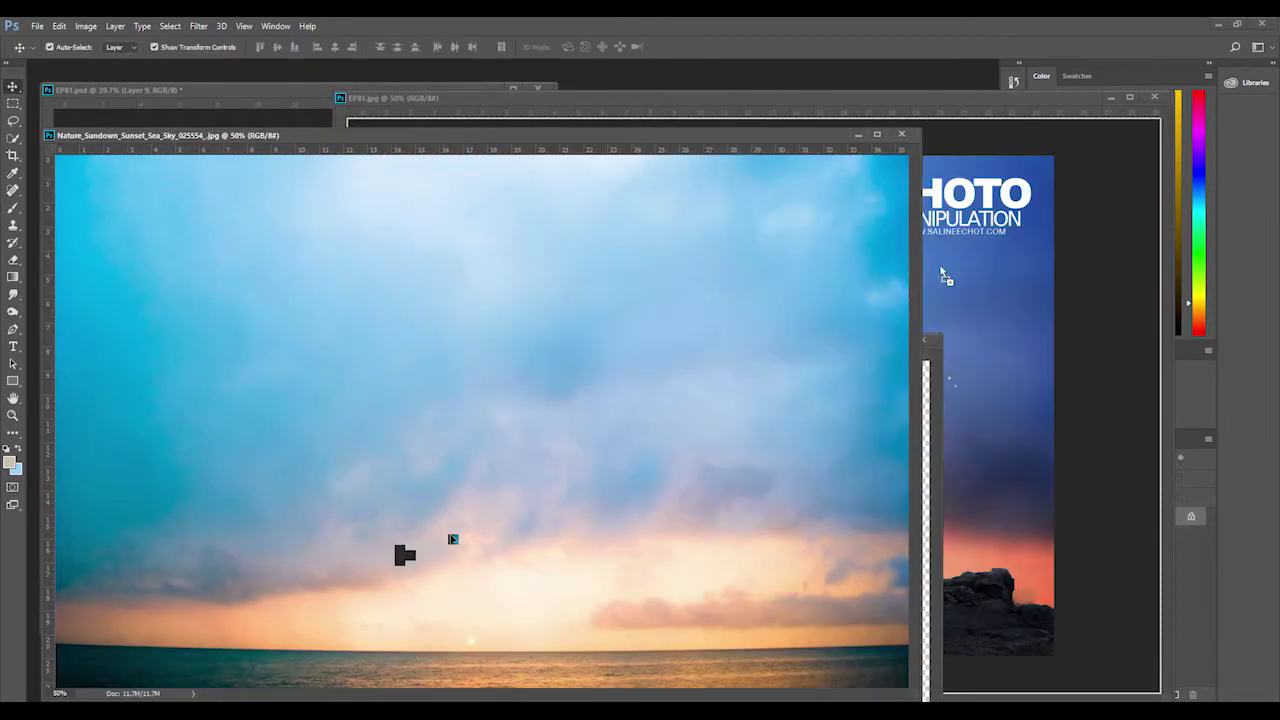
left_click_drag(945, 277, 943, 272)
Step: Position the sky layer to fill the canvas with the horizon along the bottom, then close its source
key("ctrl+t")
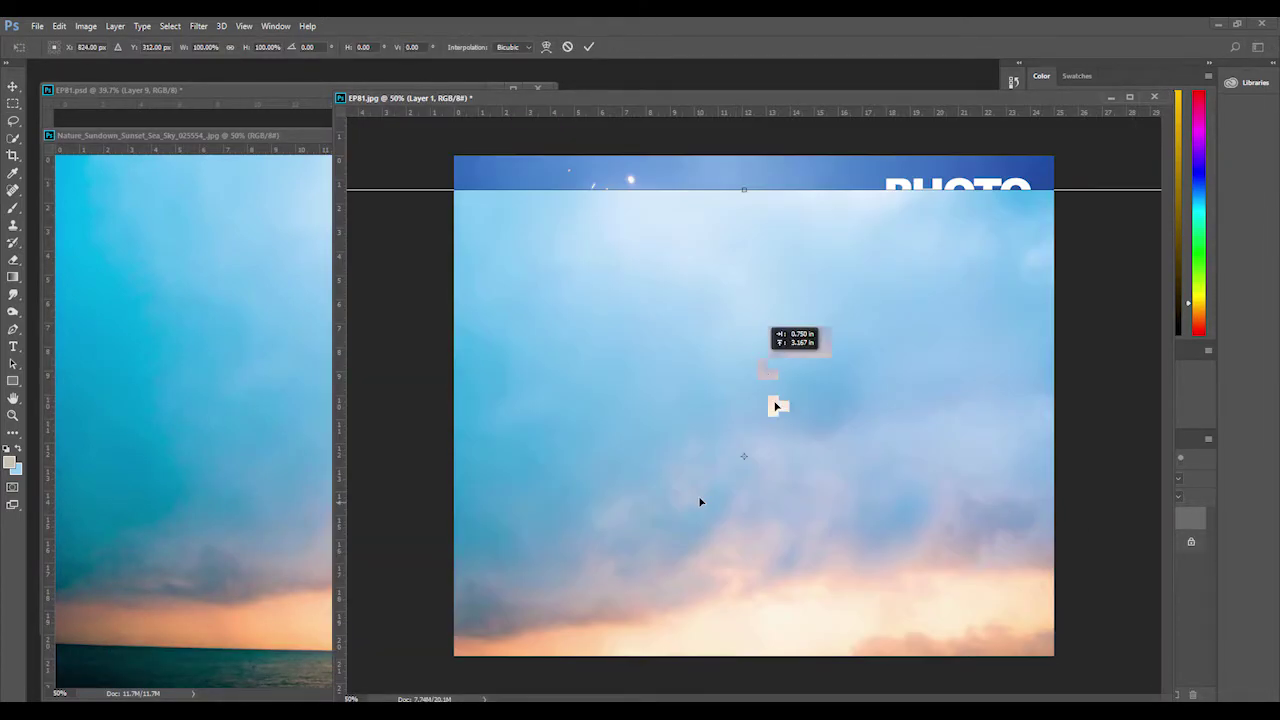
mouse_move(700, 502)
left_mouse_down()
mouse_move(751, 557)
mouse_move(771, 555)
left_mouse_up()
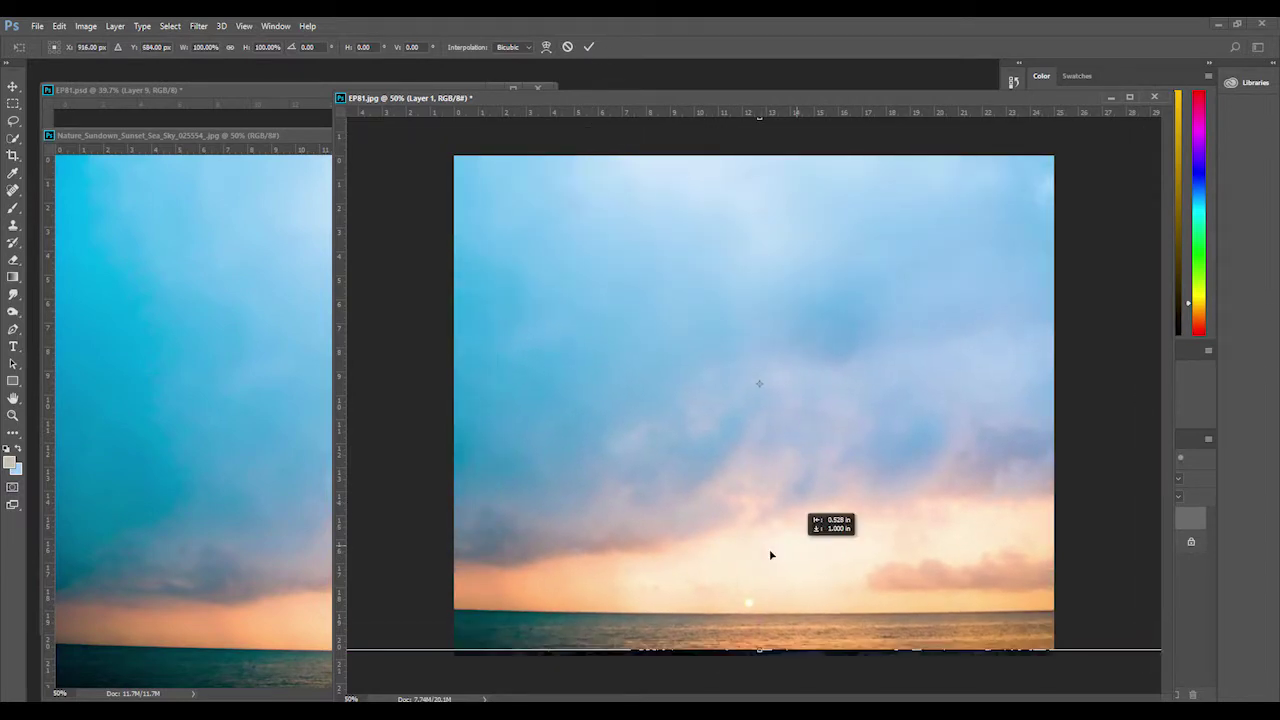
left_click_drag(771, 555, 770, 560)
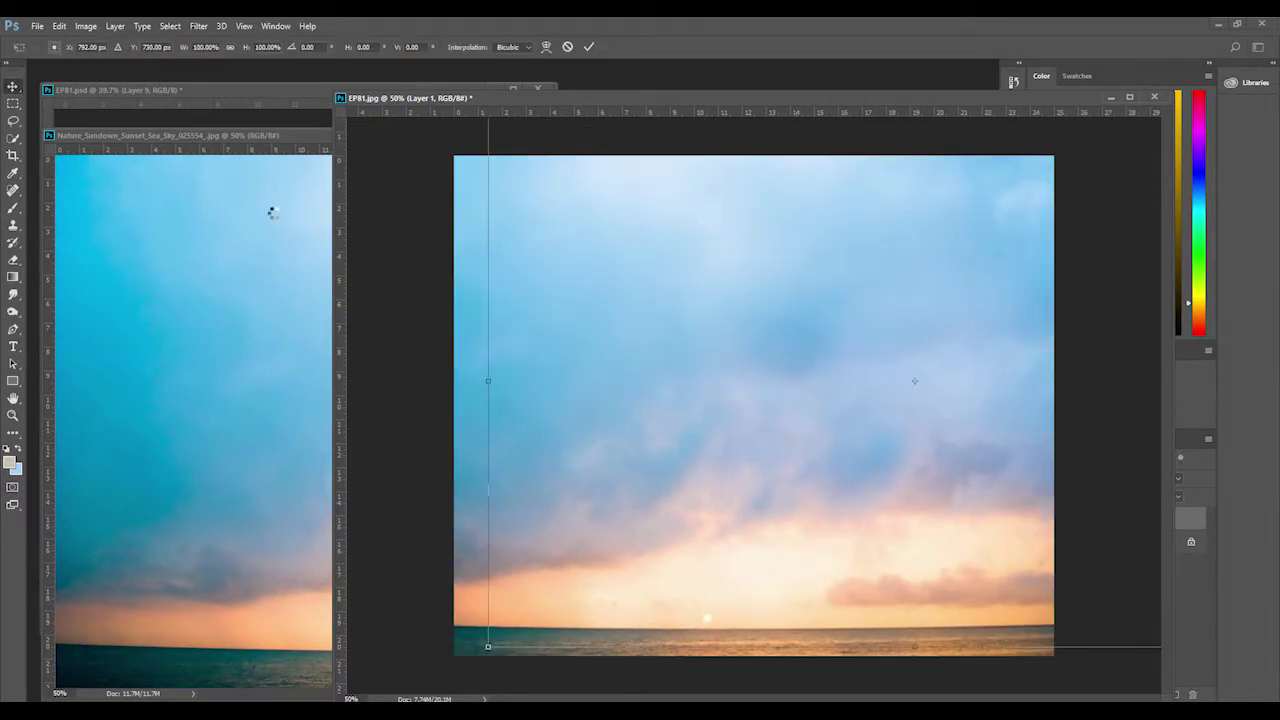
left_click(200, 135)
left_click(883, 137)
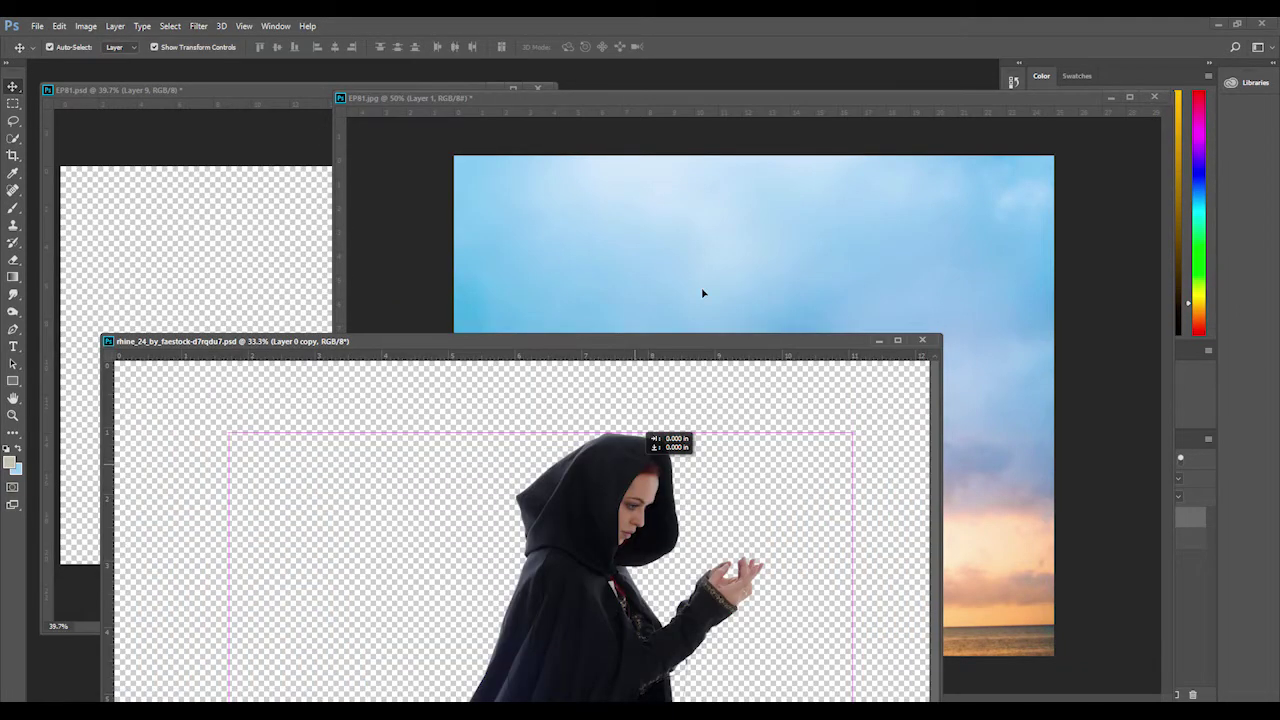
left_click_drag(703, 293, 635, 468)
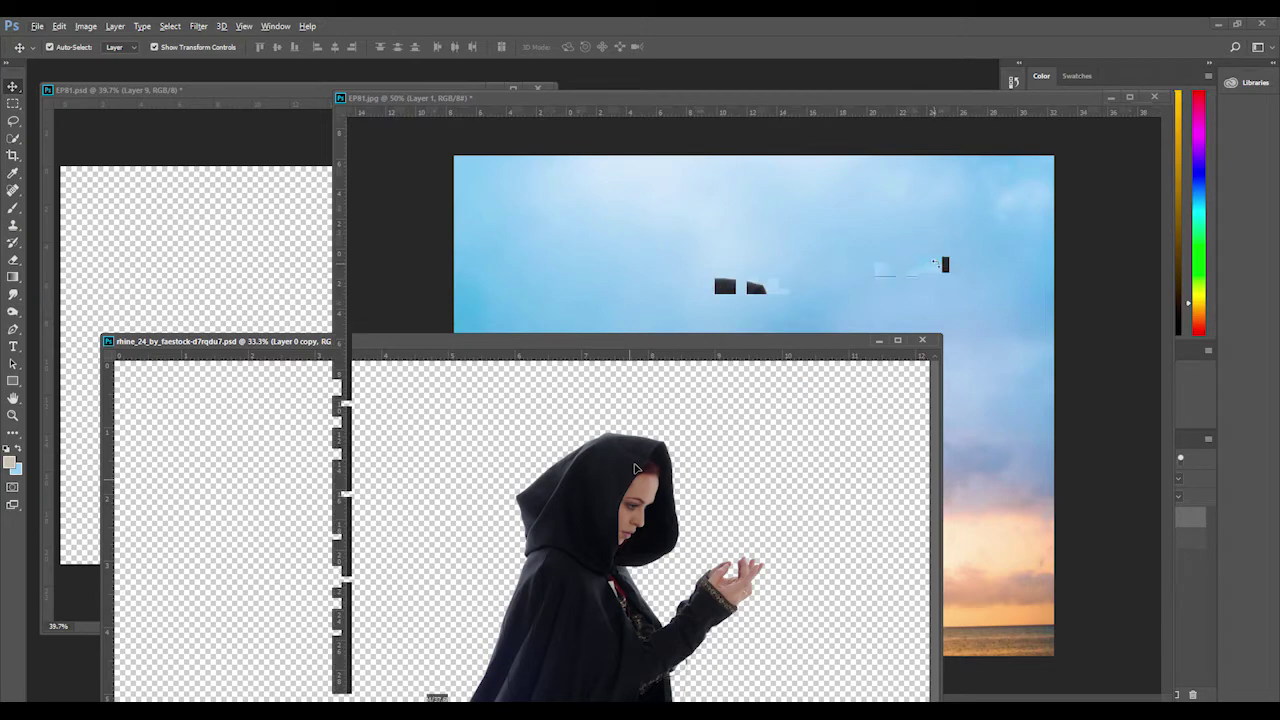
Step: Bring the hooded woman into EP81.jpg, scale her down, and close her source document
left_click_drag(634, 468, 647, 522)
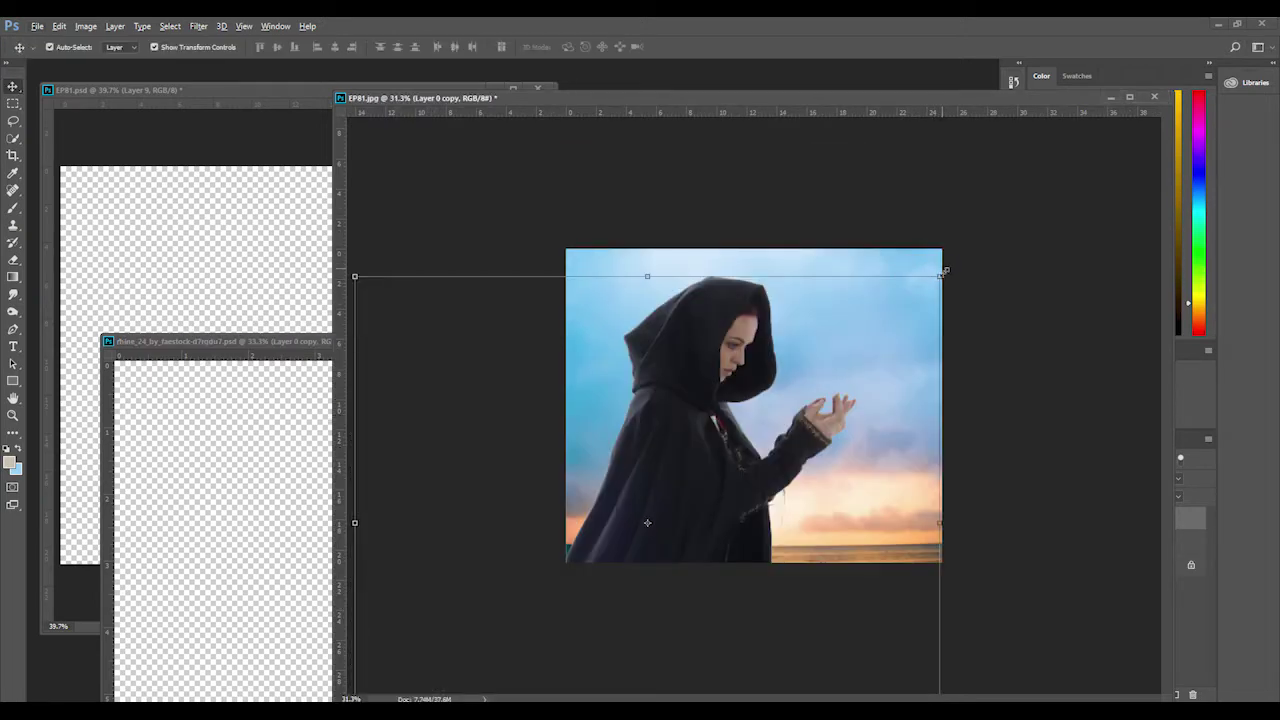
mouse_move(938, 274)
left_mouse_down()
mouse_move(840, 362)
mouse_move(873, 337)
mouse_move(858, 346)
left_mouse_up()
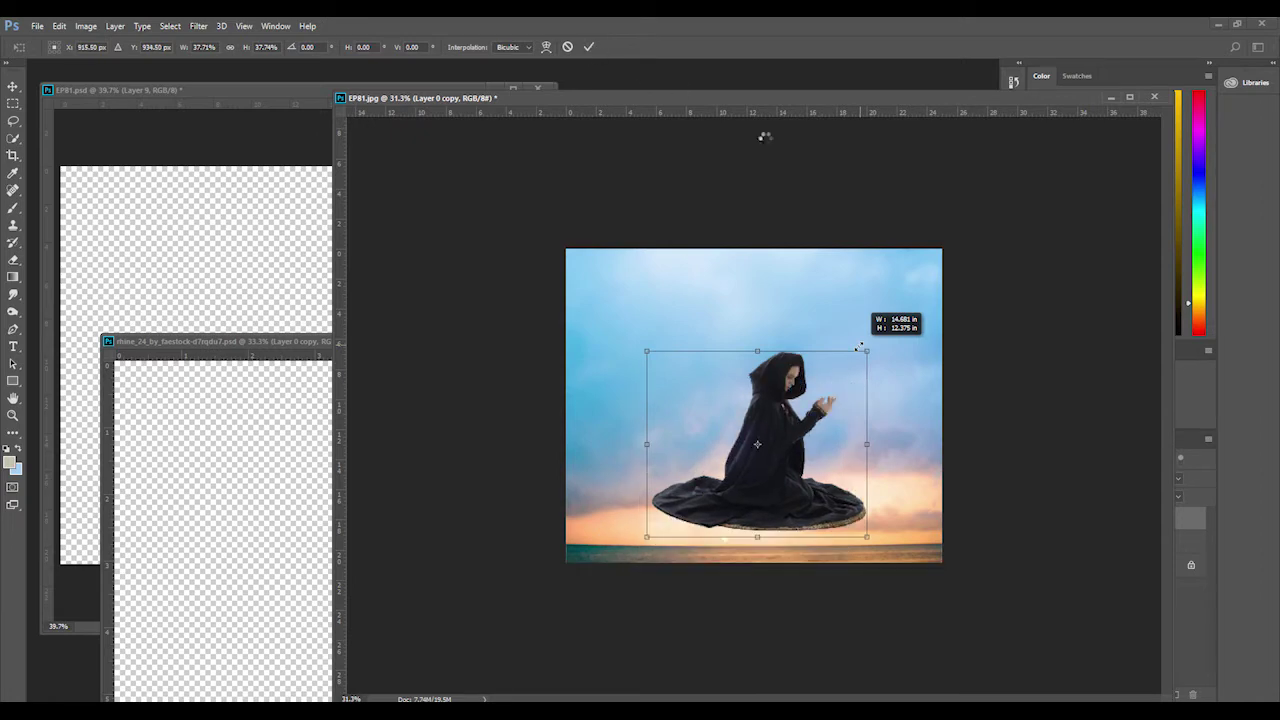
left_click_drag(859, 346, 978, 373)
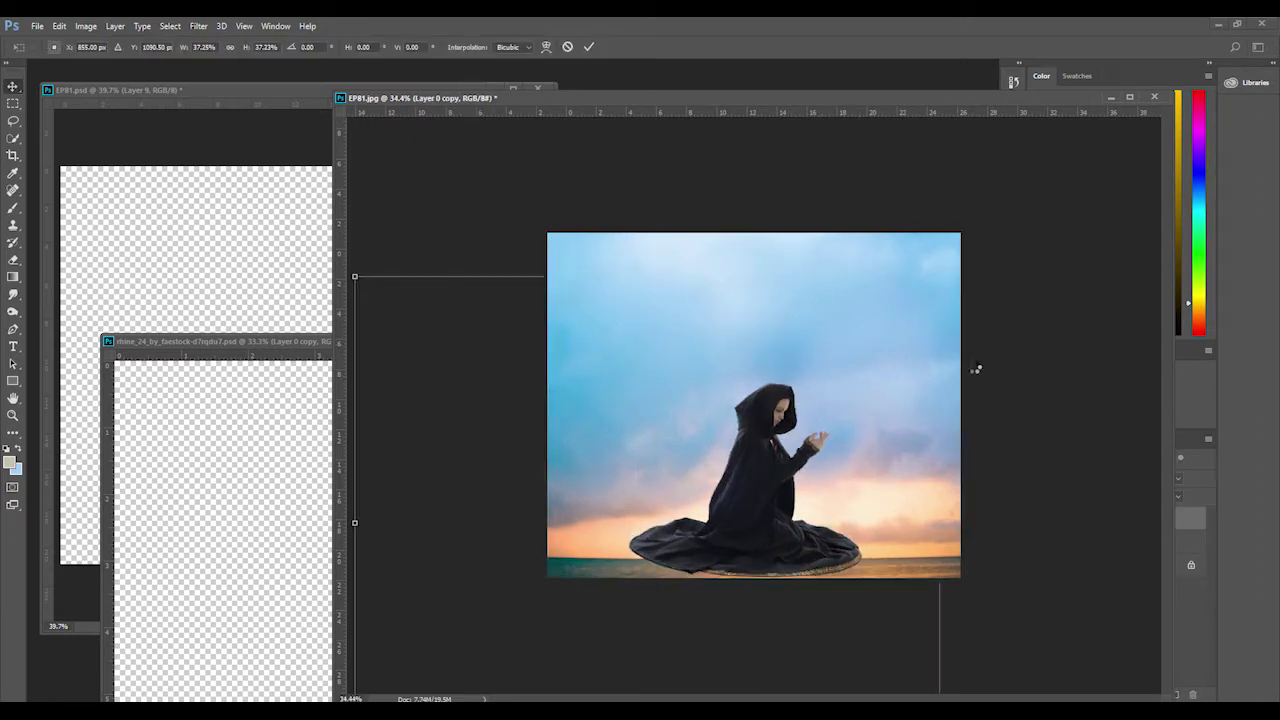
left_click(260, 389)
key("Return")
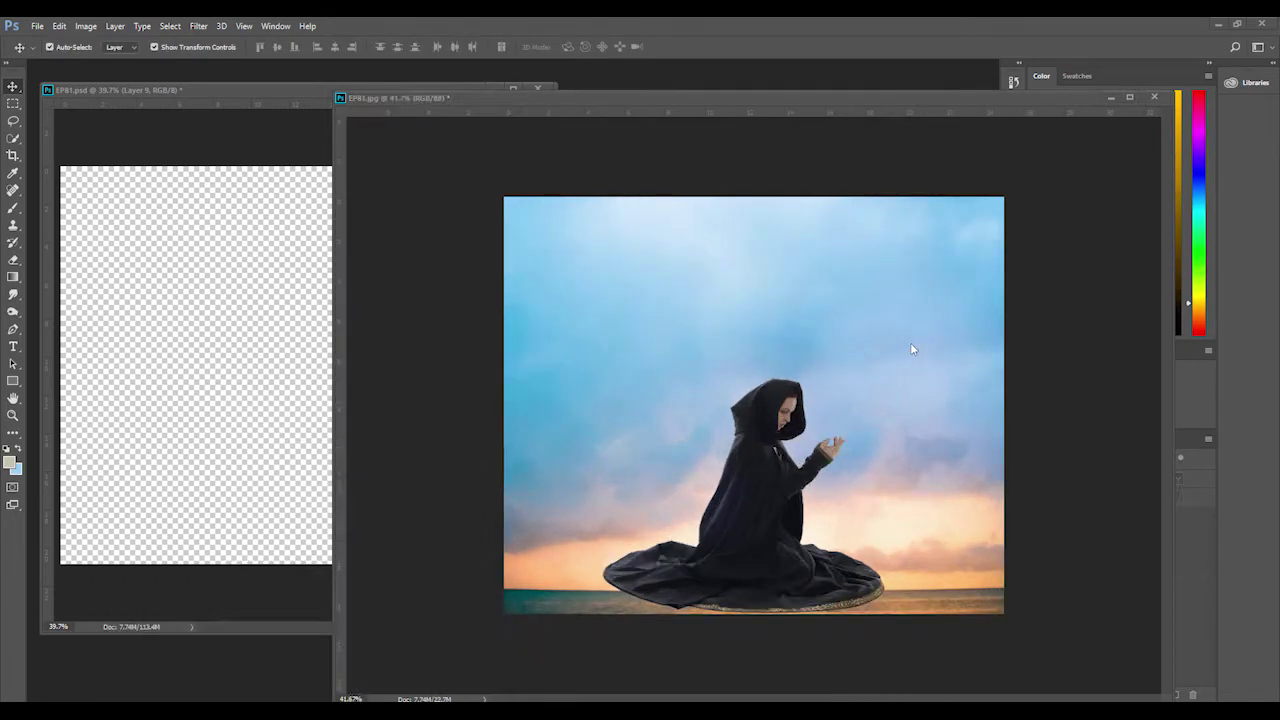
left_click(922, 341)
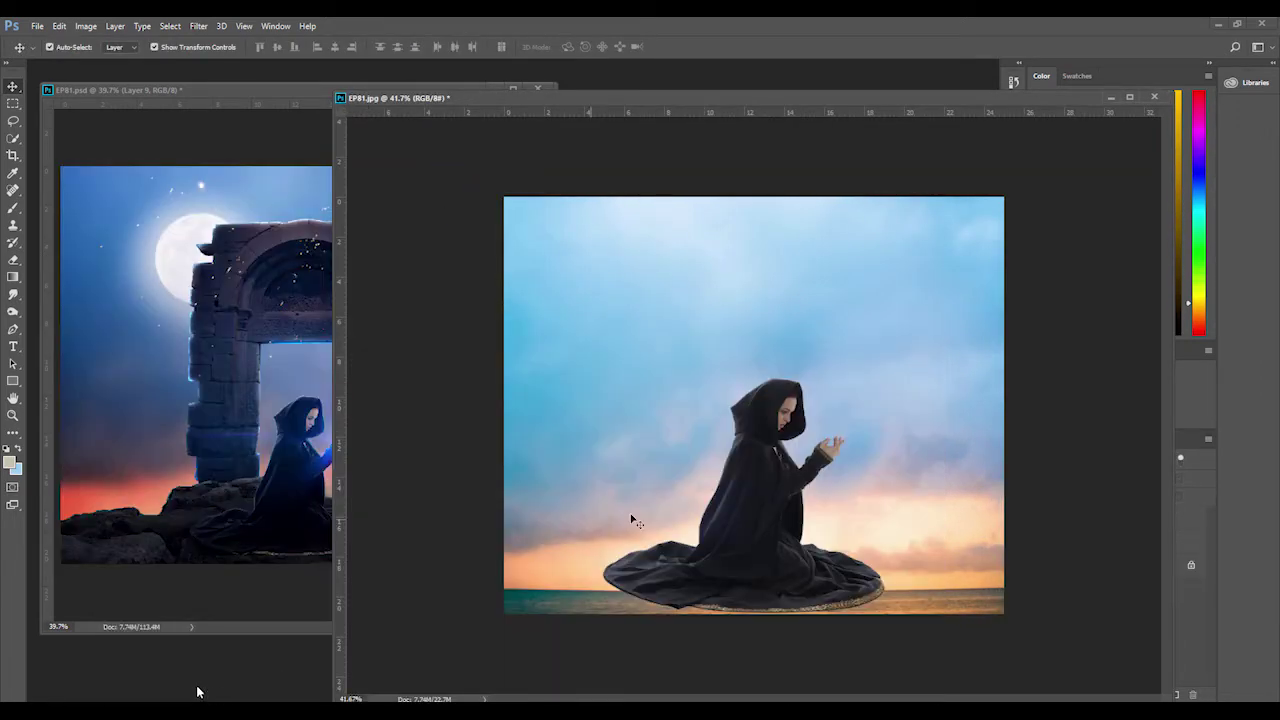
Step: Rescale the kneeling woman to about 71% so she sits small on the horizon
key("ctrl+t")
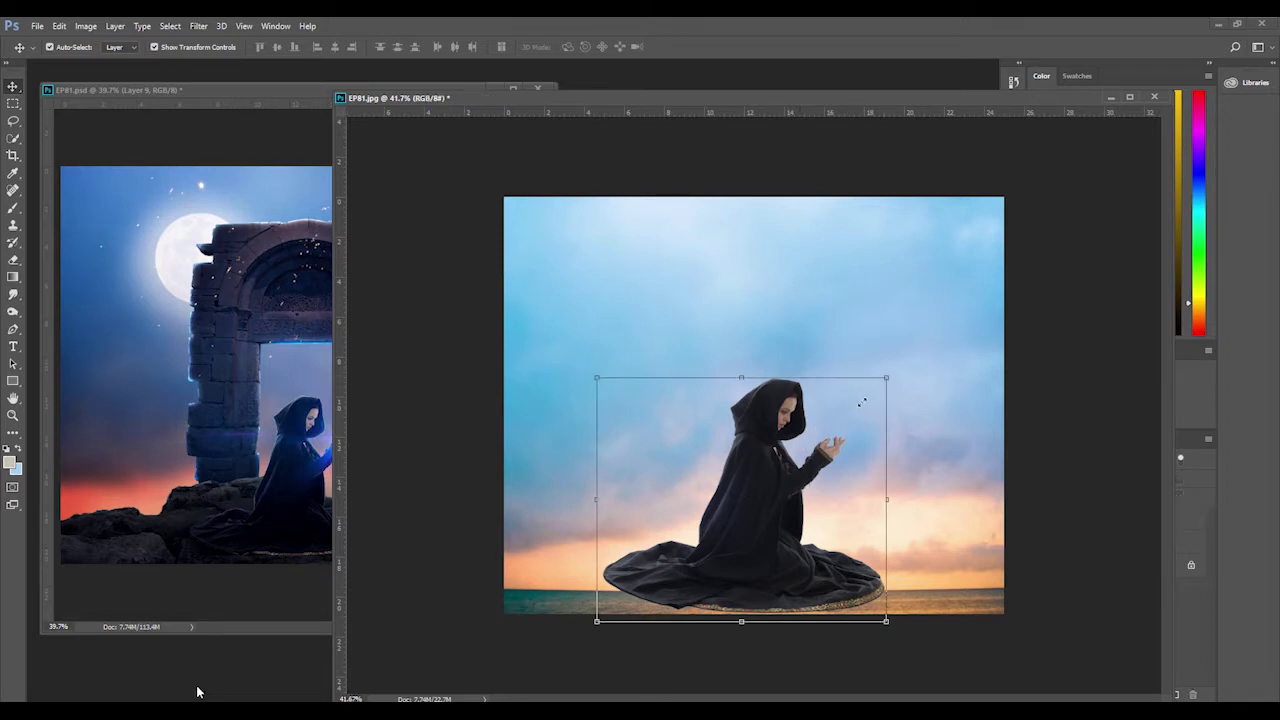
left_click_drag(887, 375, 860, 401)
key("Escape")
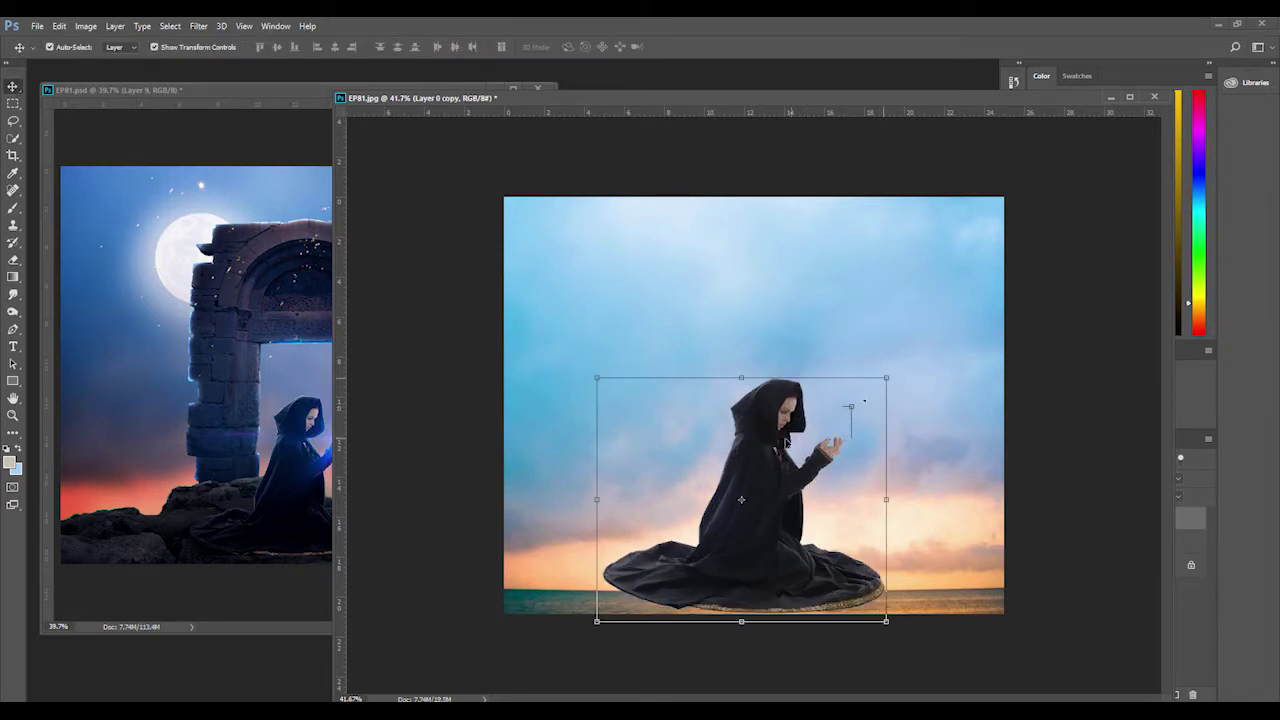
left_click_drag(861, 403, 841, 435)
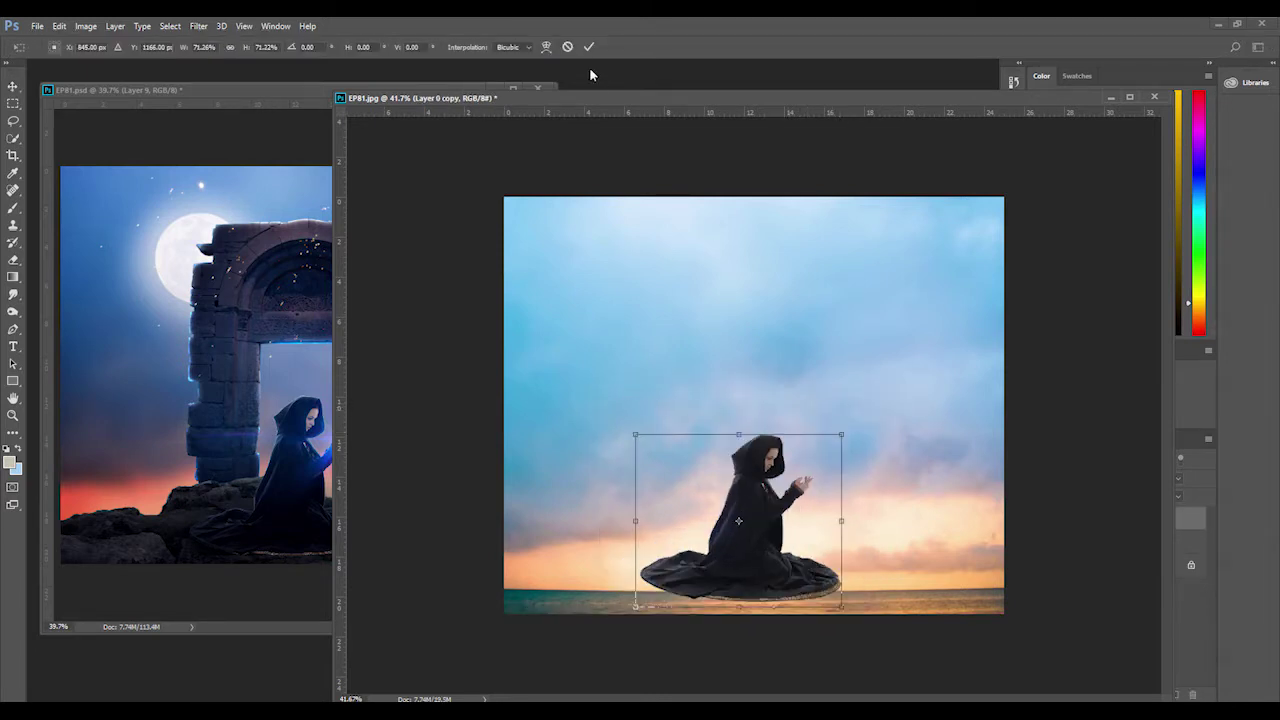
left_click(590, 47)
key("alt+Tab")
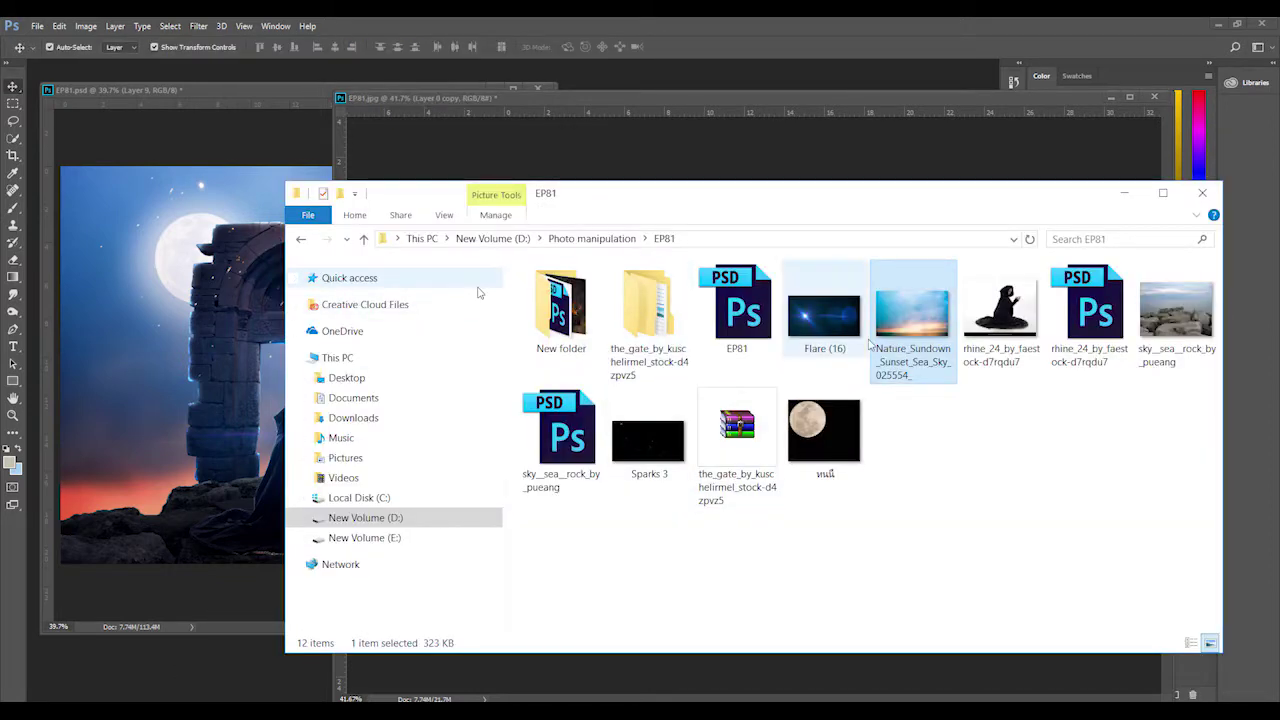
Step: Open the rhine_24 and sky_sea_rock PSD files from the source folder
left_click(1176, 310)
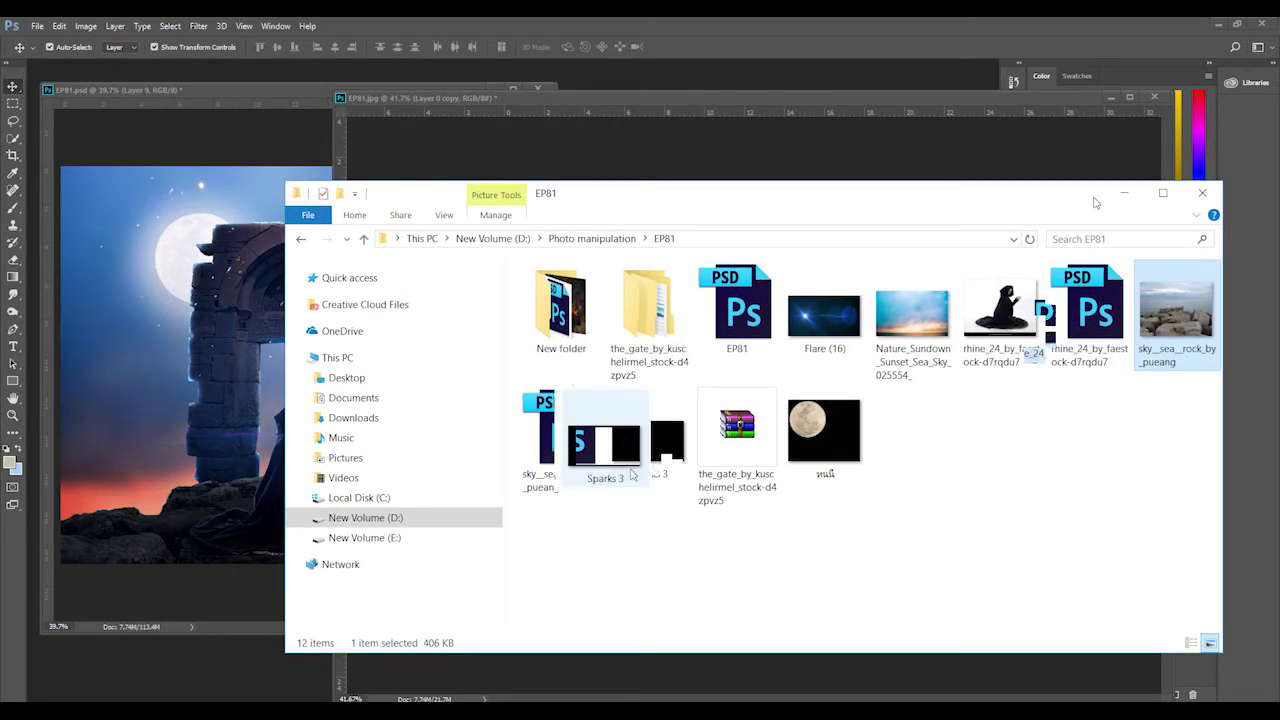
left_click(1037, 338)
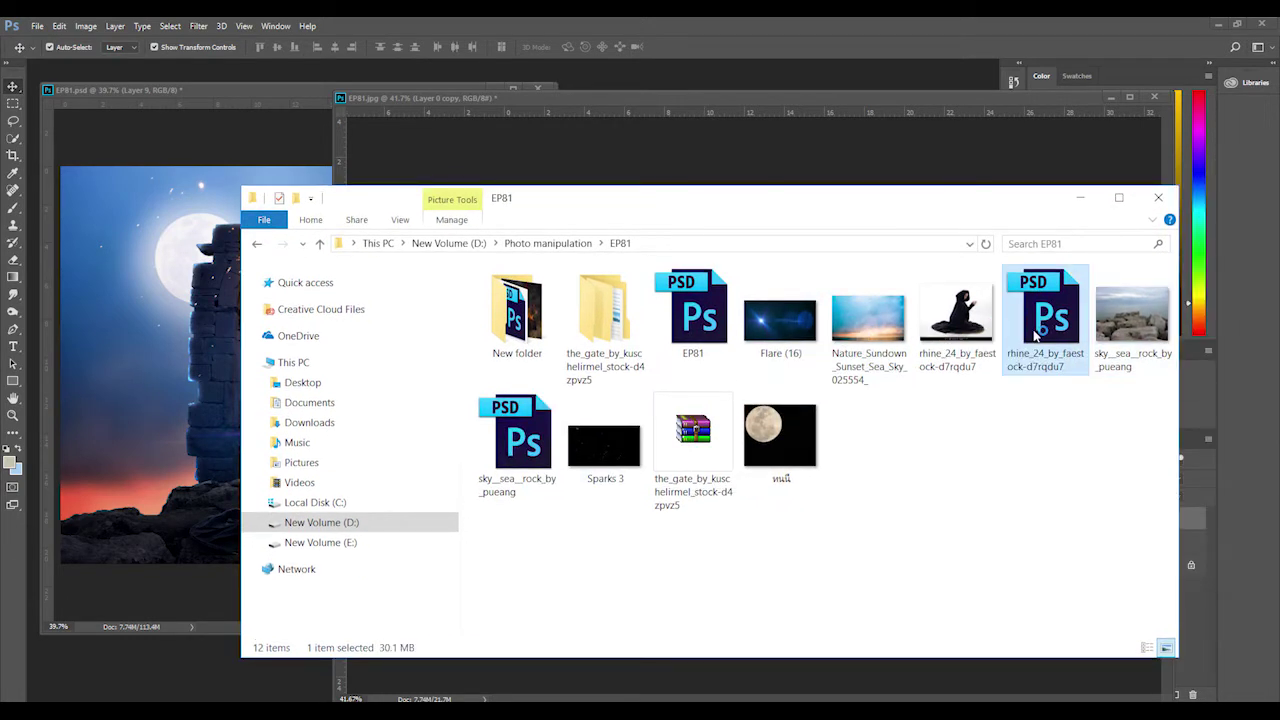
double_click(1037, 338)
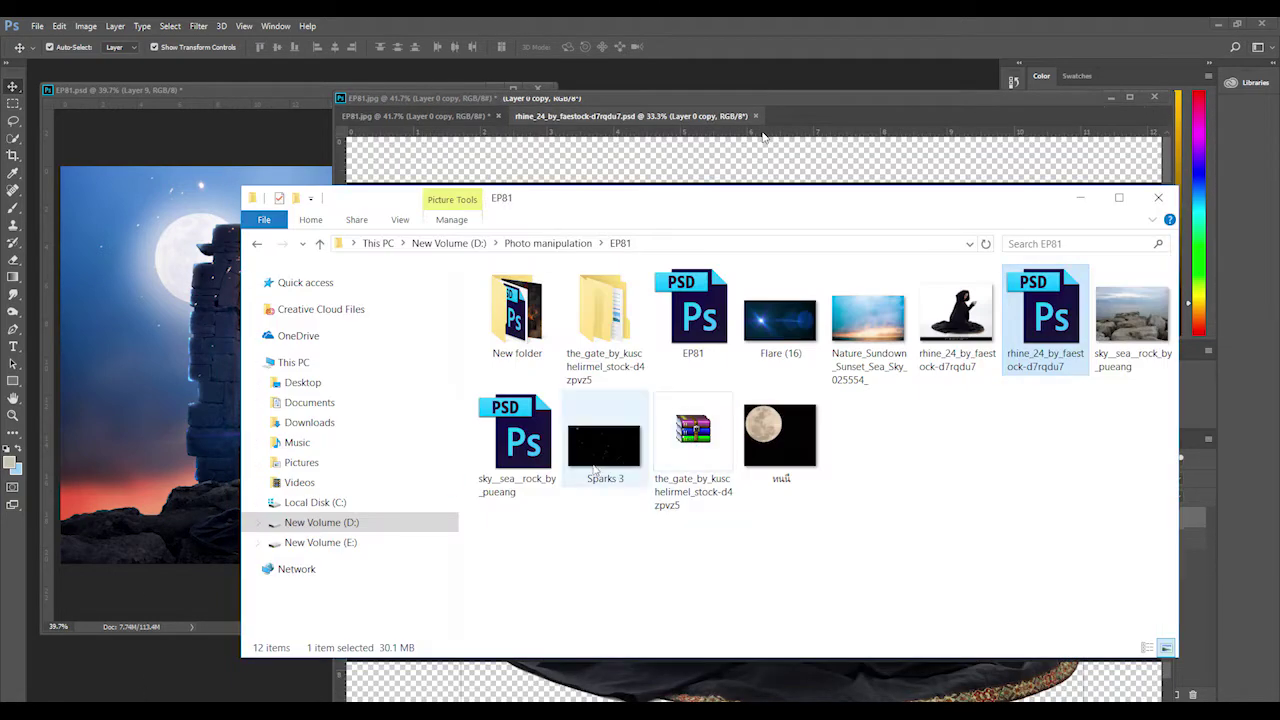
left_click(533, 460)
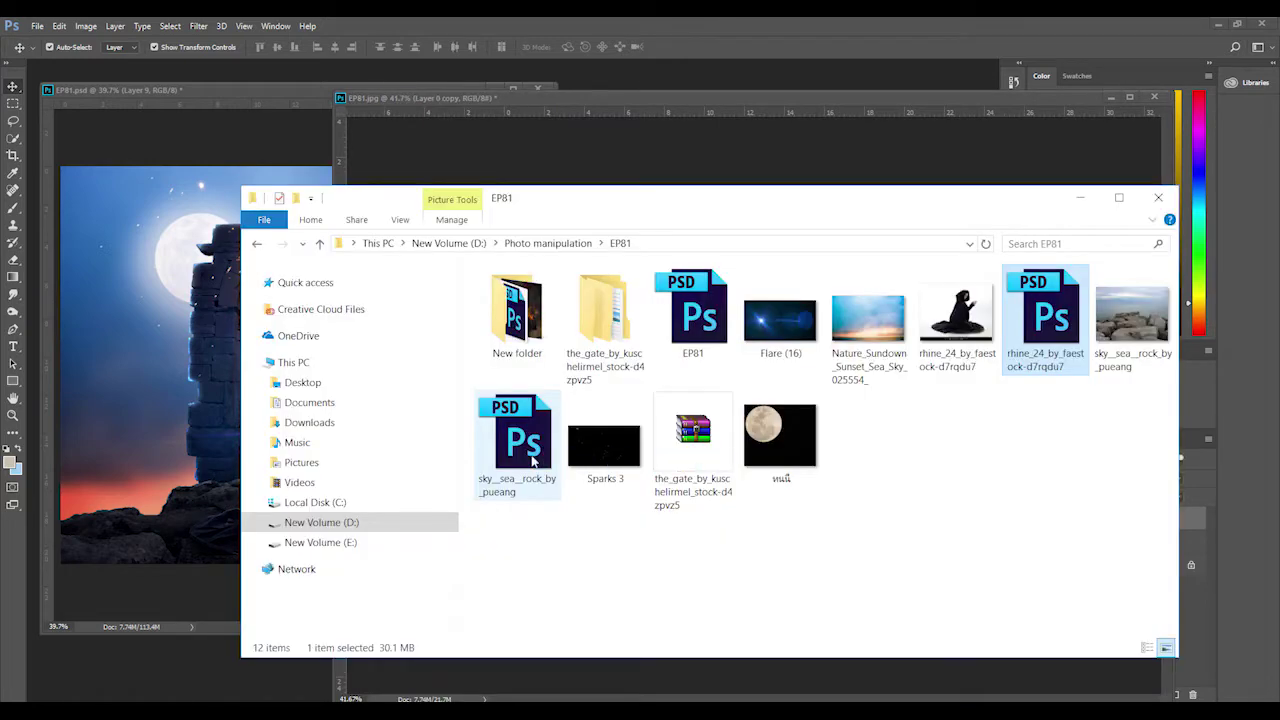
double_click(533, 460)
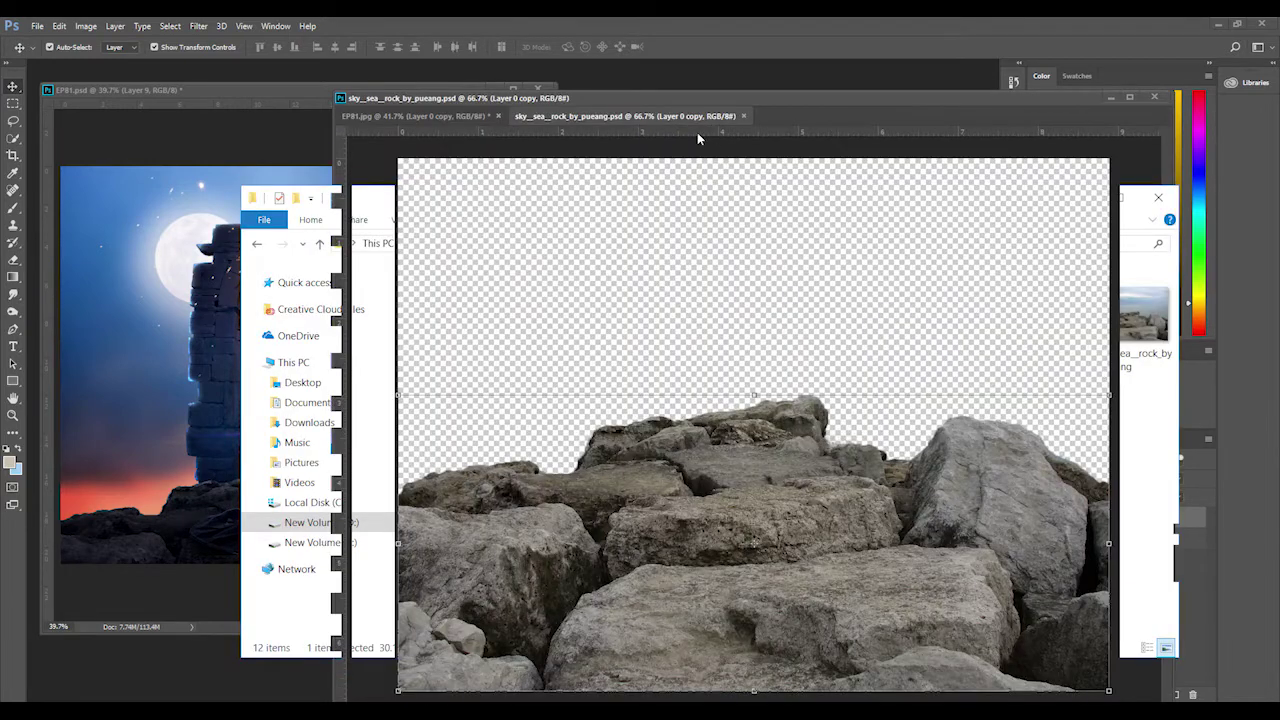
Step: Float the rock document and copy its rocks into EP81.jpg along the bottom edge
mouse_move(690, 116)
left_mouse_down()
mouse_move(367, 175)
mouse_move(396, 178)
left_mouse_up()
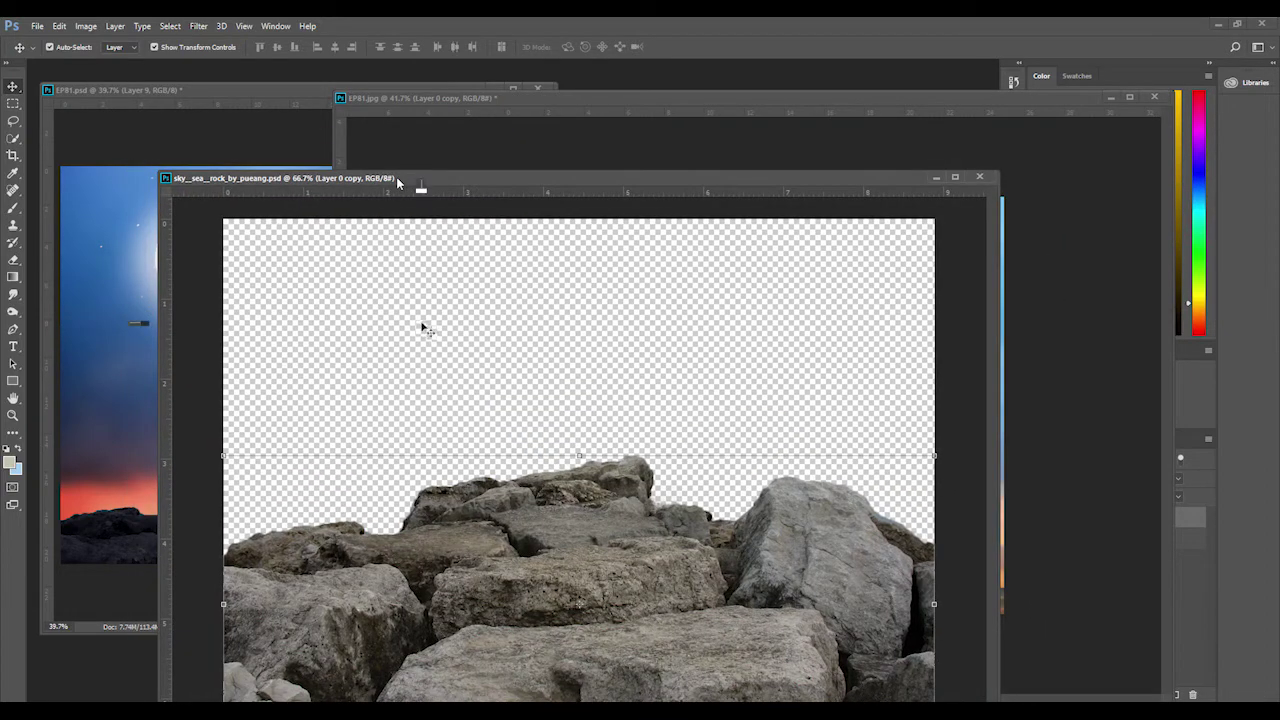
left_click_drag(397, 180, 366, 172)
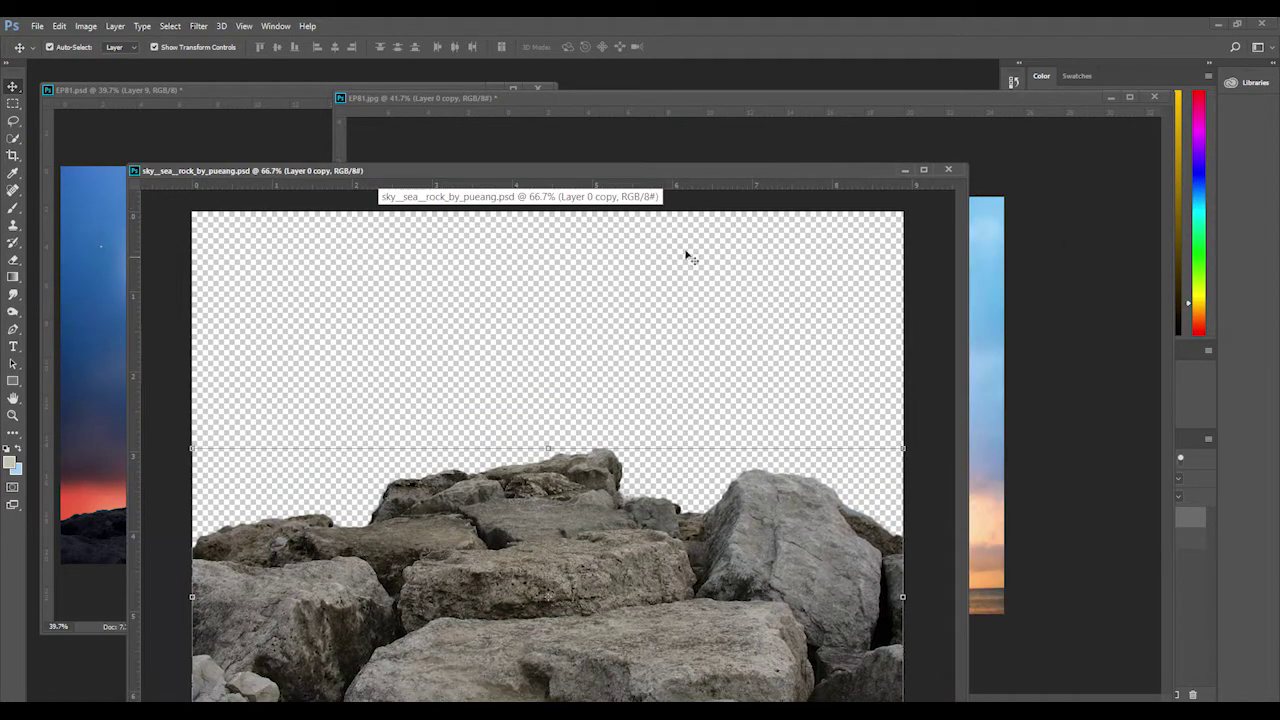
left_click_drag(738, 171, 563, 150)
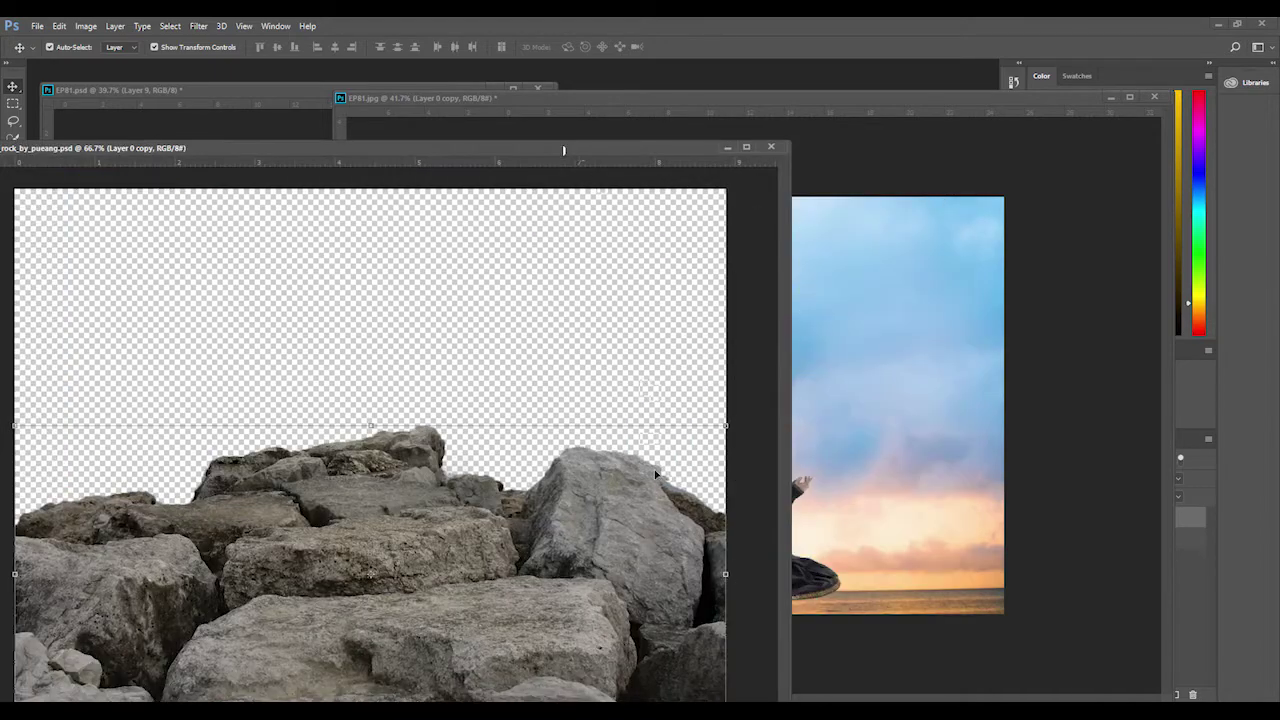
mouse_move(488, 557)
left_mouse_down()
mouse_move(852, 455)
mouse_move(818, 494)
left_mouse_up()
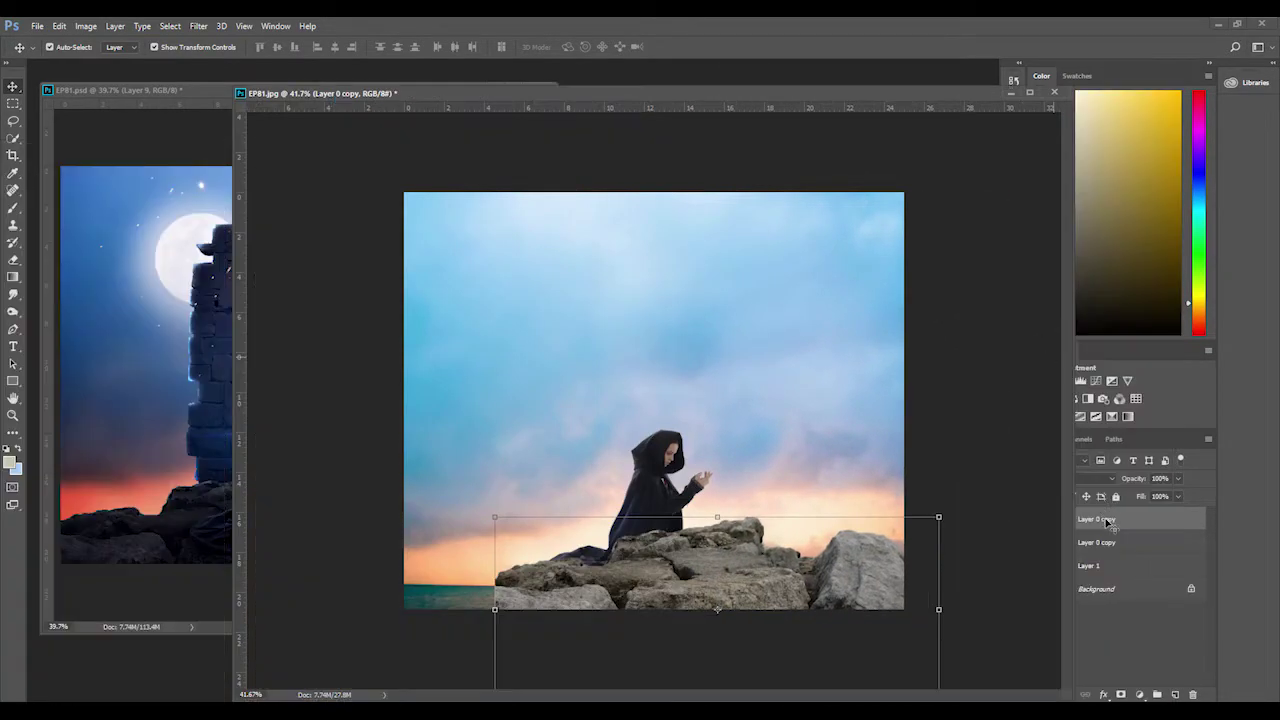
left_click_drag(1102, 518, 1108, 552)
Step: Duplicate the rocks to the left, flip the copy horizontally, and position it across the ledge
left_click_drag(862, 582, 593, 585)
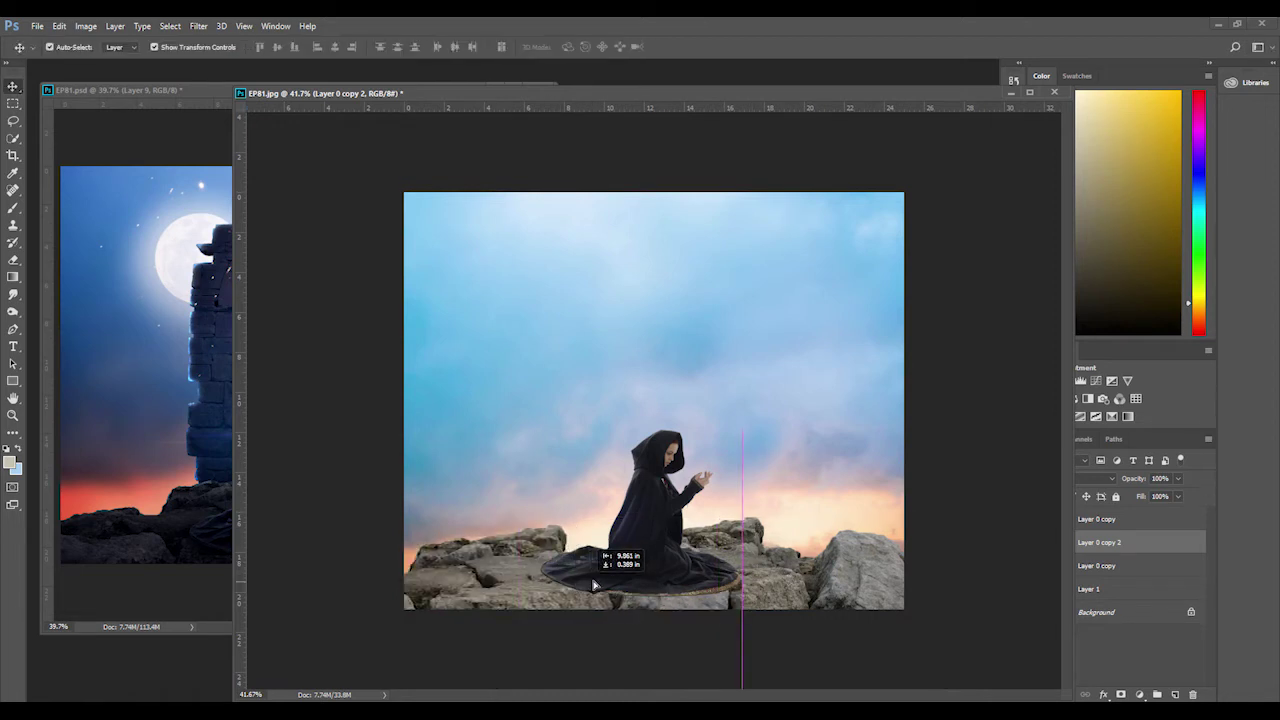
key("ctrl+t")
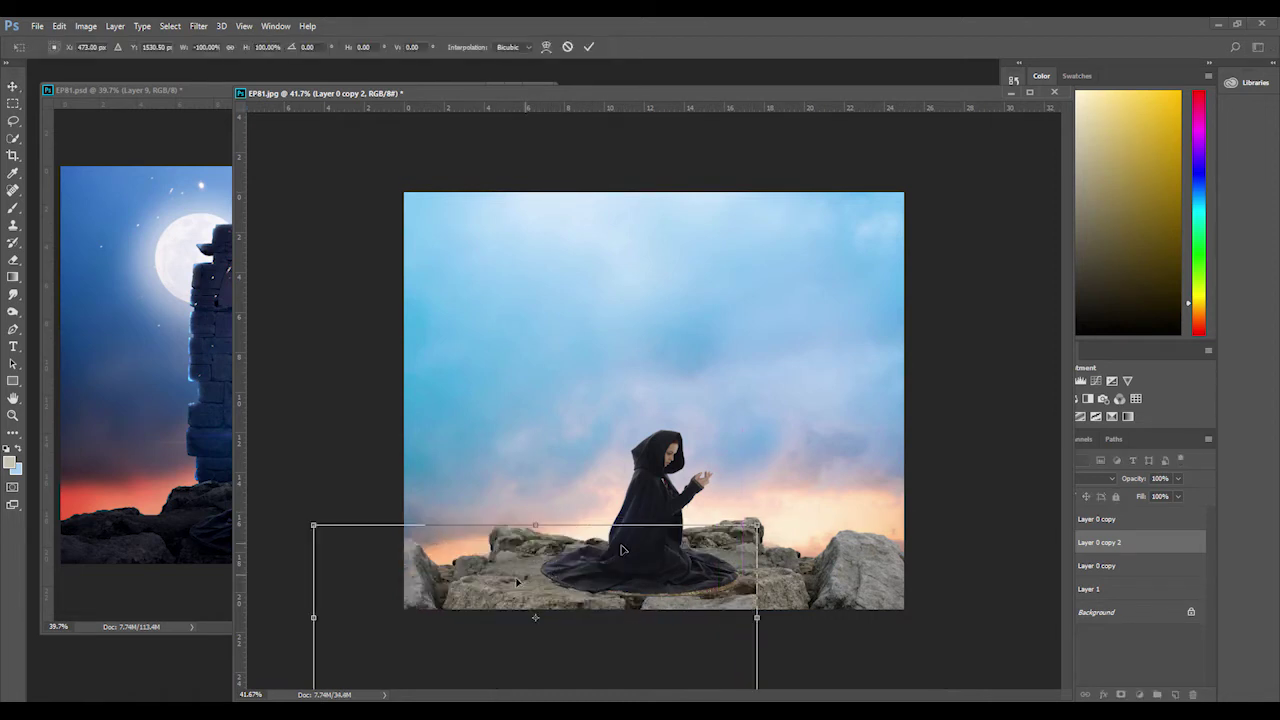
left_click_drag(517, 582, 519, 582)
left_click(589, 47)
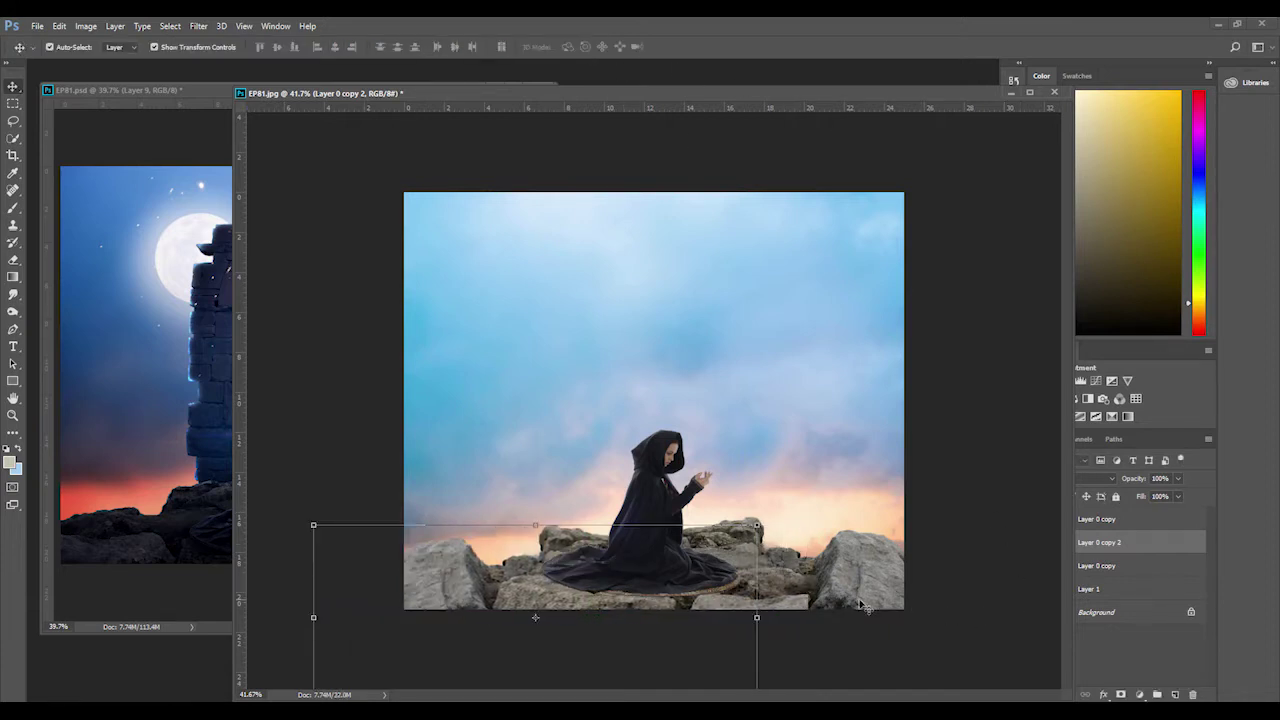
key("alt+bracketleft")
key("ctrl+t")
key("alt+bracketright")
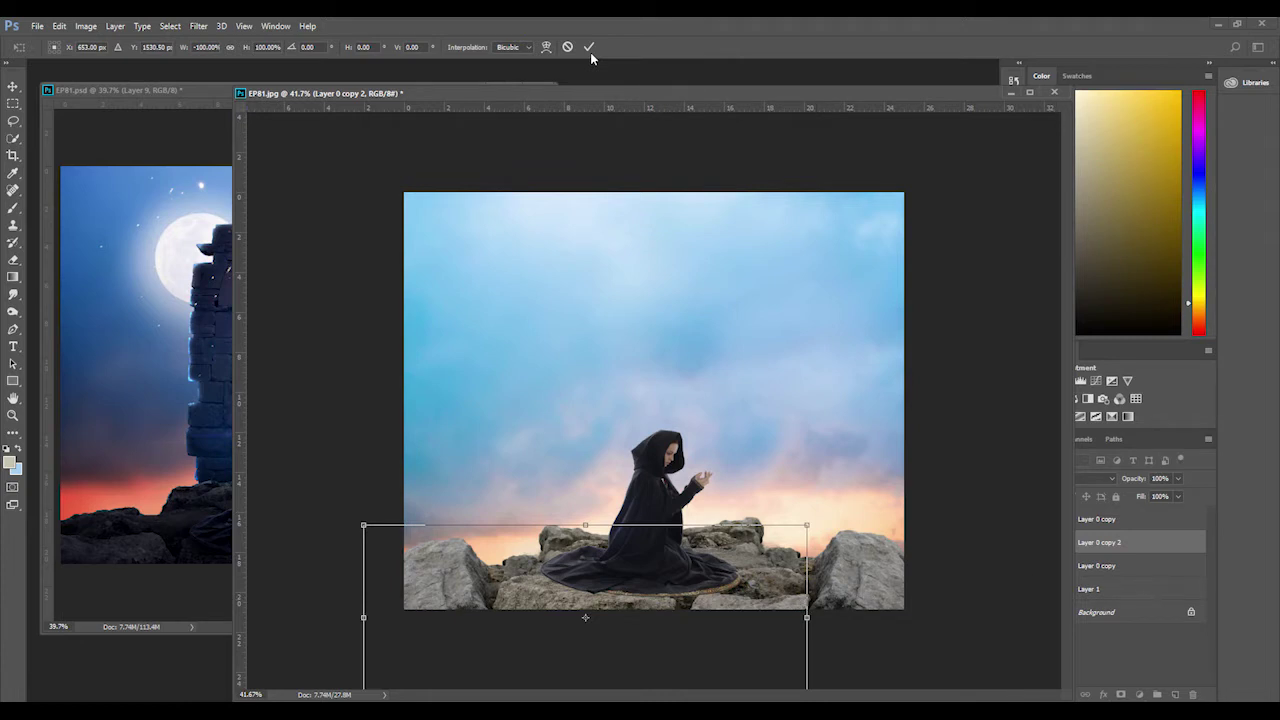
left_click(590, 52)
mouse_move(1121, 541)
left_mouse_down()
mouse_move(1033, 541)
mouse_move(1121, 541)
left_mouse_up()
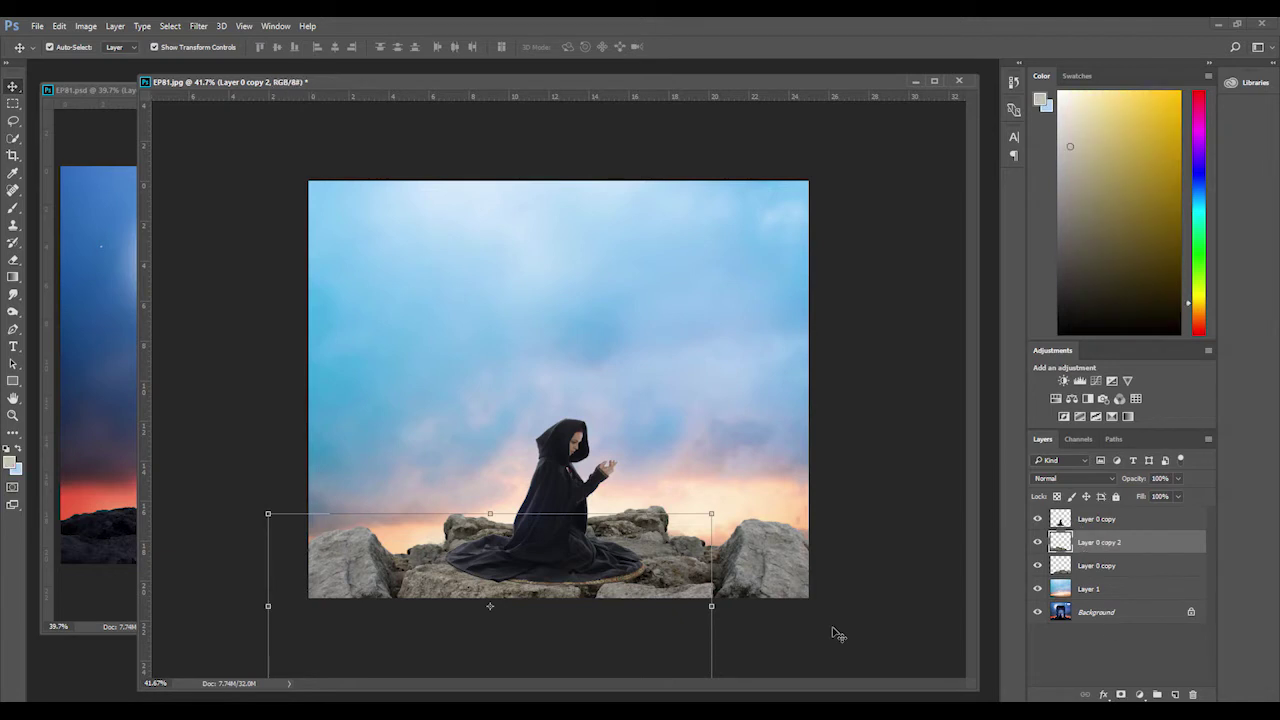
Step: Mask and soft-brush the flipped rock copy's seam, then group both rock layers as Group 1
key("ctrl+shift+m")
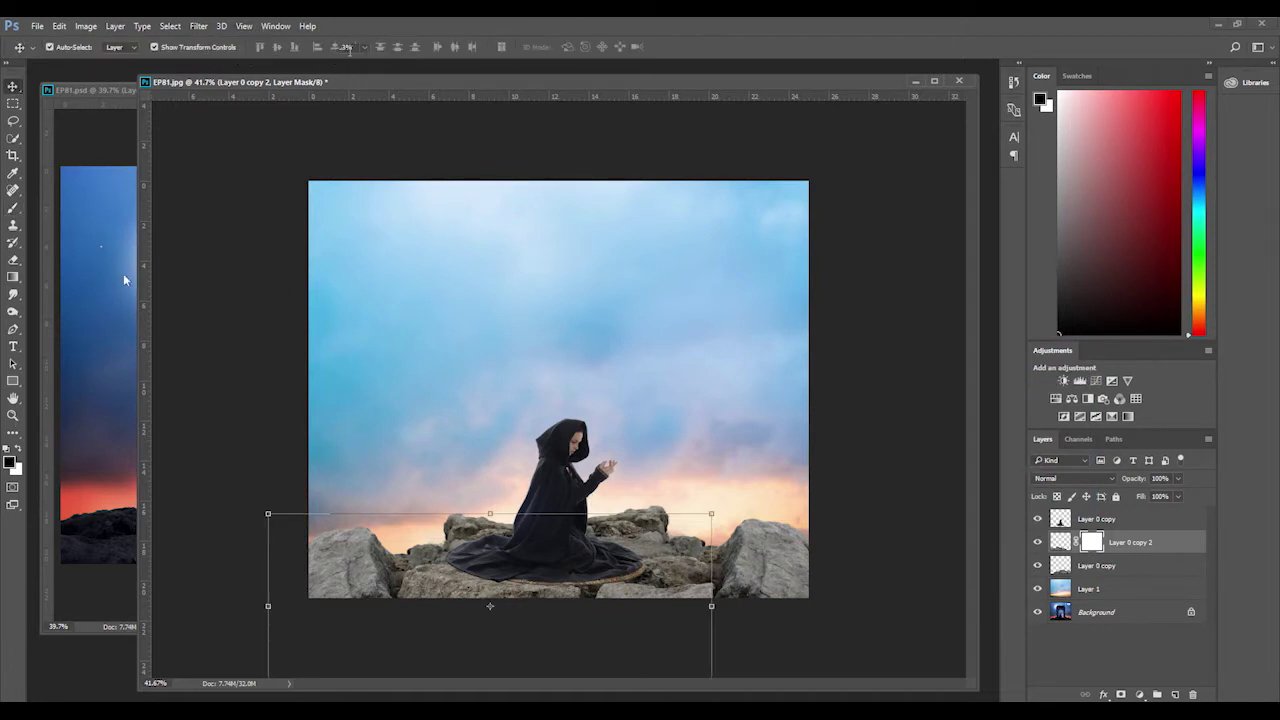
key("b")
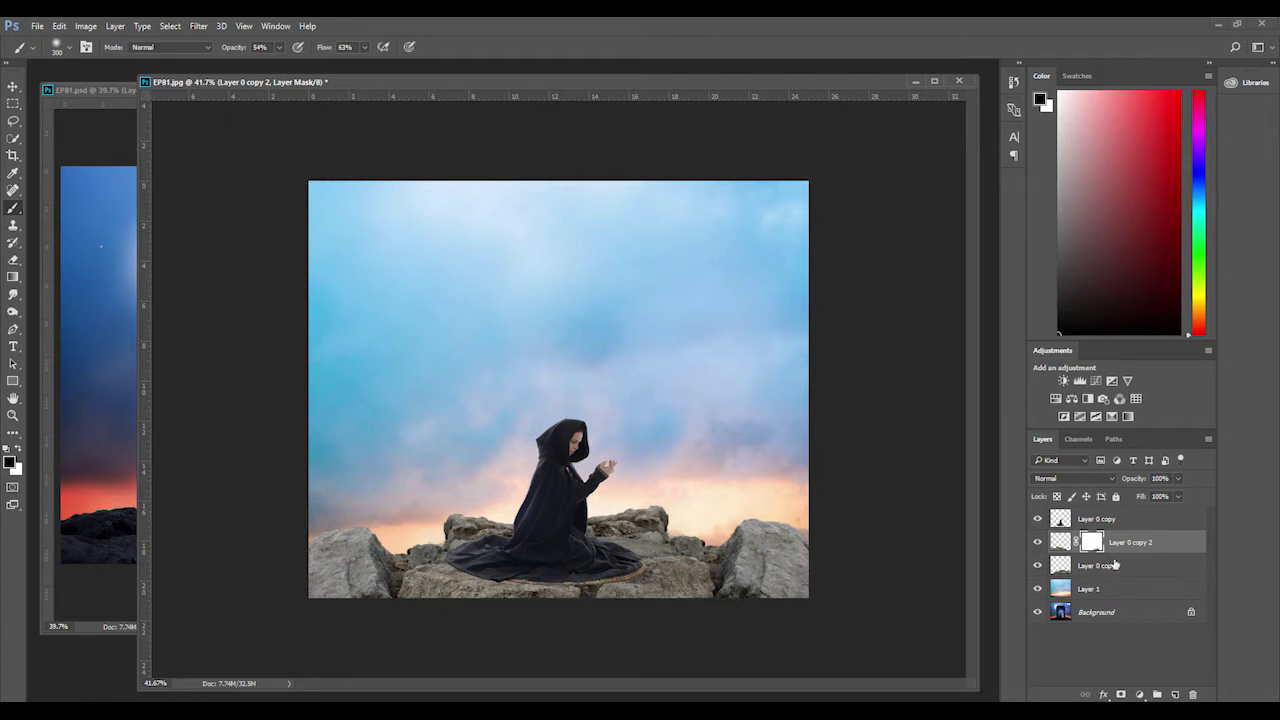
left_click(1115, 566, "shift")
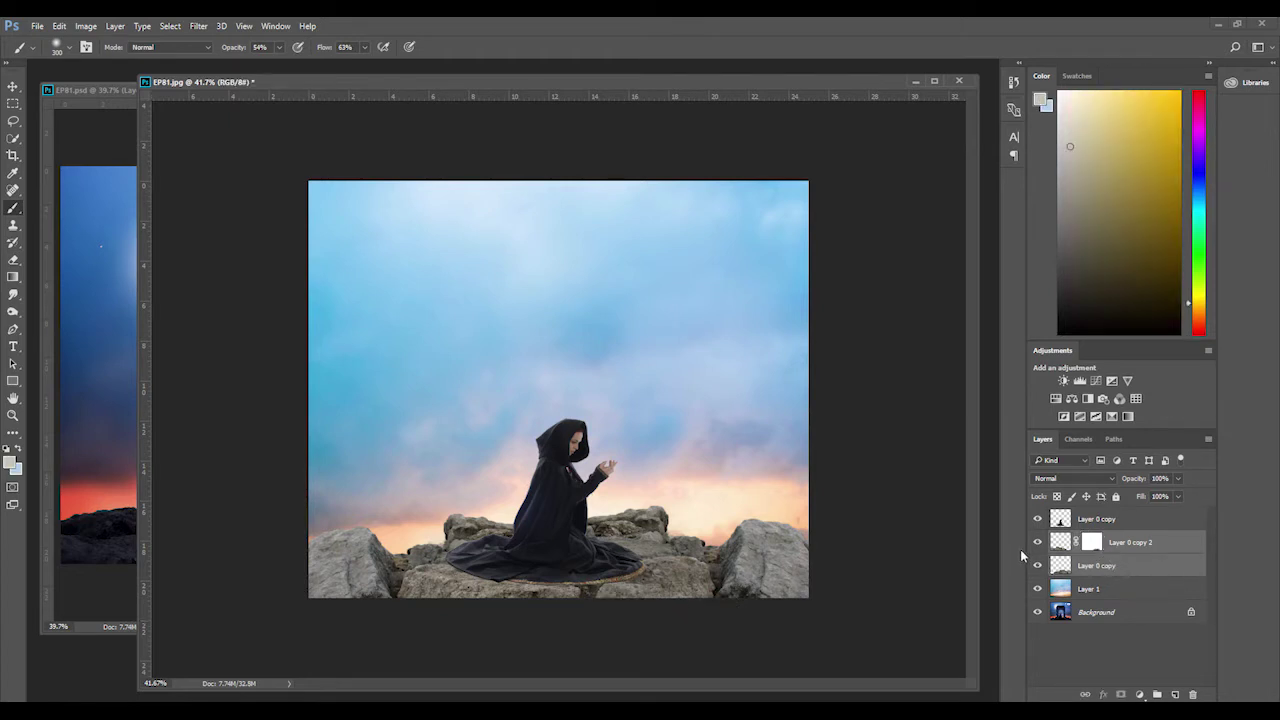
left_click(1091, 542)
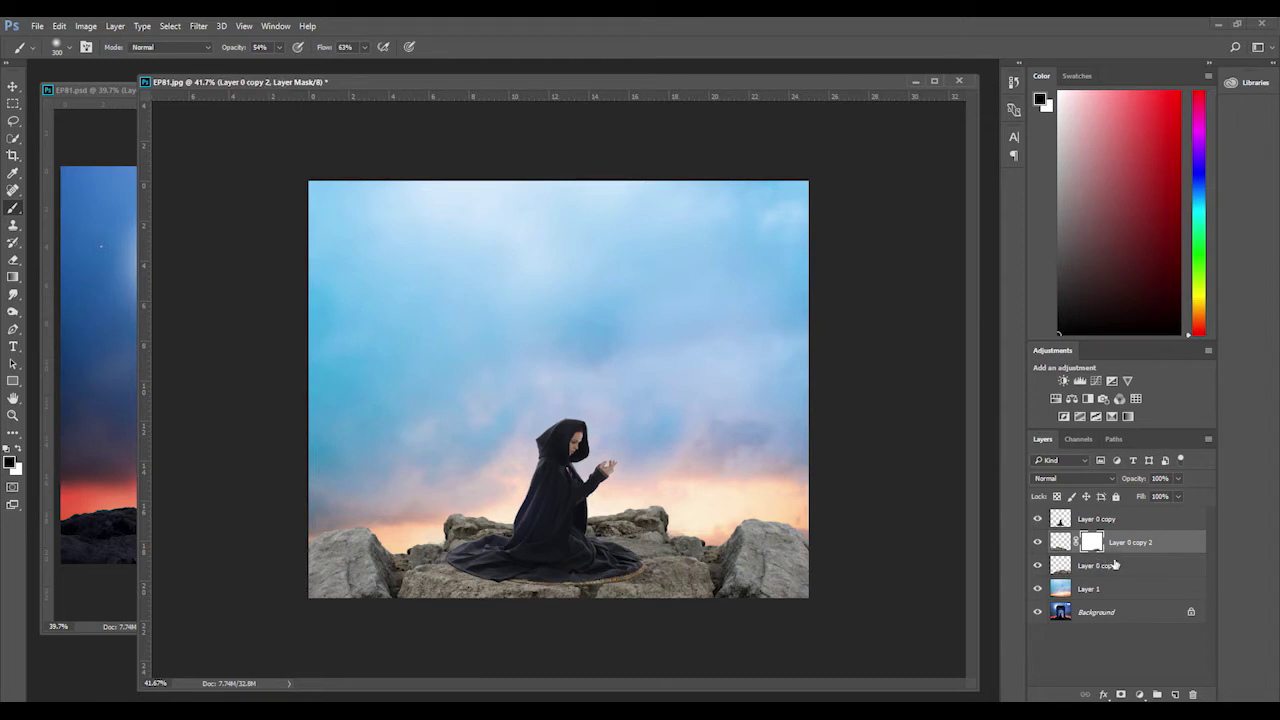
left_click(1115, 566, "shift")
key("ctrl+g")
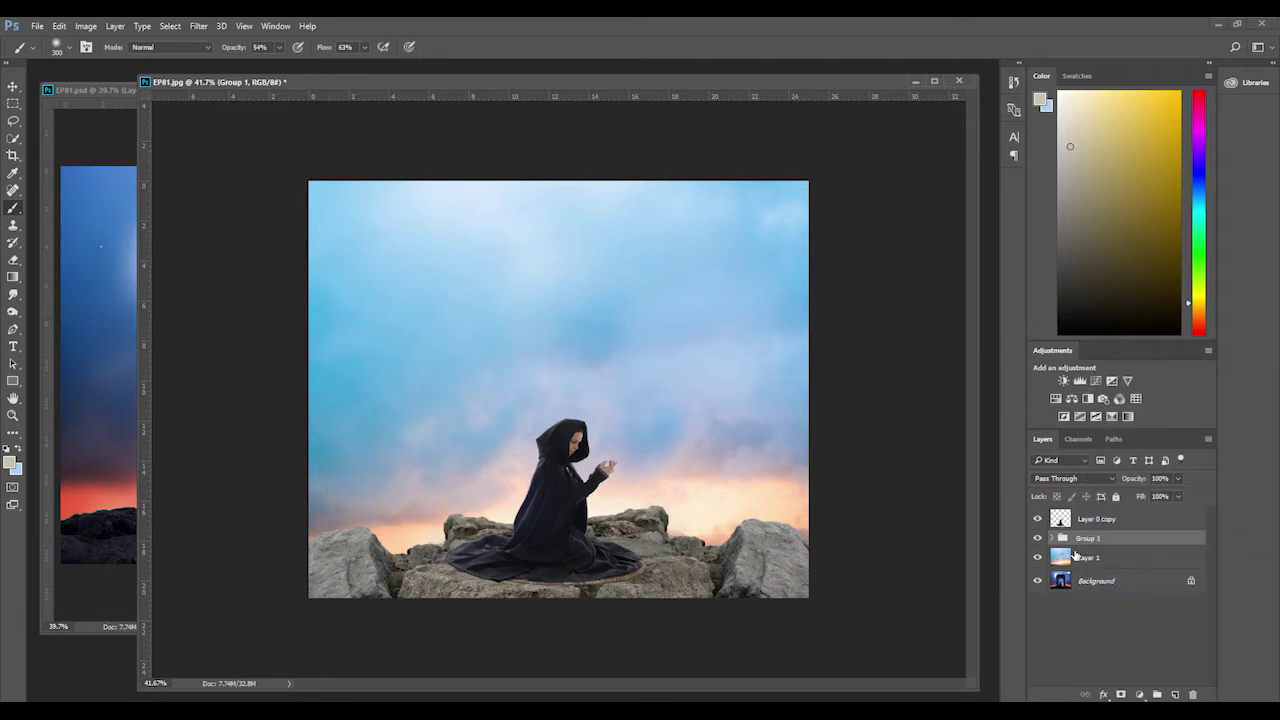
Step: Add an Exposure adjustment clipped to Group 1 (Exposure about -2.33, Offset +0.0042)
left_click(1139, 694)
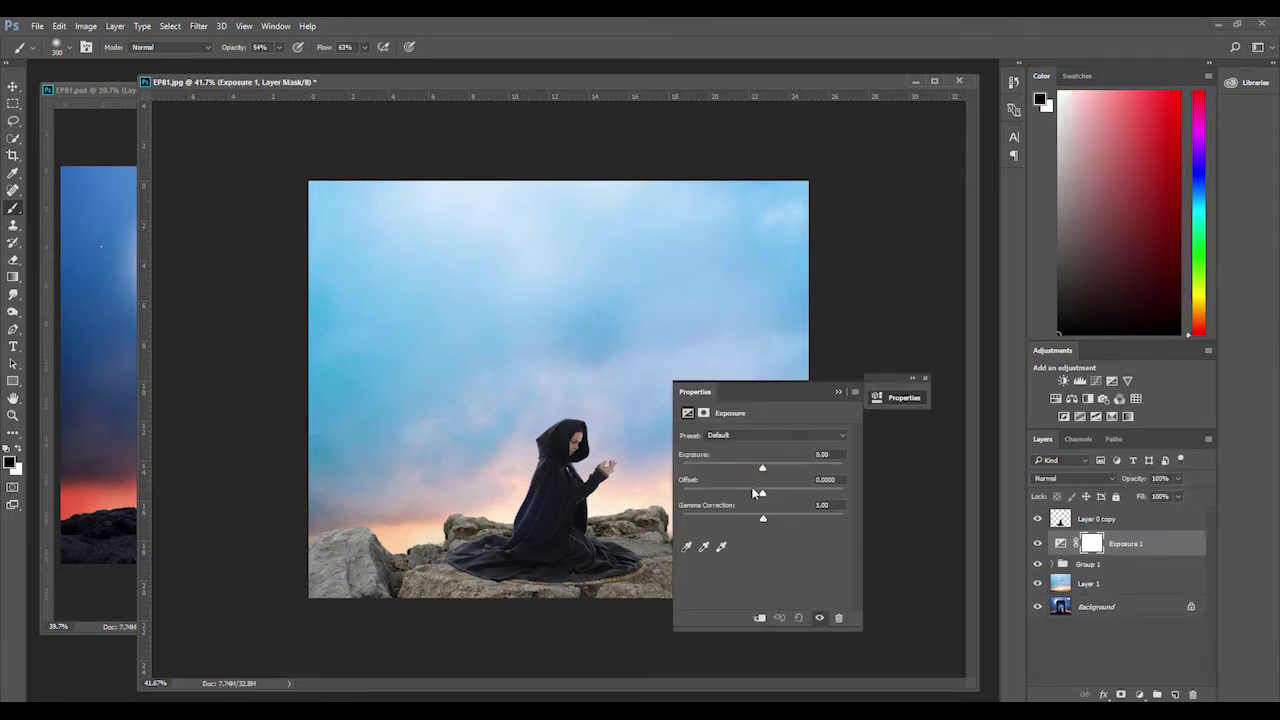
left_click_drag(757, 493, 778, 497)
left_click(759, 617)
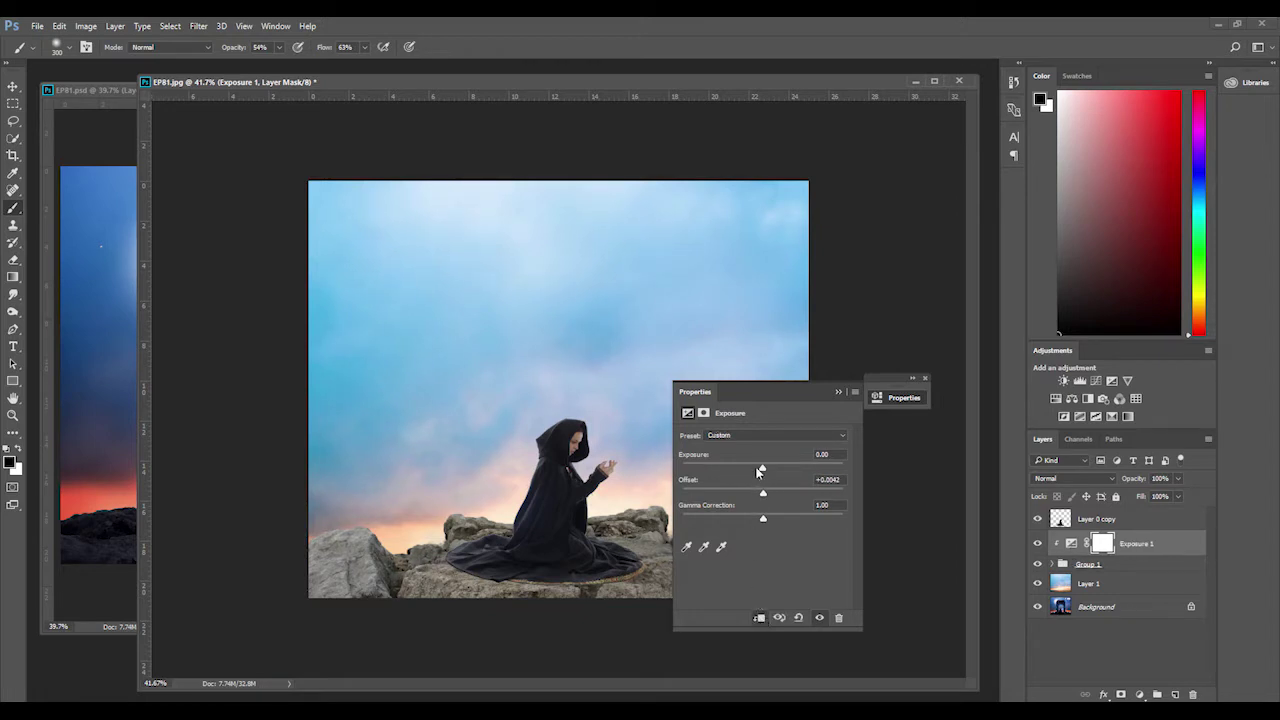
left_click_drag(759, 469, 719, 469)
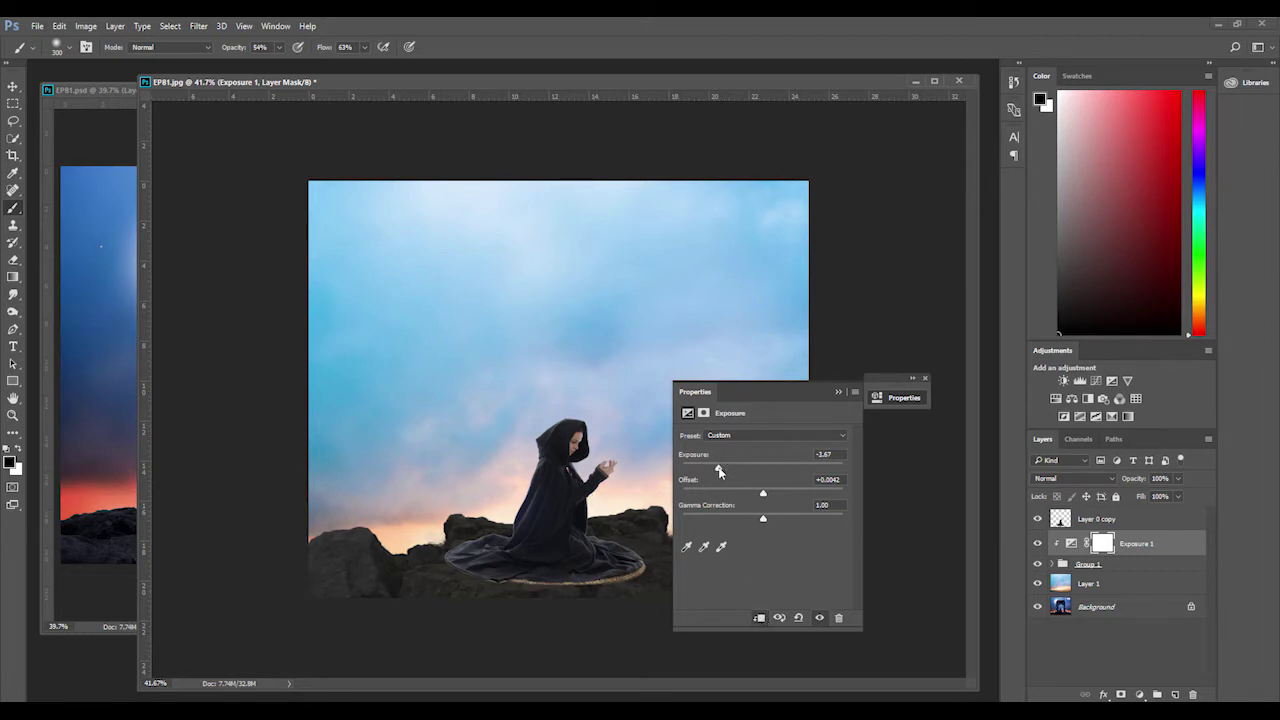
left_click_drag(719, 469, 724, 471)
left_click(925, 378)
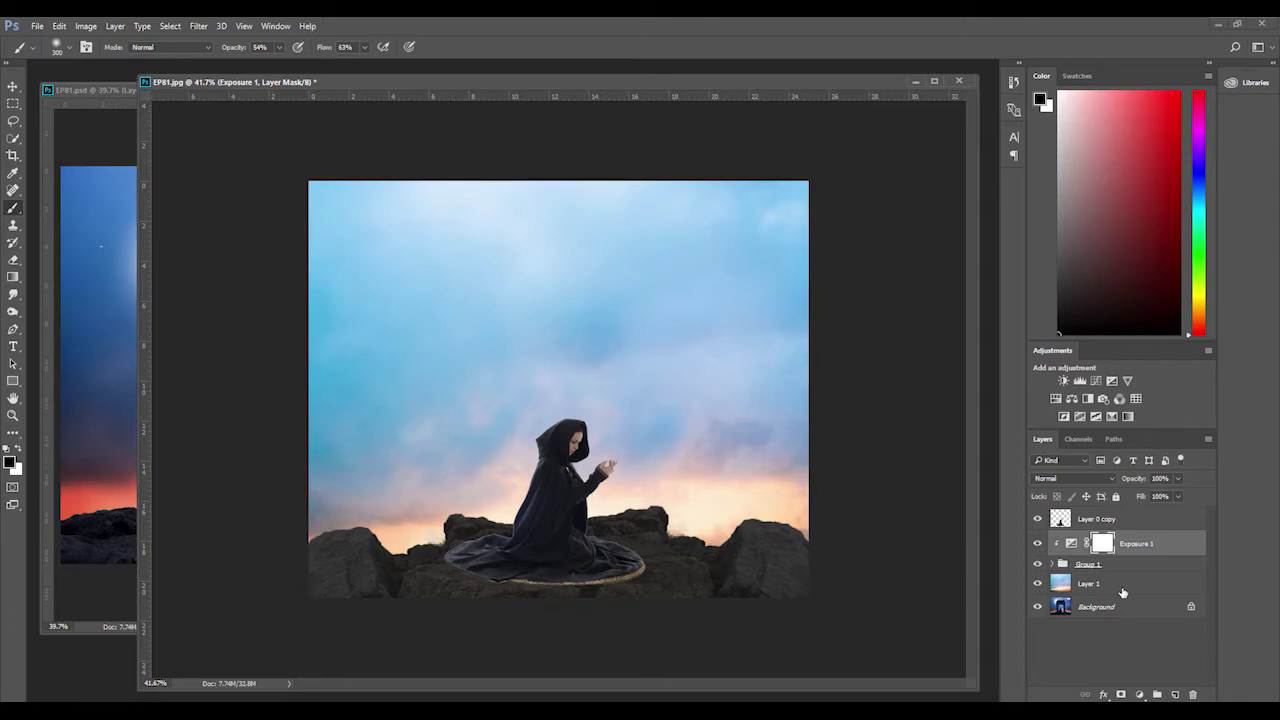
left_click(1139, 694)
Step: Add a Brightness/Contrast layer over the sky (Brightness -82, Contrast 34), then switch to EP81.psd
left_click(1155, 437)
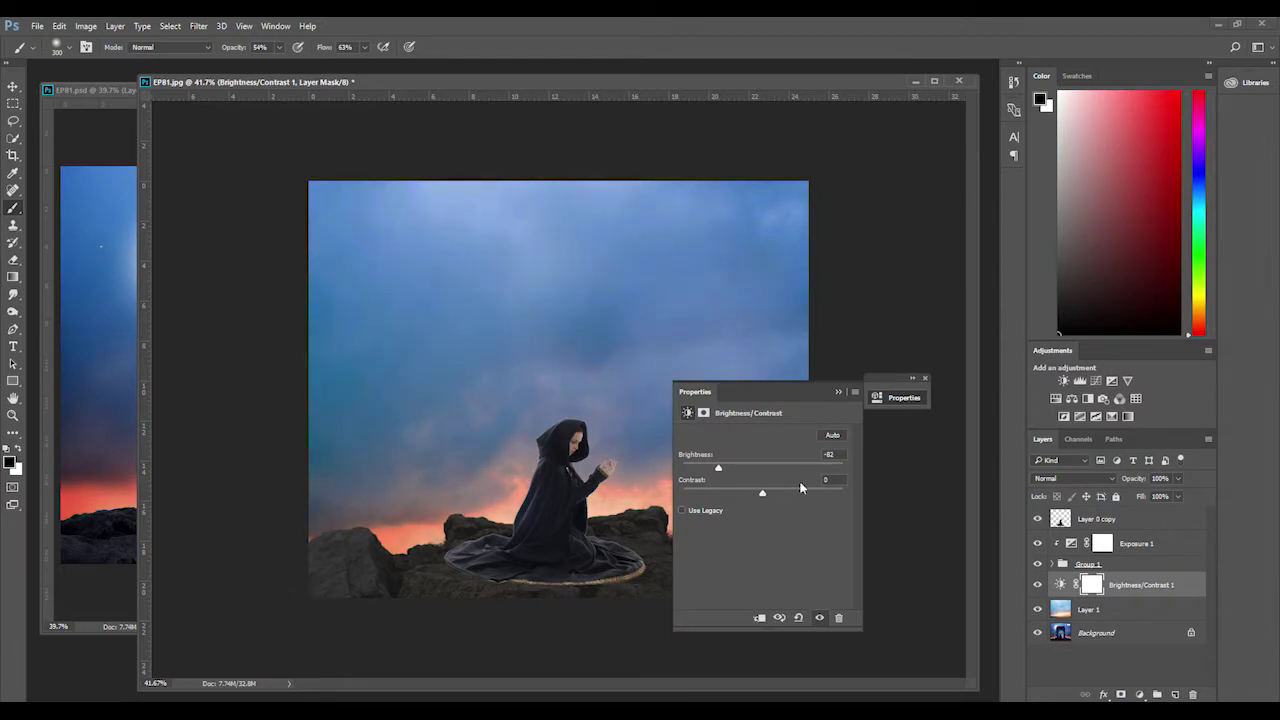
left_click_drag(787, 492, 790, 490)
left_click(838, 391)
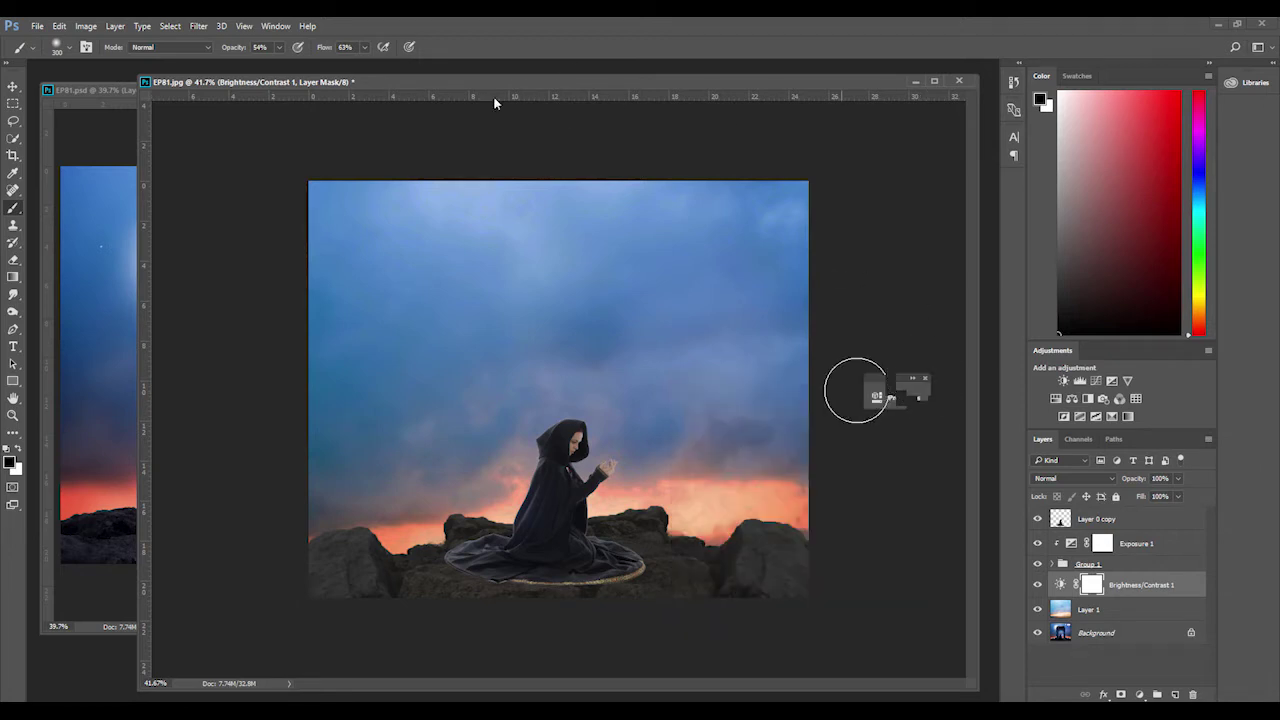
left_click(110, 300)
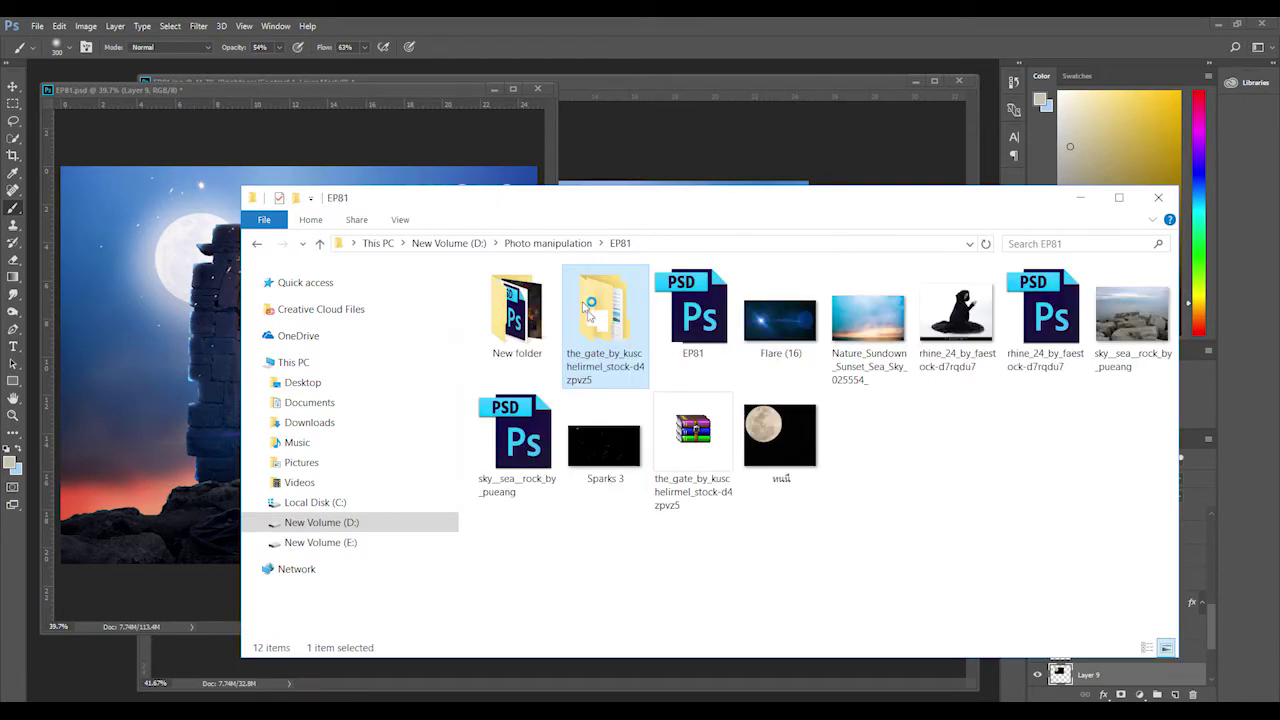
Step: Open The_Gate_by_kuschelirmel-stock.png from the_gate > The Gate folder in Photoshop
double_click(585, 305)
double_click(693, 310)
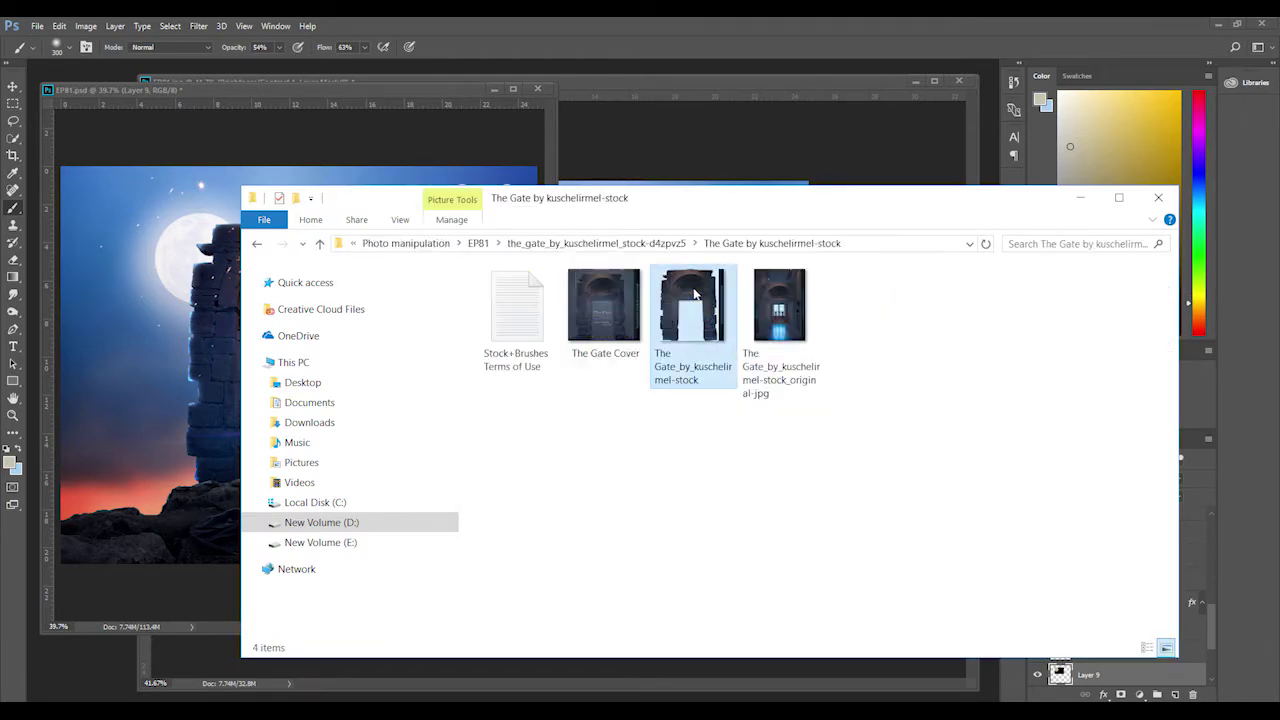
mouse_move(693, 310)
left_mouse_down()
mouse_move(87, 662)
mouse_move(694, 293)
left_mouse_up()
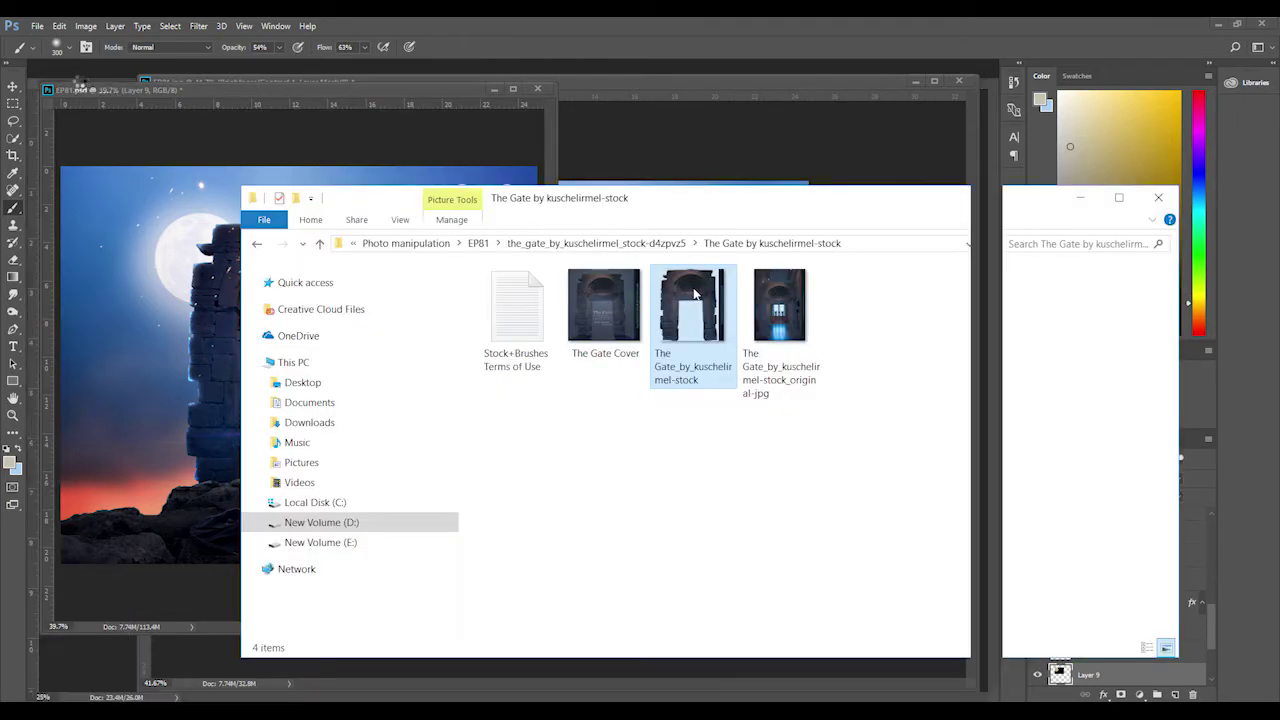
double_click(694, 293)
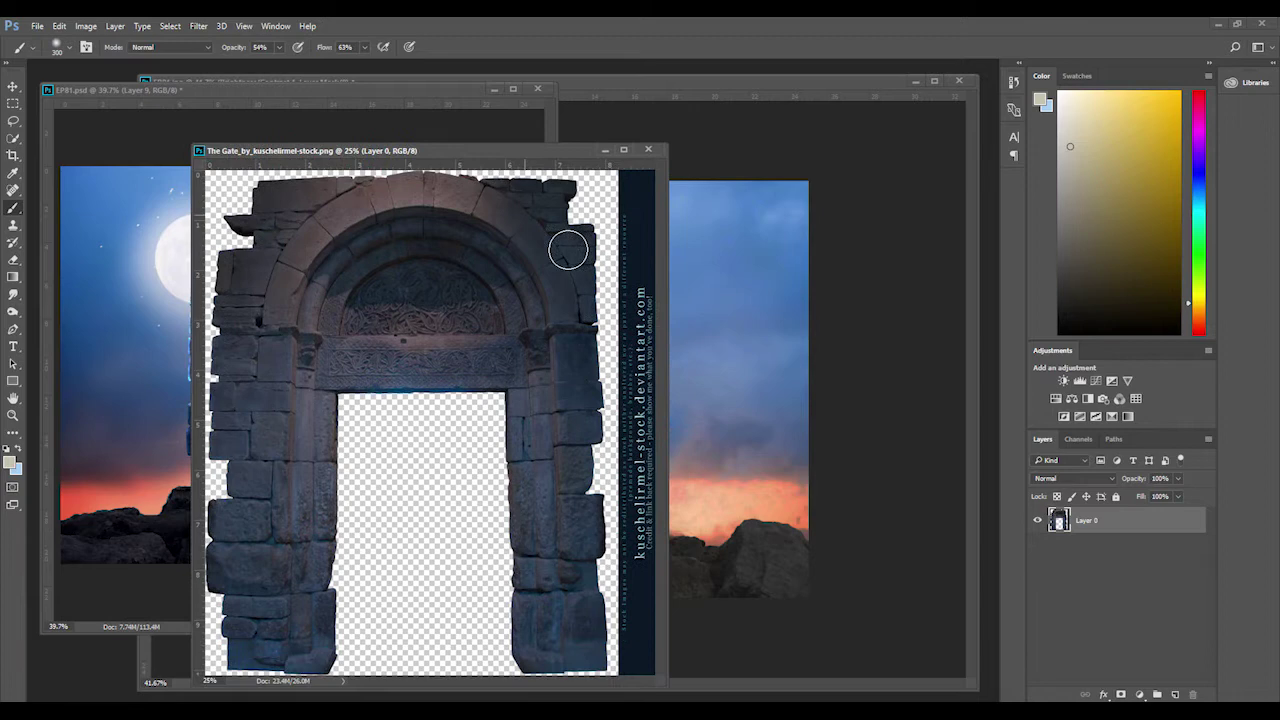
Step: Bring the stone arch into EP81.jpg and scale it down behind the woman
mouse_move(140, 68)
left_mouse_down()
mouse_move(489, 216)
mouse_move(469, 151)
left_mouse_up()
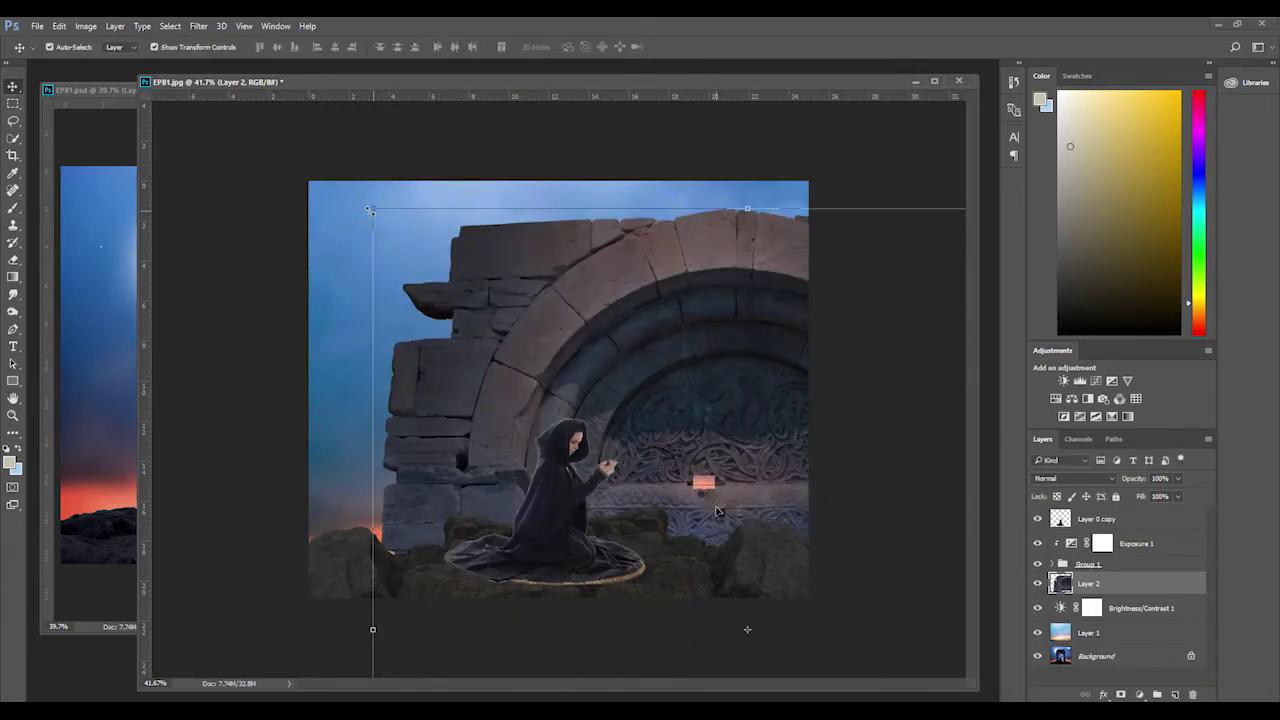
key("ctrl+t")
left_click_drag(716, 511, 546, 298)
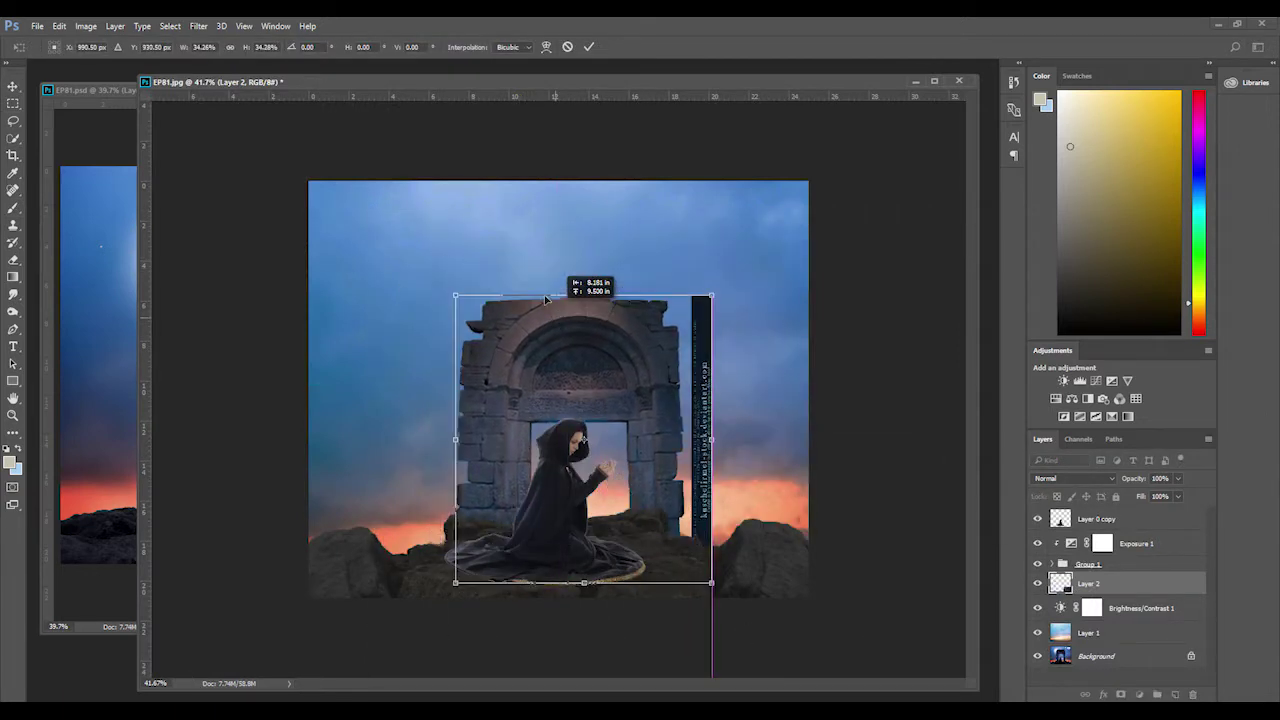
key("Escape")
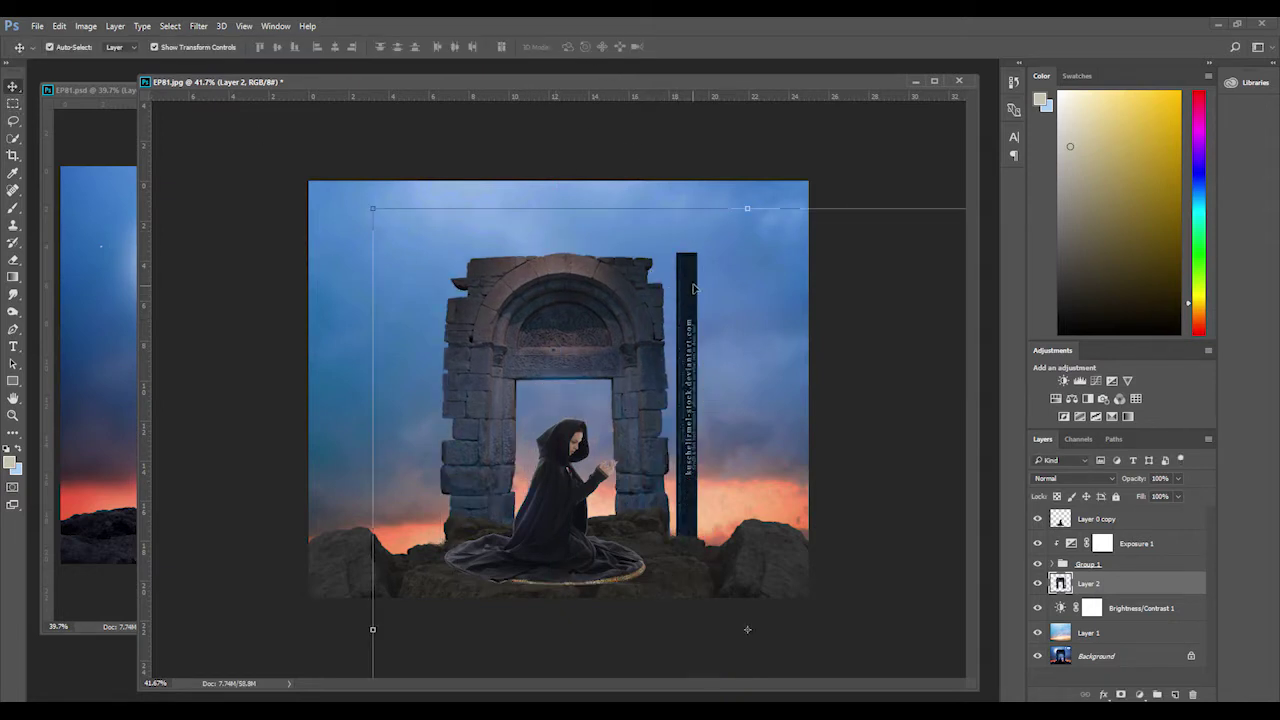
Step: Select and delete the dark watermark strip to the right of the arch
key("m")
left_click_drag(672, 230, 847, 600)
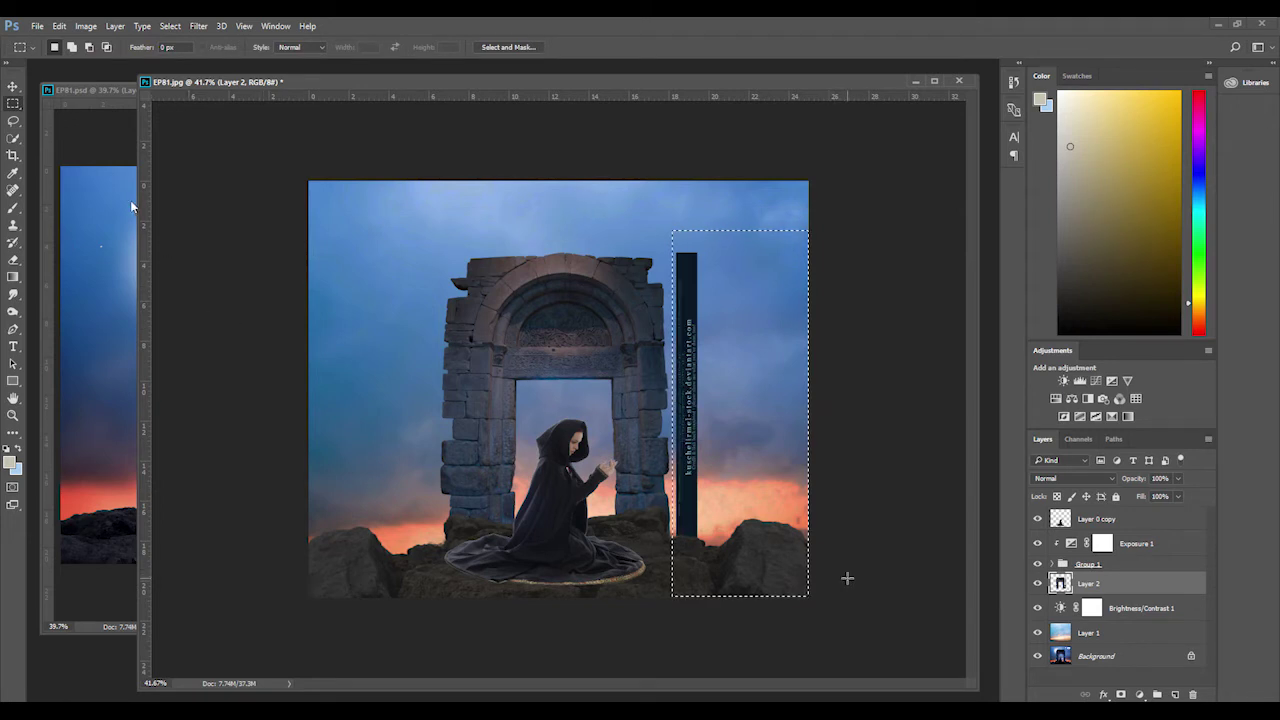
key("Delete")
key("ctrl+d")
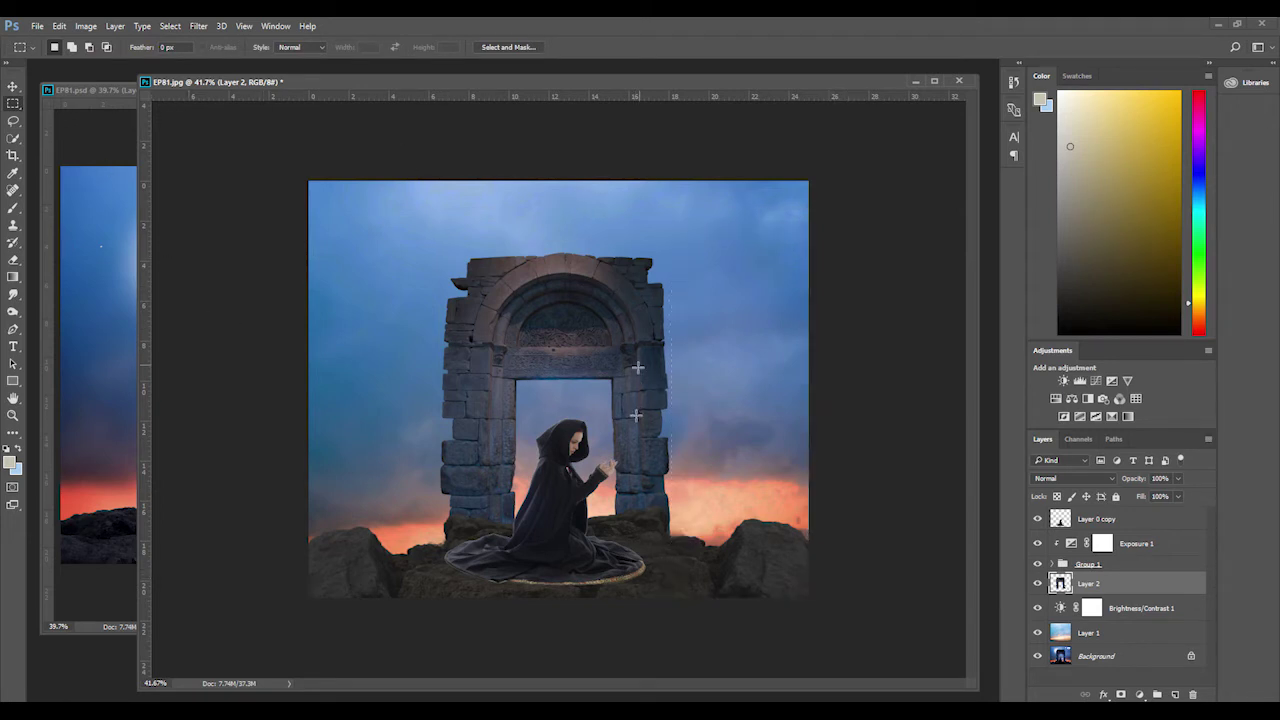
key("v")
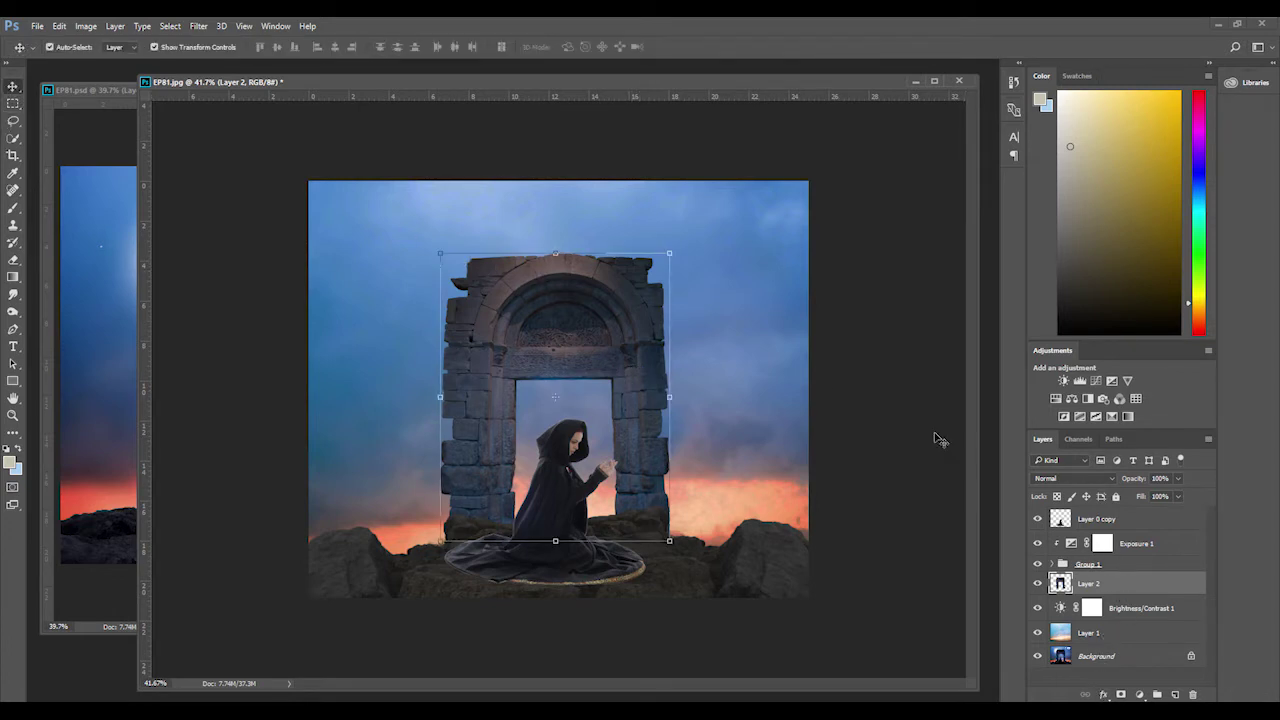
Step: Give the arch layer a light blue Color Dodge inner glow, size 27 px, opacity 63%
left_click(1103, 694)
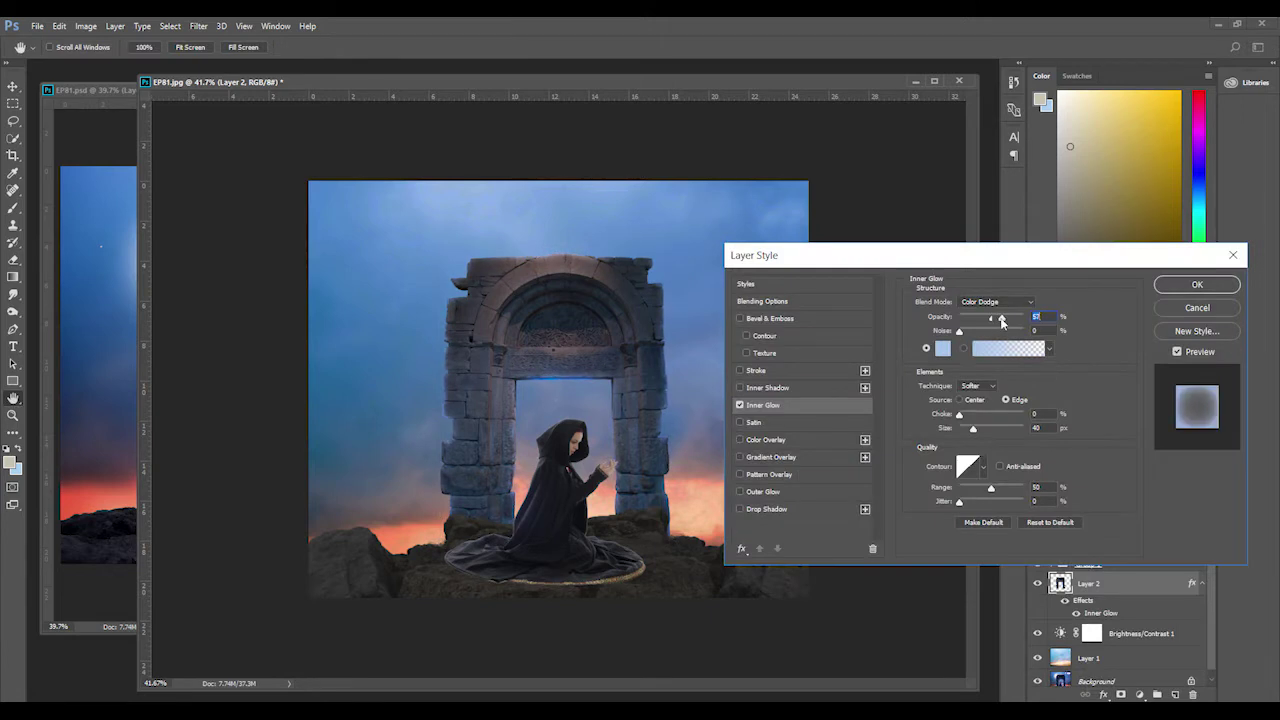
left_click_drag(996, 320, 995, 322)
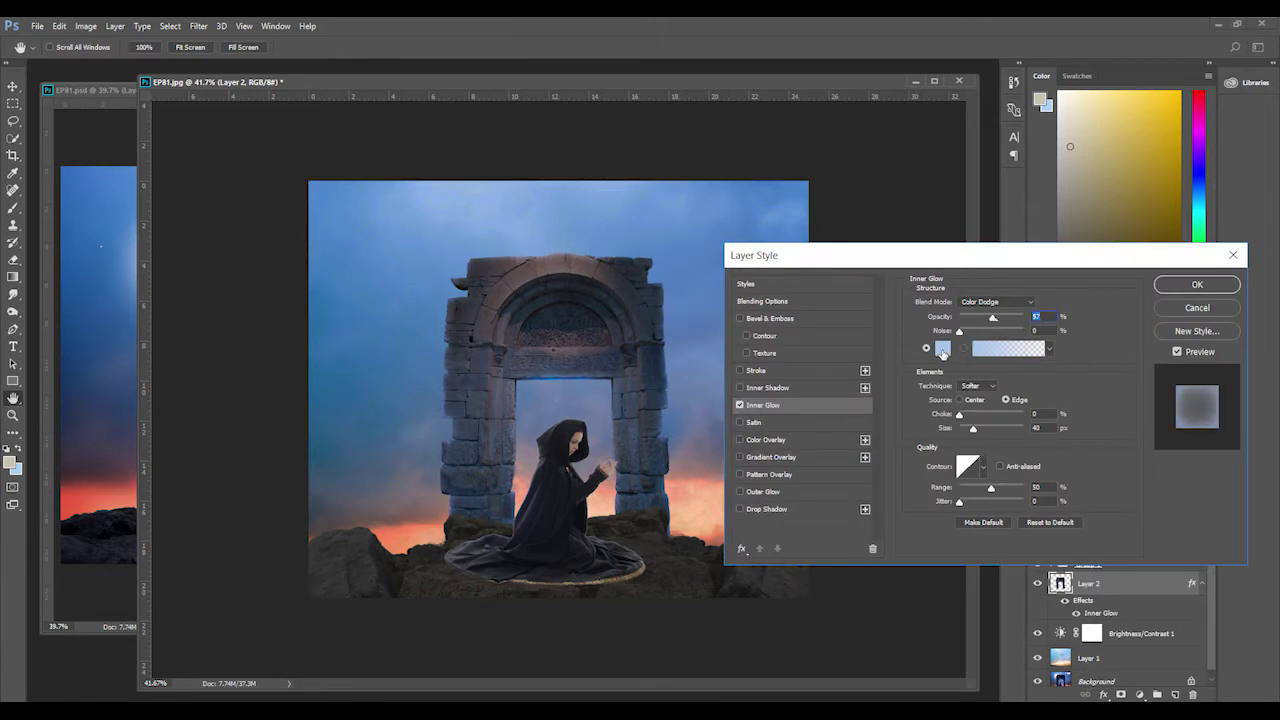
left_click(942, 349)
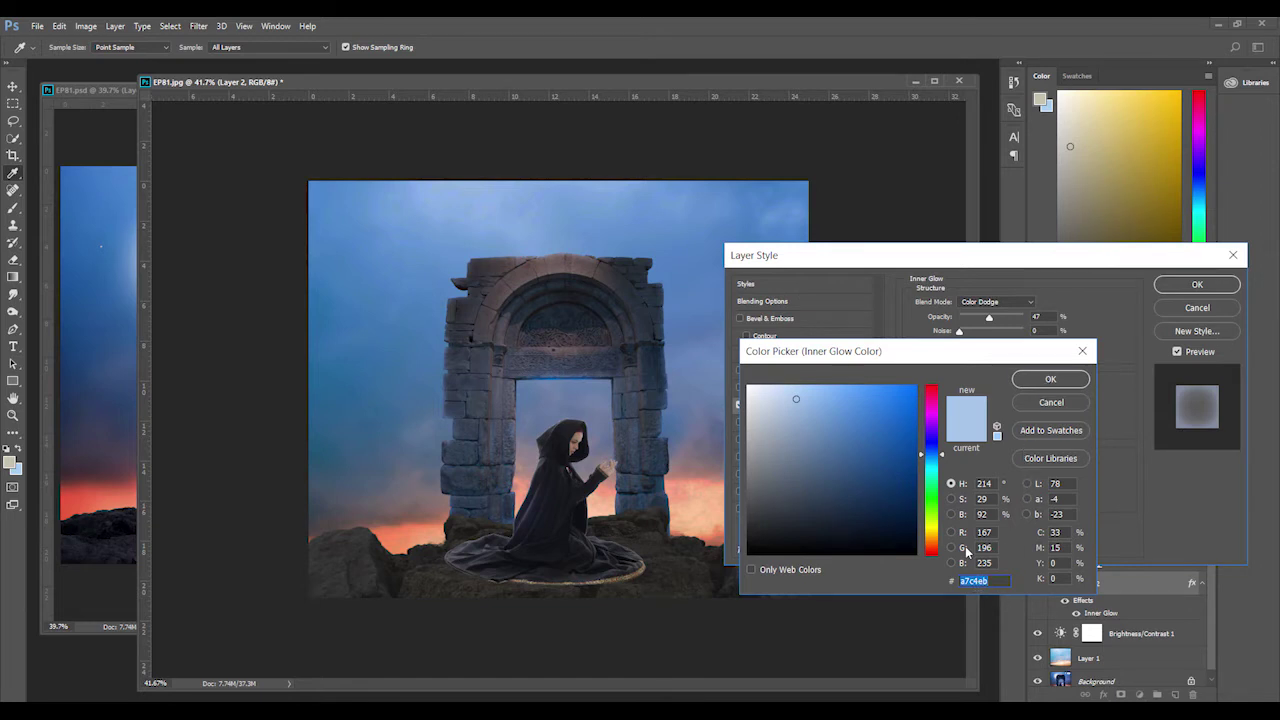
left_click(1046, 380)
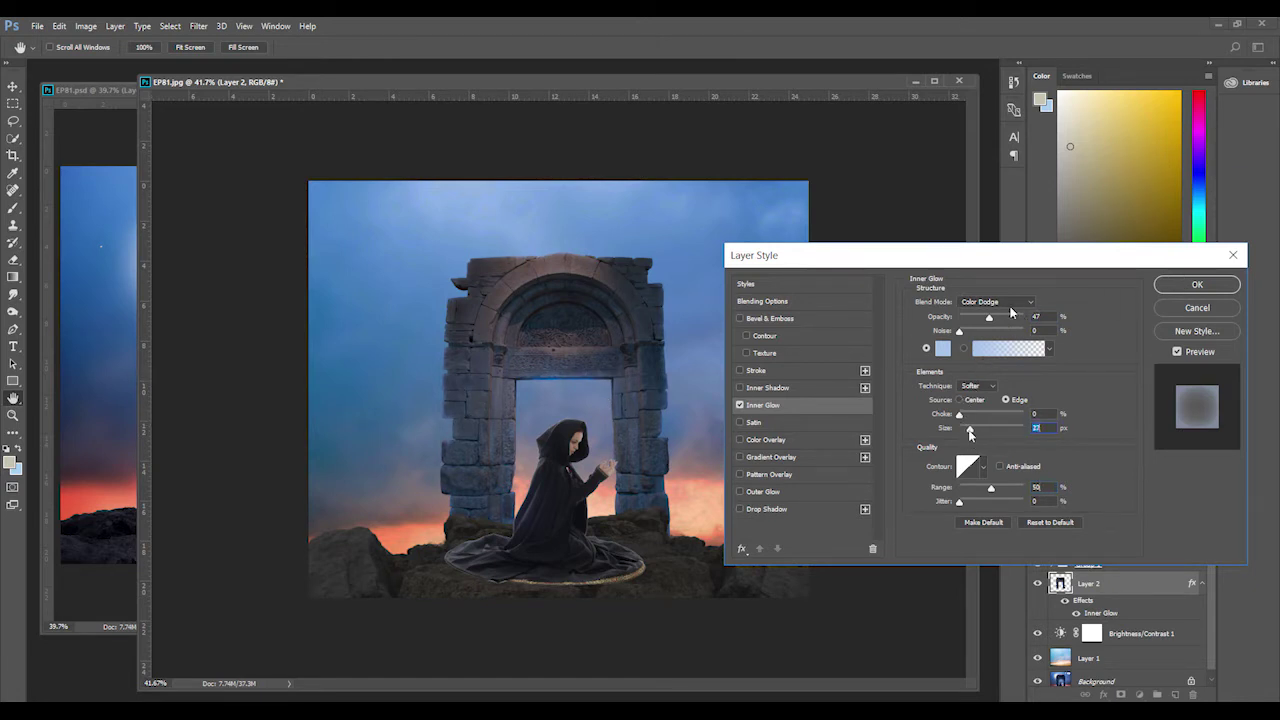
left_click_drag(969, 428, 946, 434)
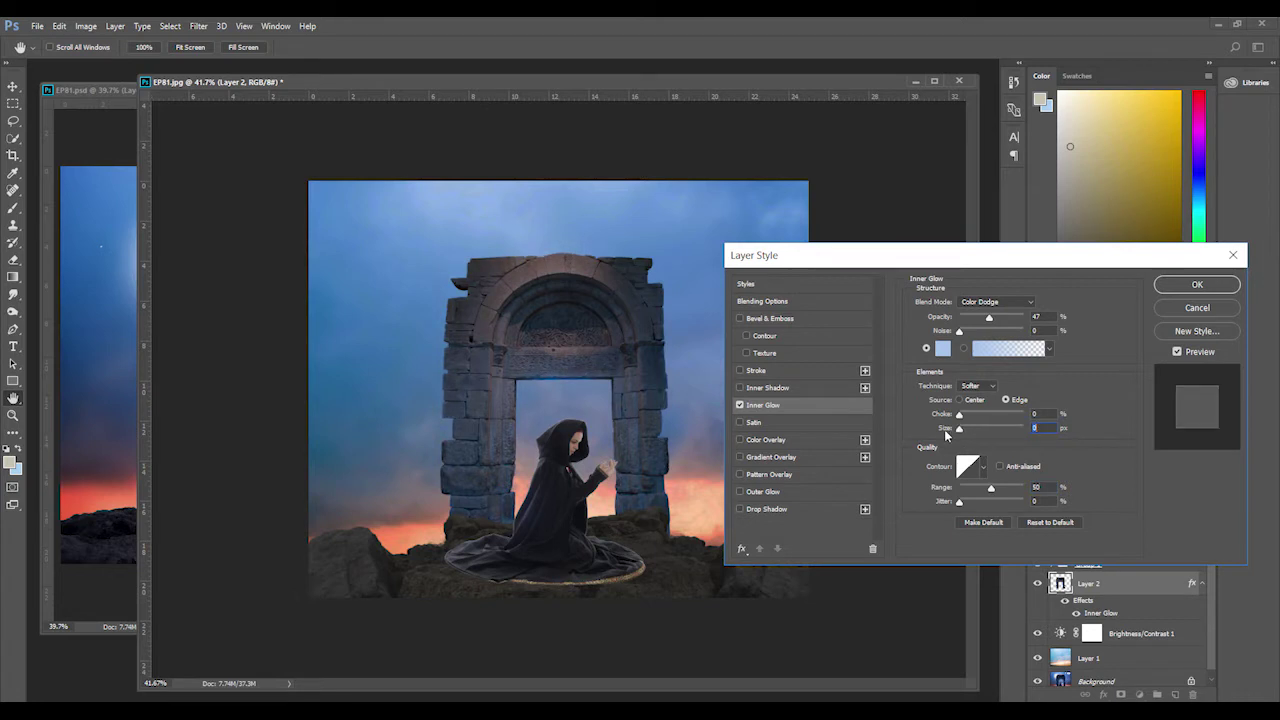
left_click_drag(946, 434, 966, 428)
left_click_drag(989, 317, 1034, 322)
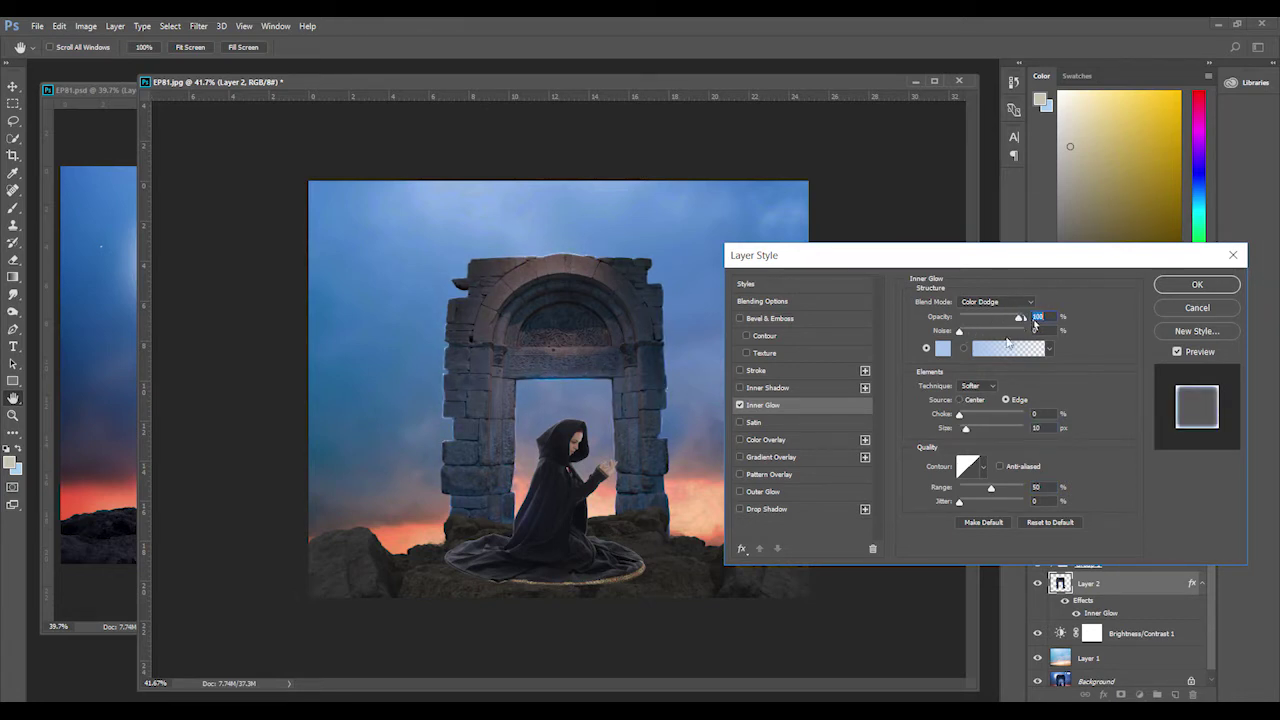
left_click_drag(966, 428, 970, 428)
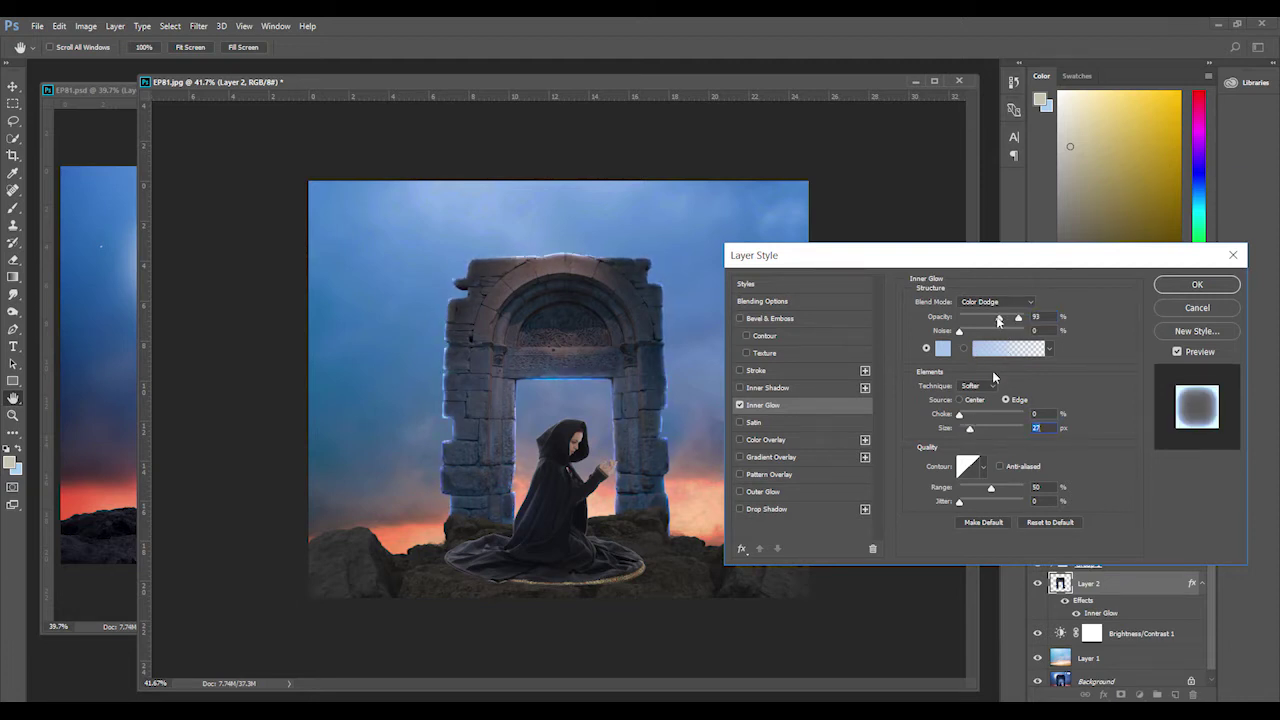
left_click_drag(997, 320, 998, 318)
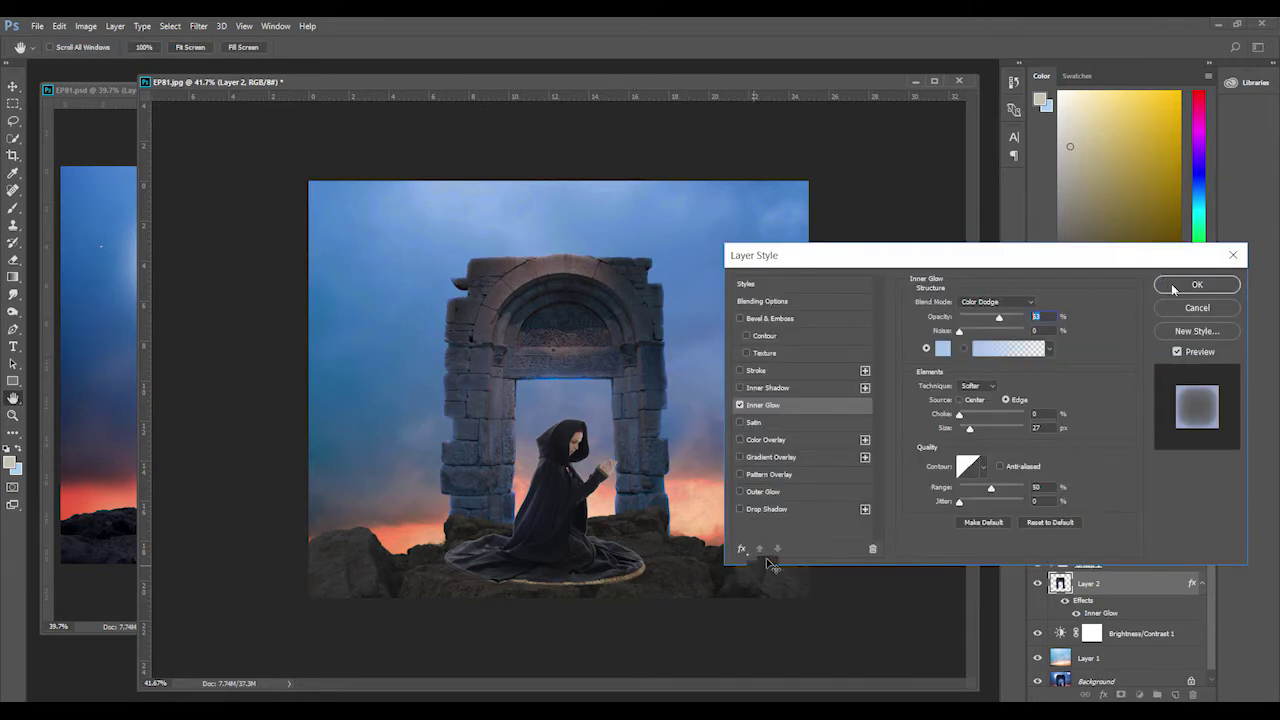
Step: Add a similar inner glow to Group 1 at about 53% opacity
left_click_drag(1100, 612, 1090, 618)
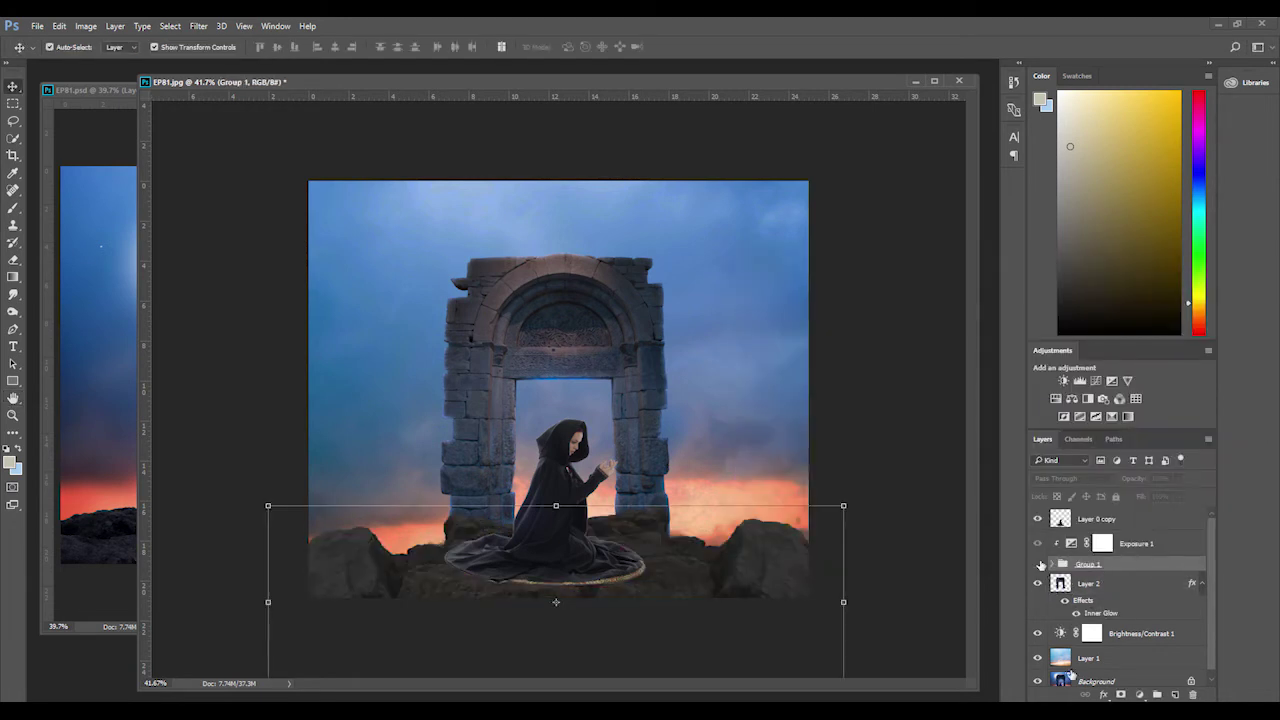
left_click(1104, 694)
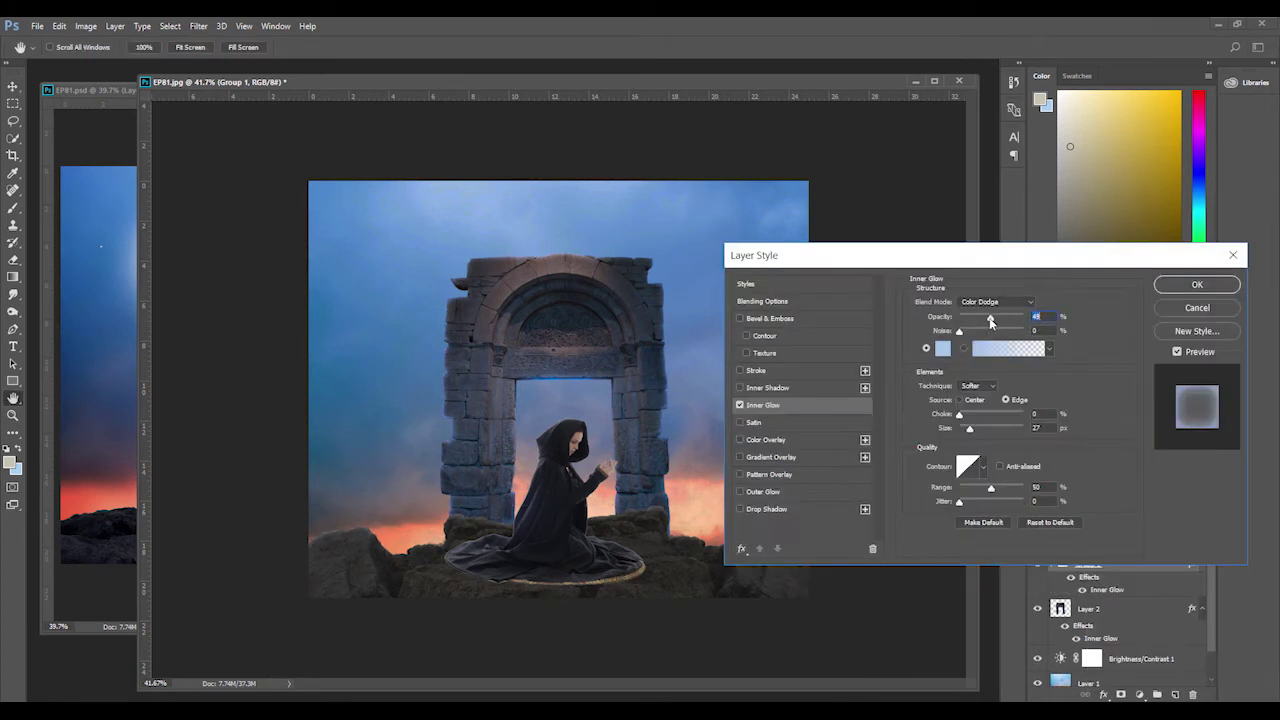
left_click_drag(990, 320, 1000, 320)
left_click_drag(1000, 320, 993, 320)
Step: Apply Group 1's glow and add a new empty Layer 3 beneath Layer 0 copy
key("Return")
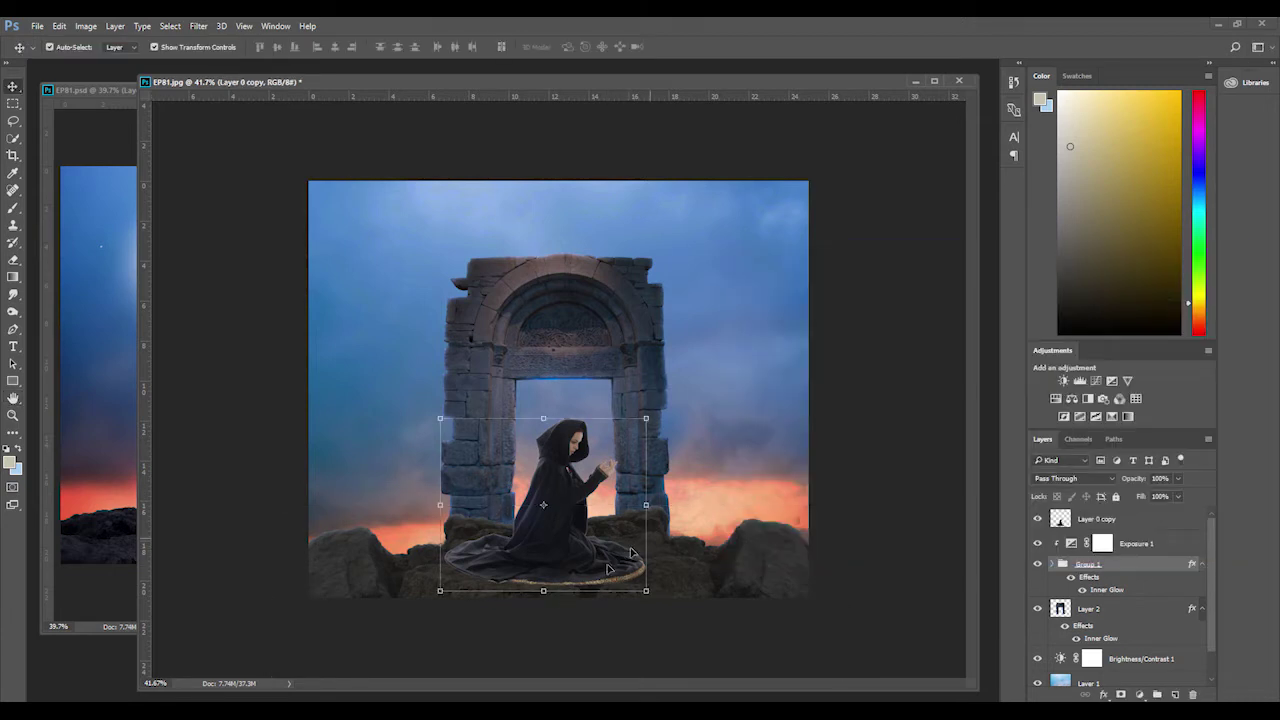
left_click(1106, 519)
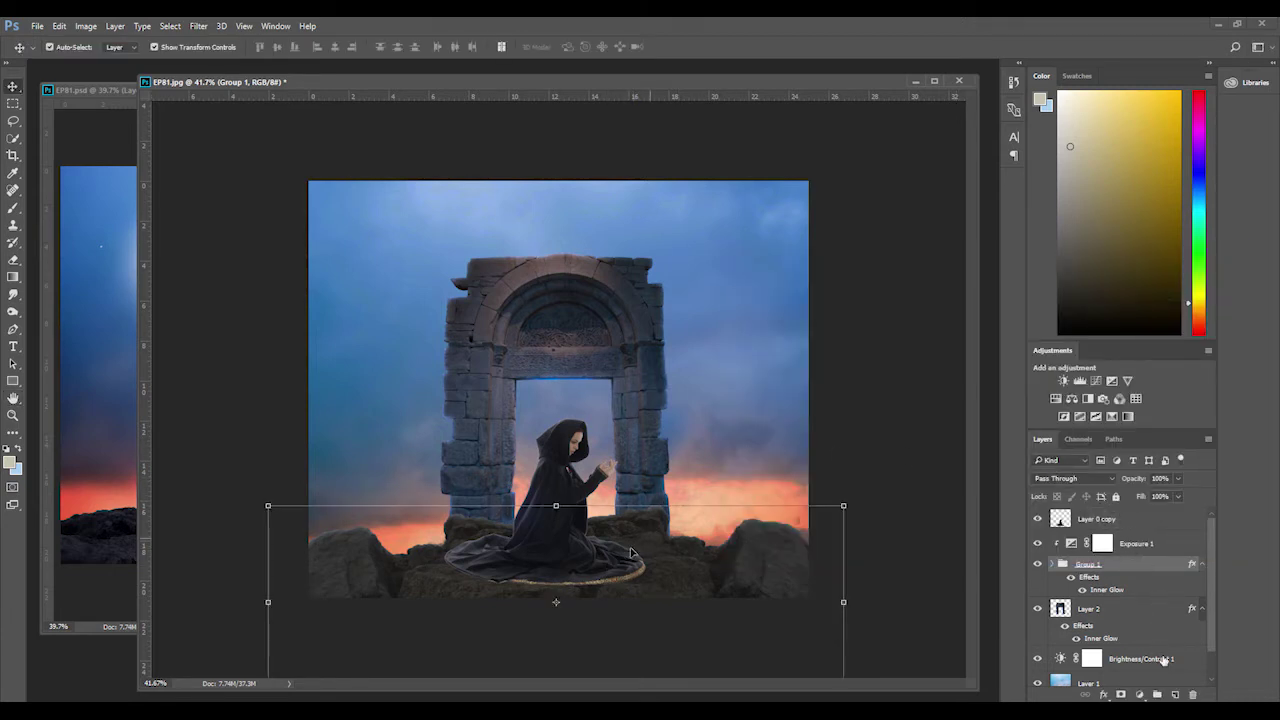
left_click(1176, 694)
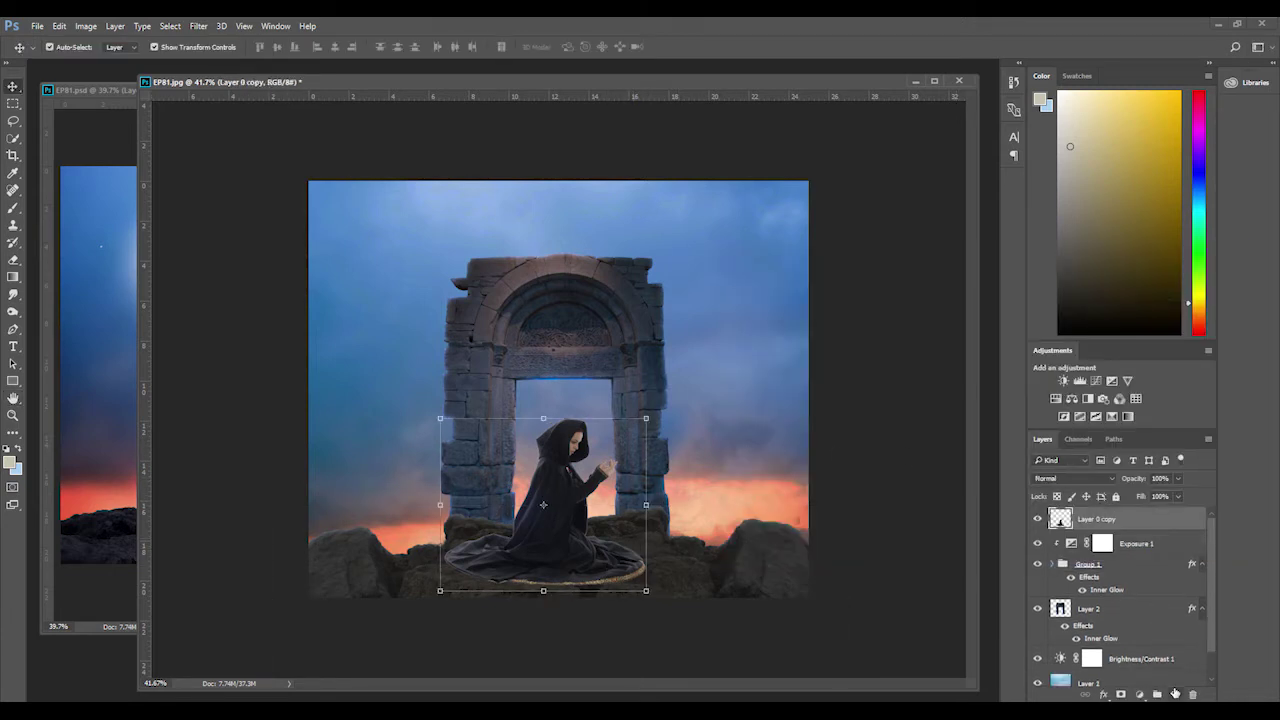
left_click_drag(1080, 528, 1089, 548)
Step: Set the foreground colour to black (#000000) and use a 300 px brush
left_click(10, 460)
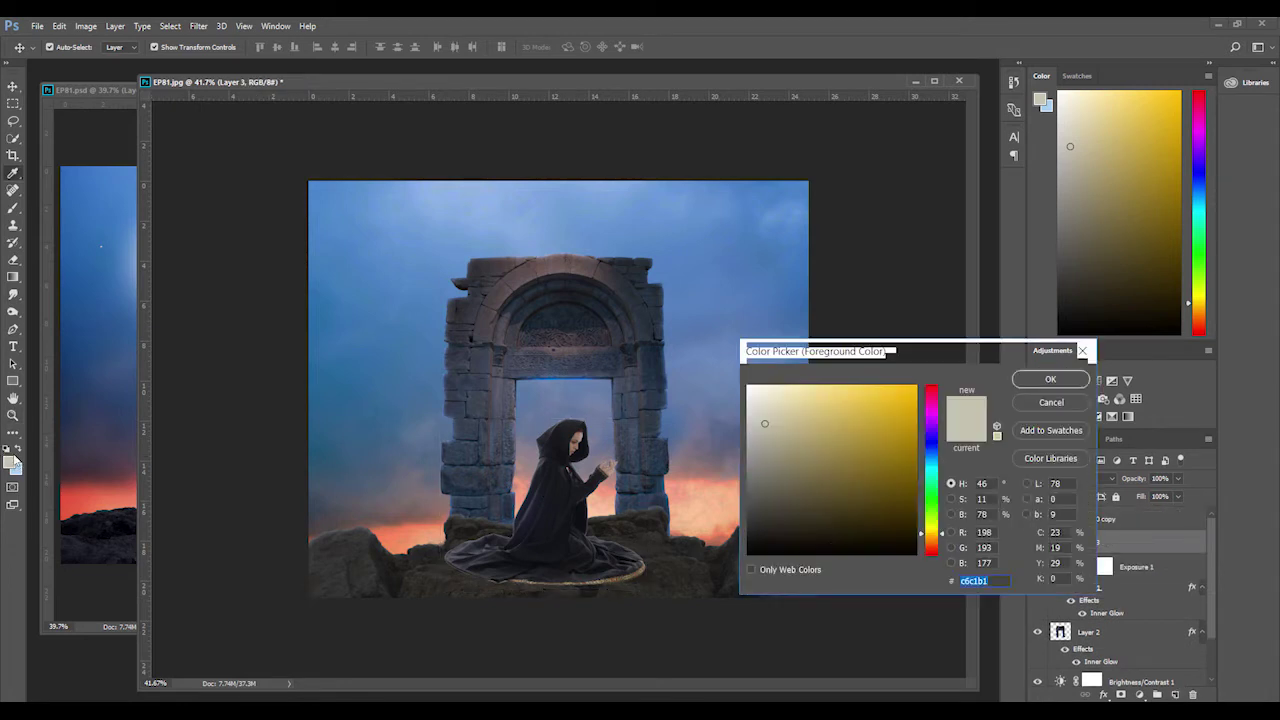
type("000000")
left_click(1050, 380)
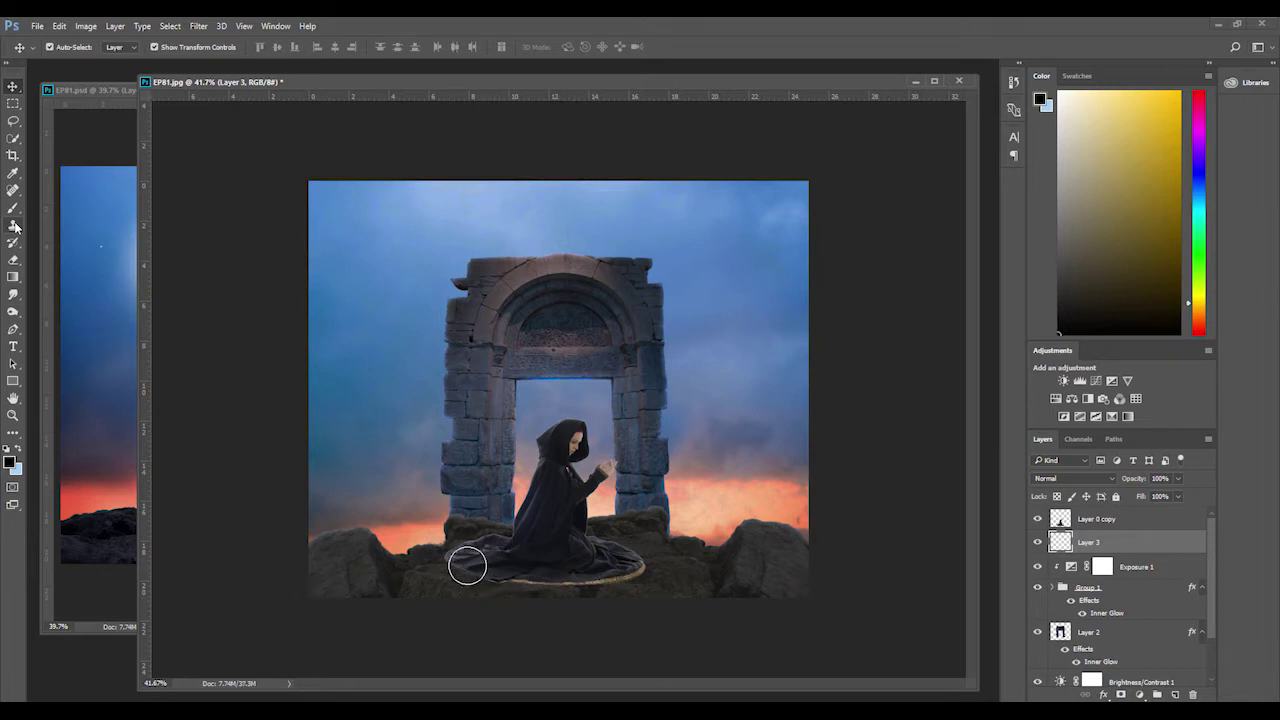
key("b")
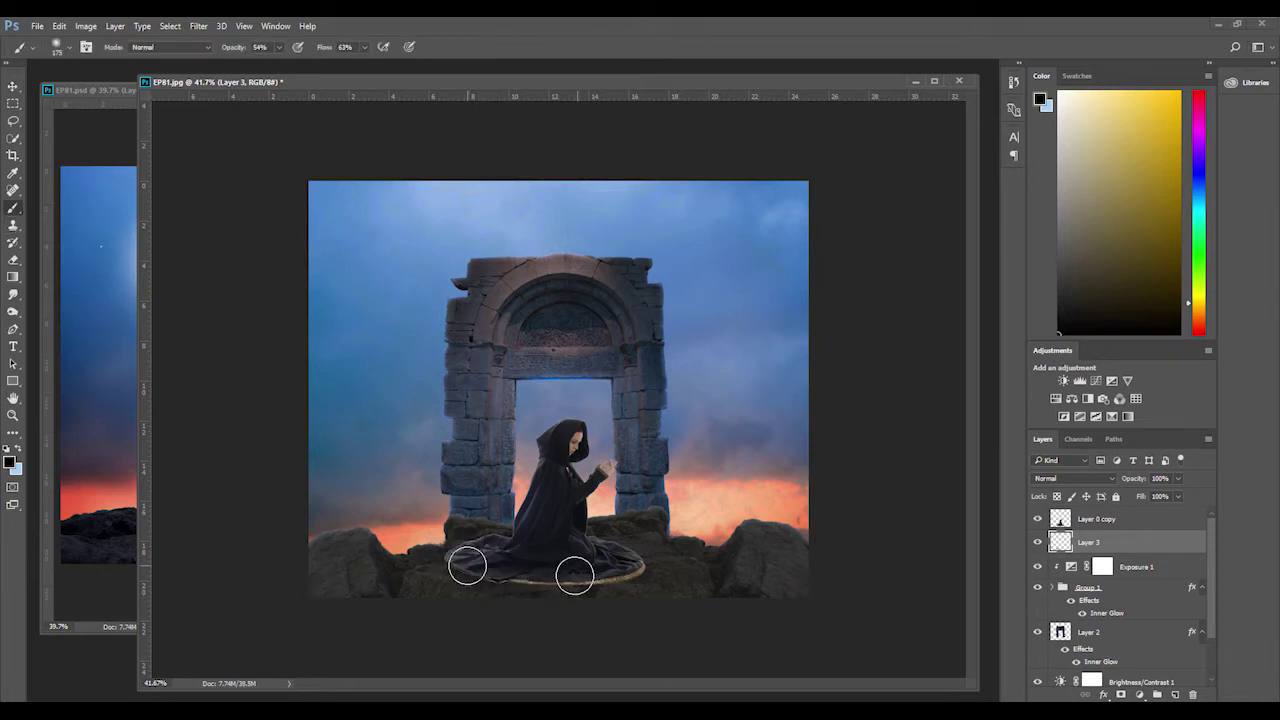
key("bracketright")
key("bracketright")
key("bracketright")
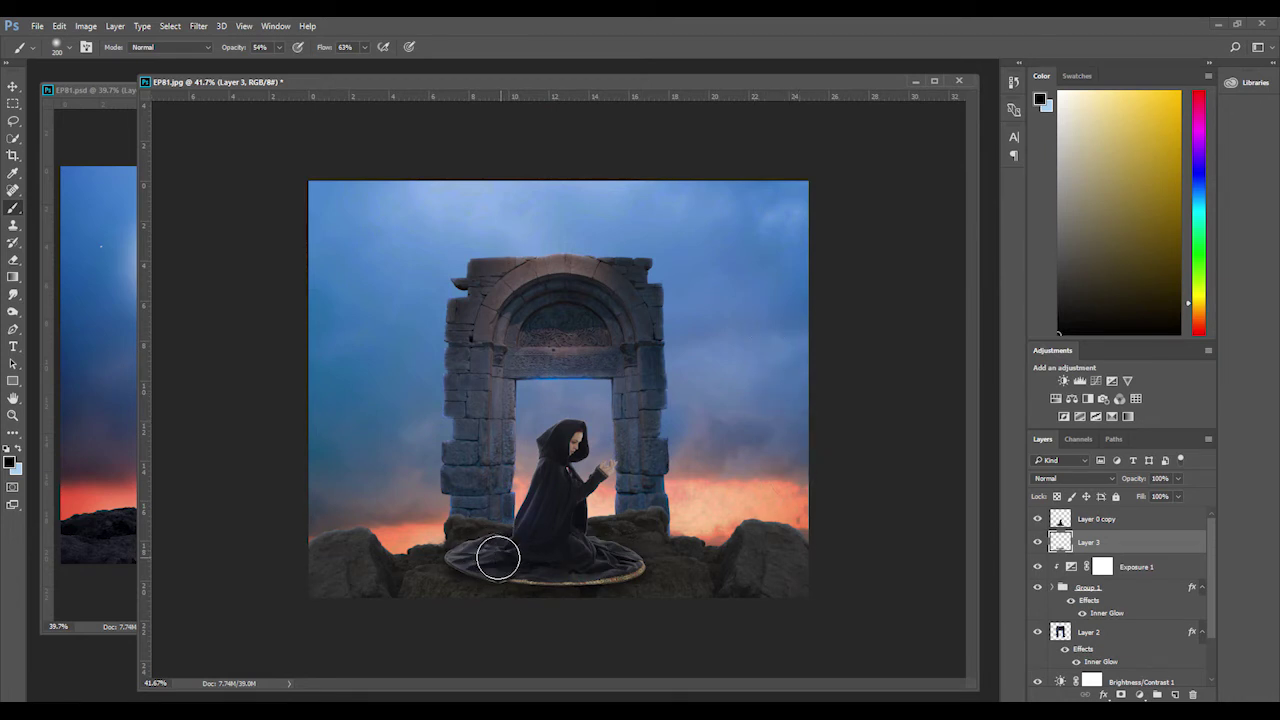
Step: Add a Brightness/Contrast adjustment layer with Brightness -60 and Contrast 29
left_click(1114, 519)
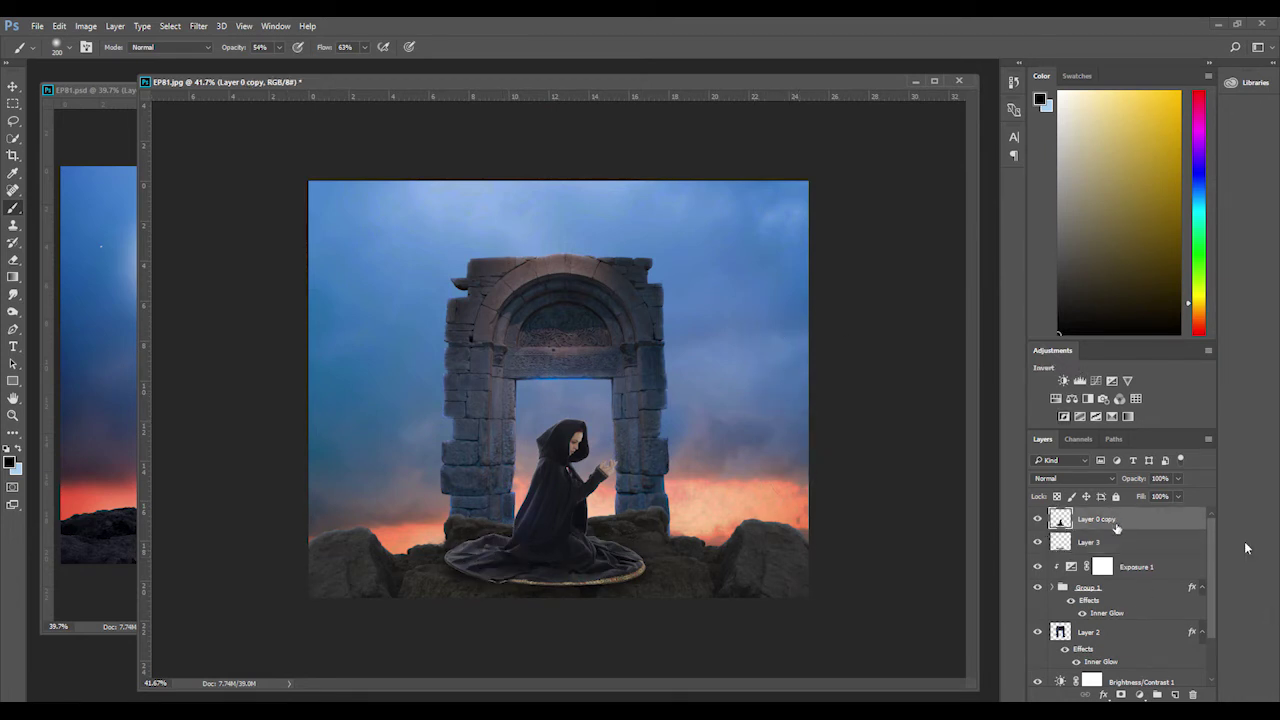
left_click(1139, 694)
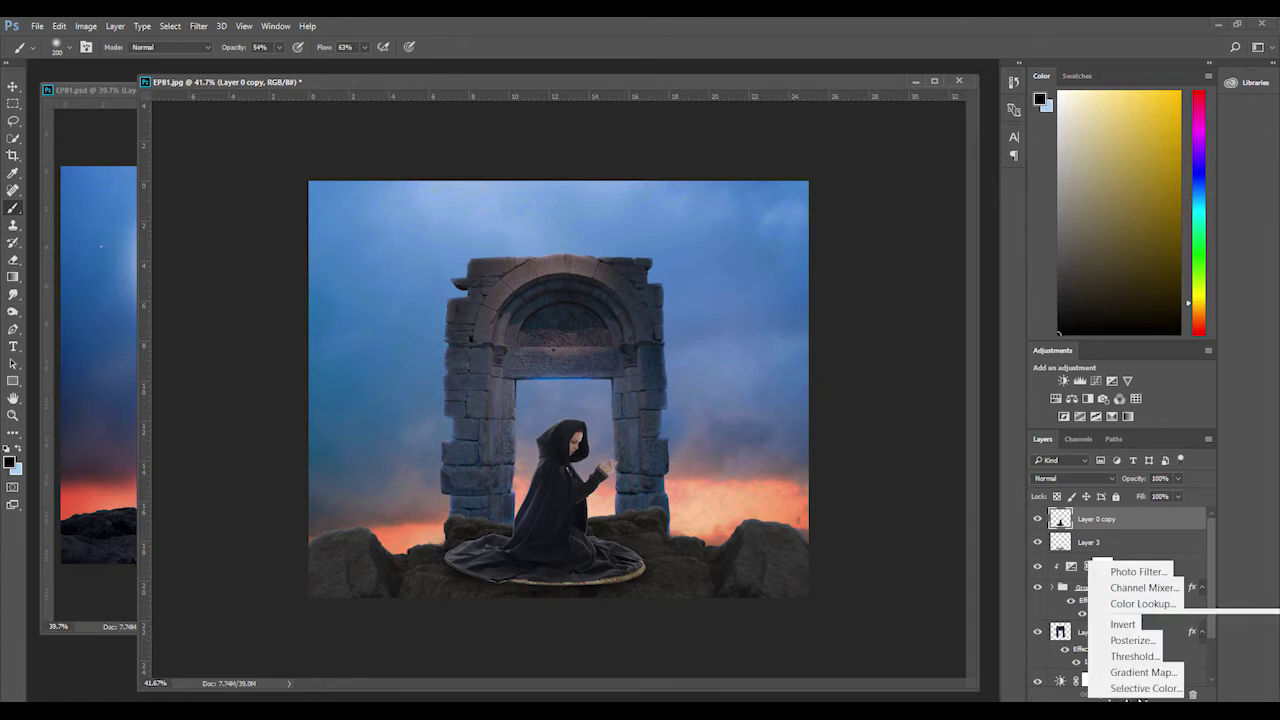
key("Escape")
left_click(1139, 694)
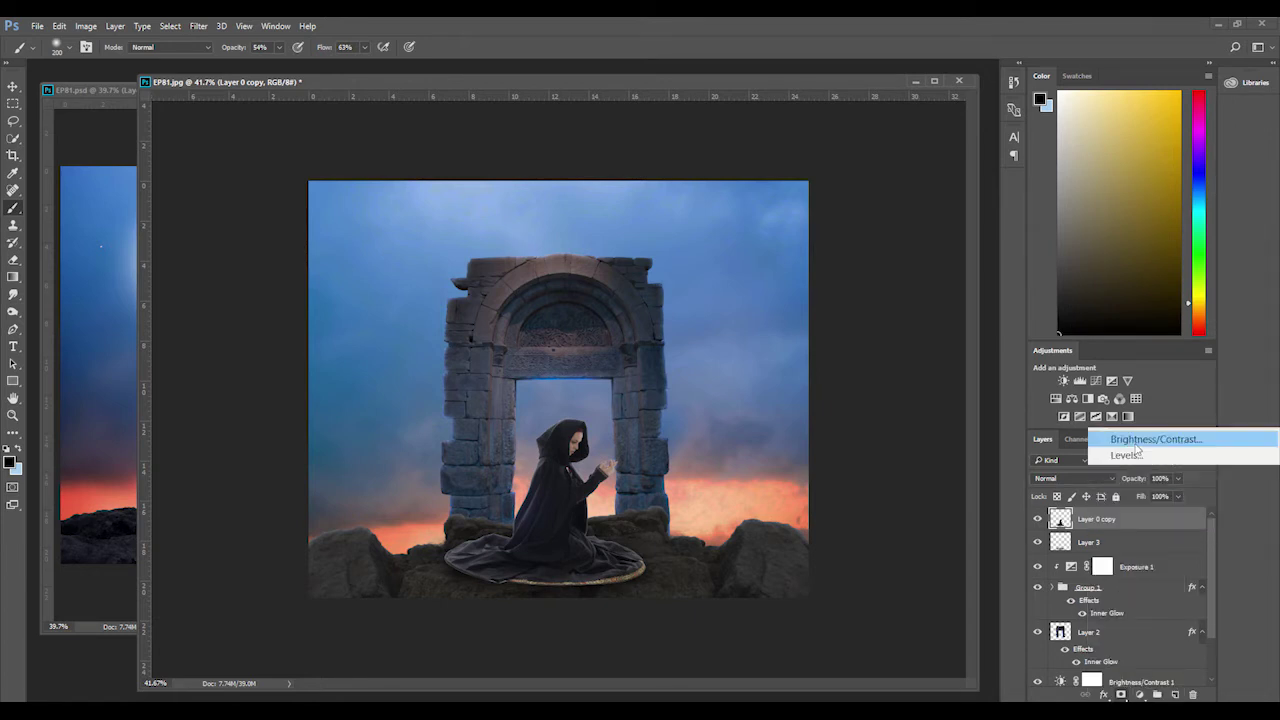
key("Escape")
left_click(1063, 381)
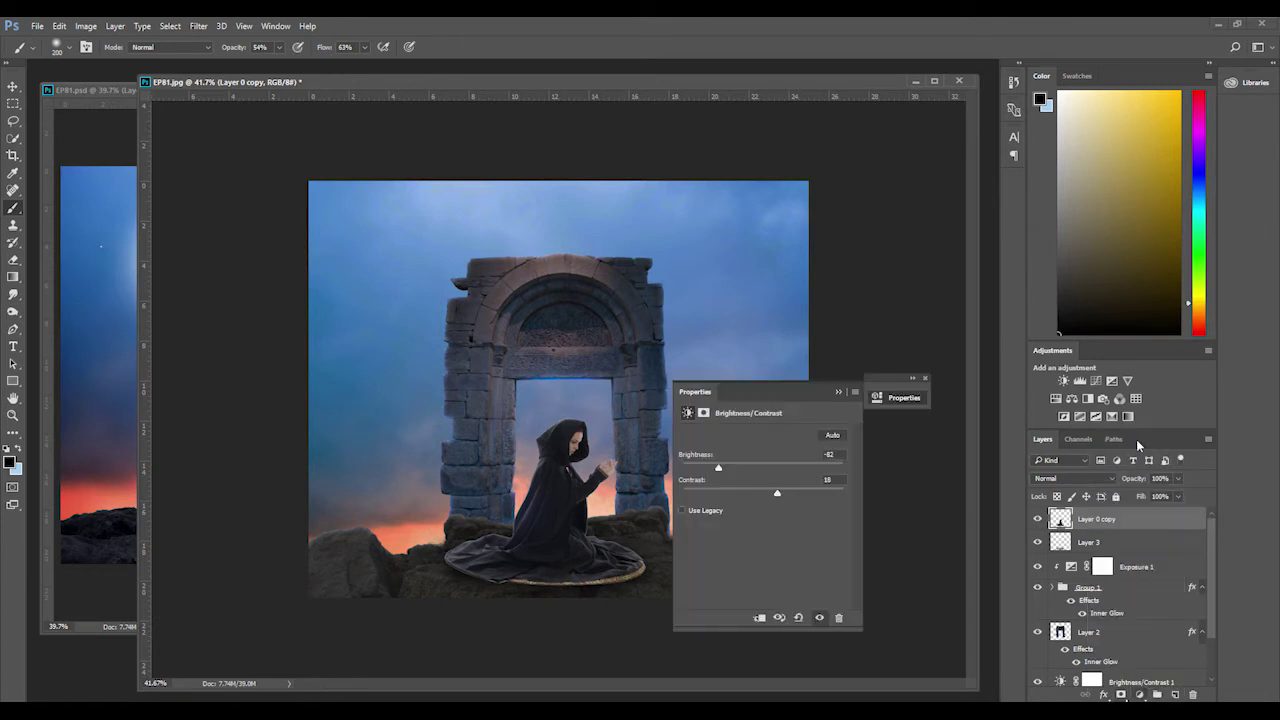
mouse_move(762, 468)
left_mouse_down()
mouse_move(737, 464)
mouse_move(747, 467)
left_mouse_up()
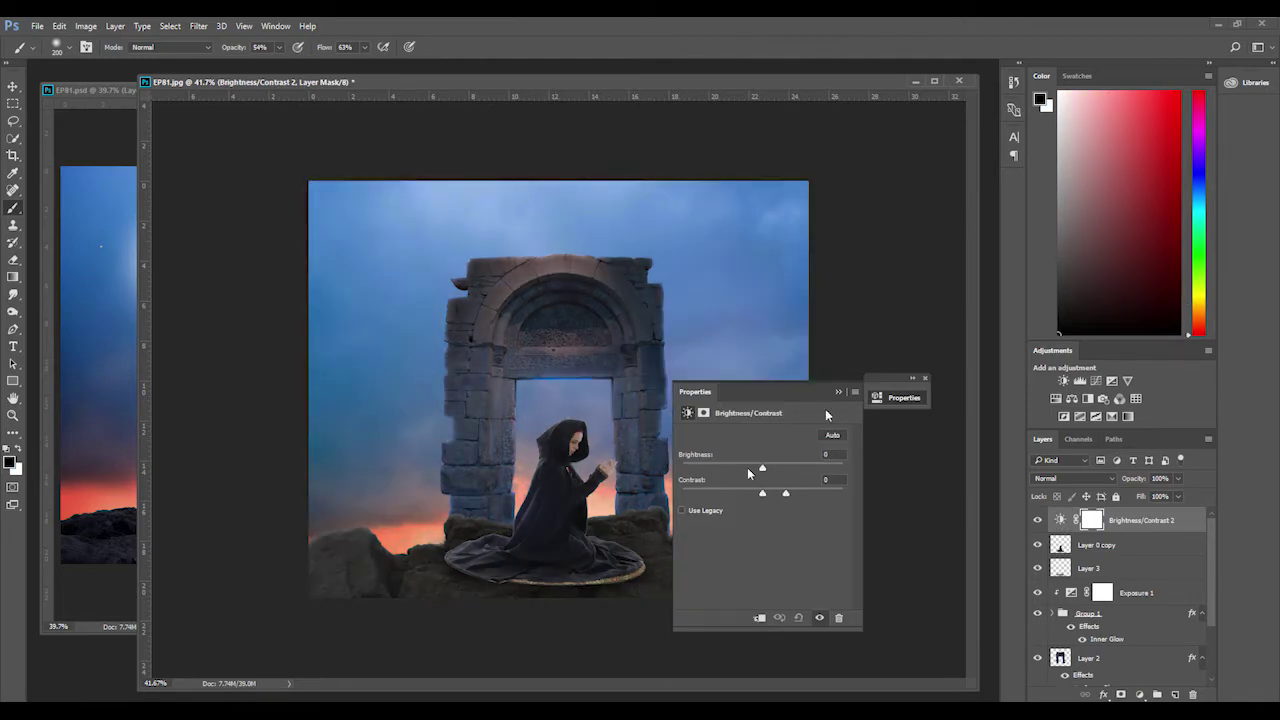
left_click(832, 435)
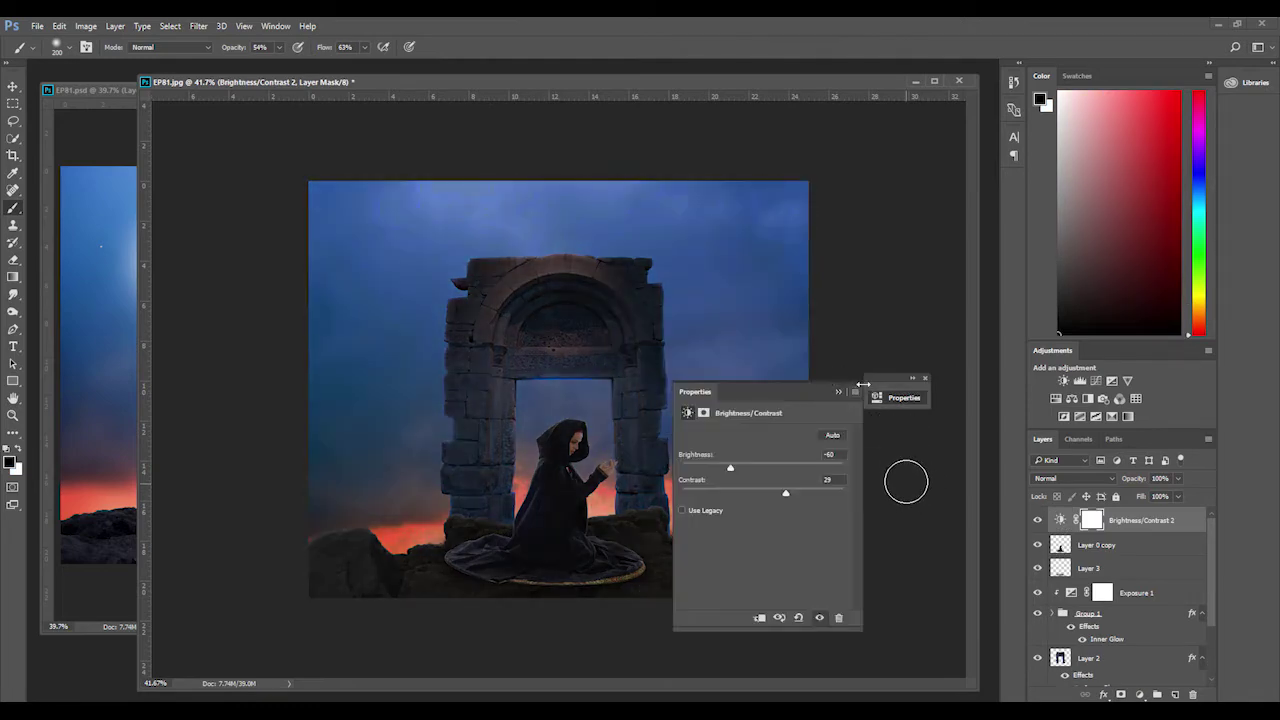
left_click(898, 397)
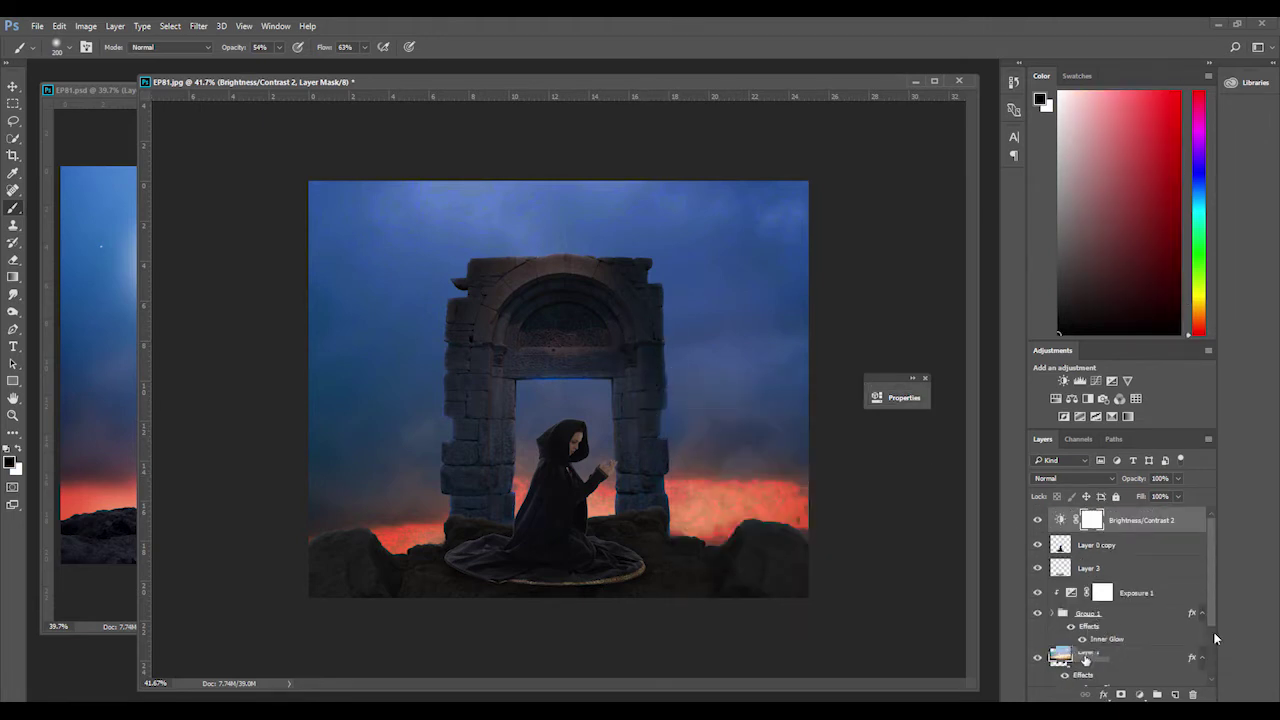
Step: Blur the sky with an 8.8-pixel Gaussian Blur, then open the full-moon photo from the EP81 folder
key("alt+t")
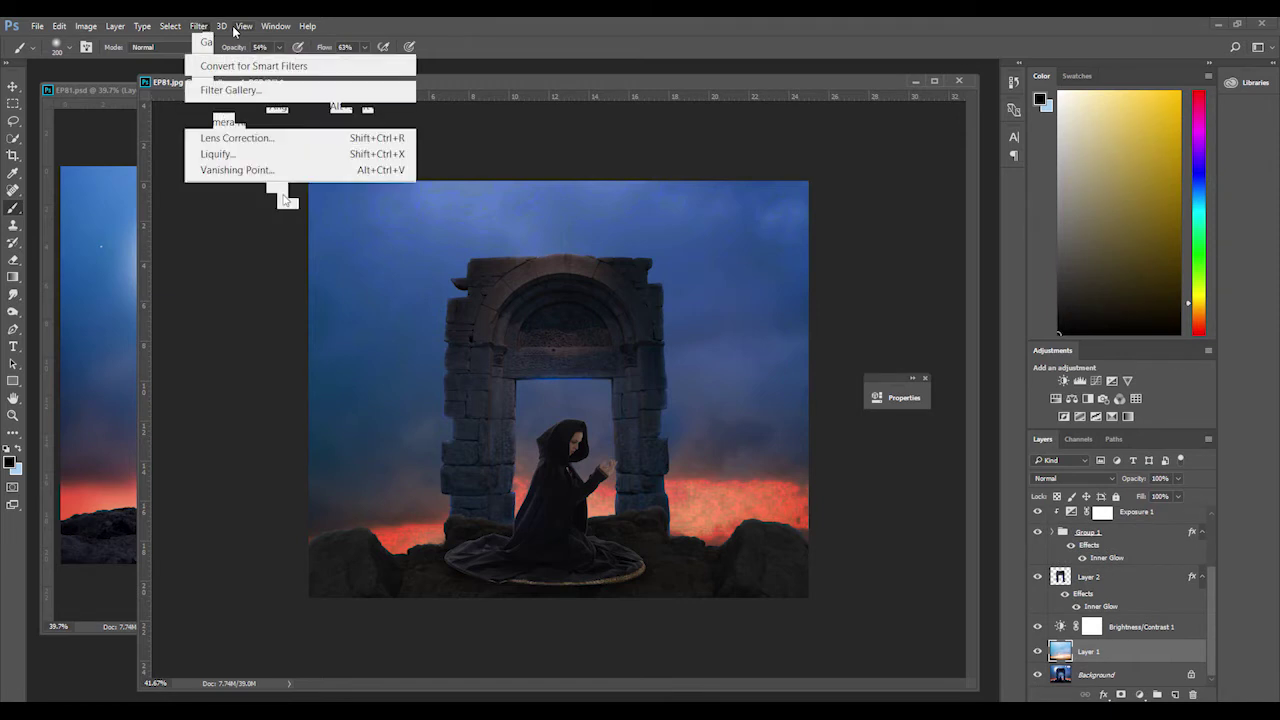
type("gaussian")
key("Return")
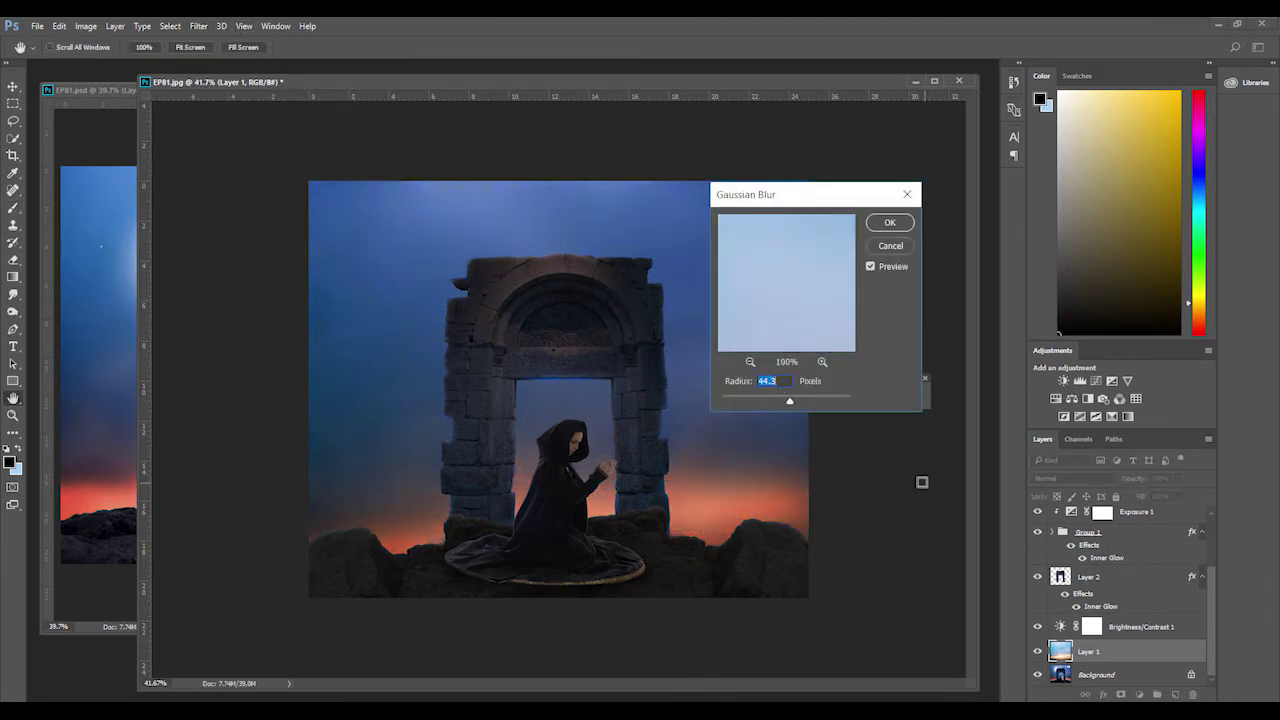
left_click_drag(789, 401, 768, 401)
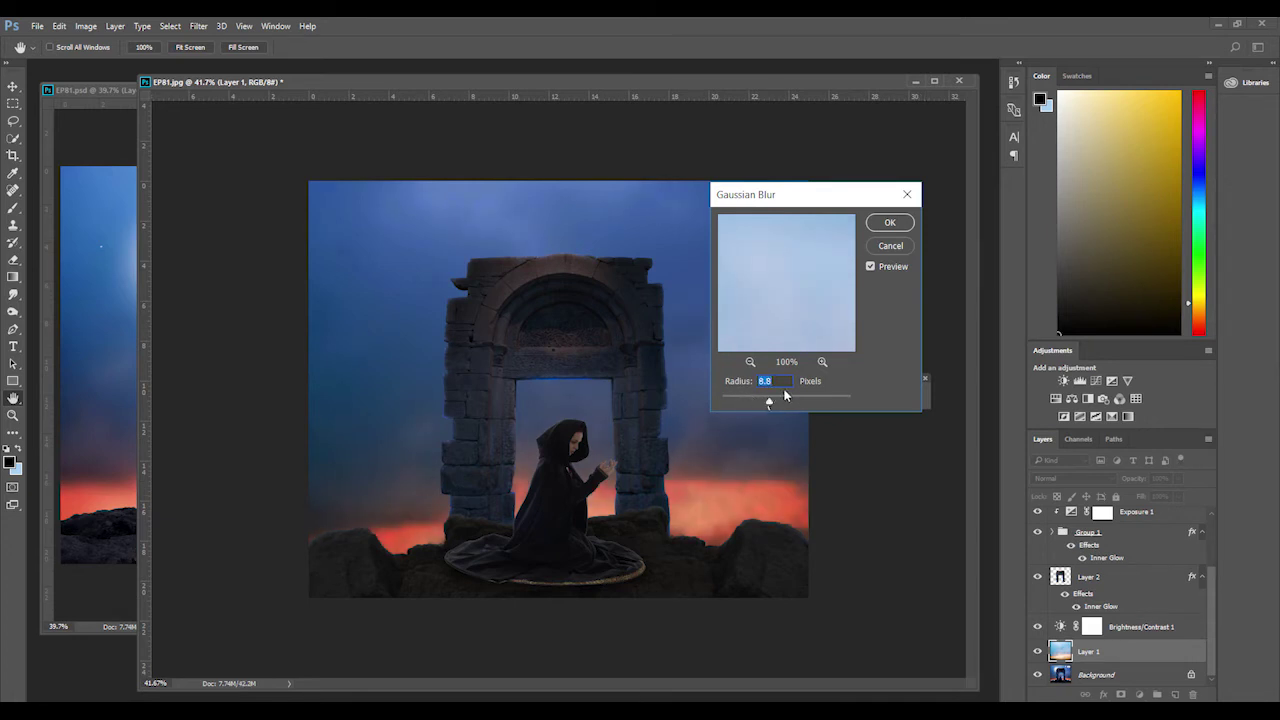
left_click(889, 222)
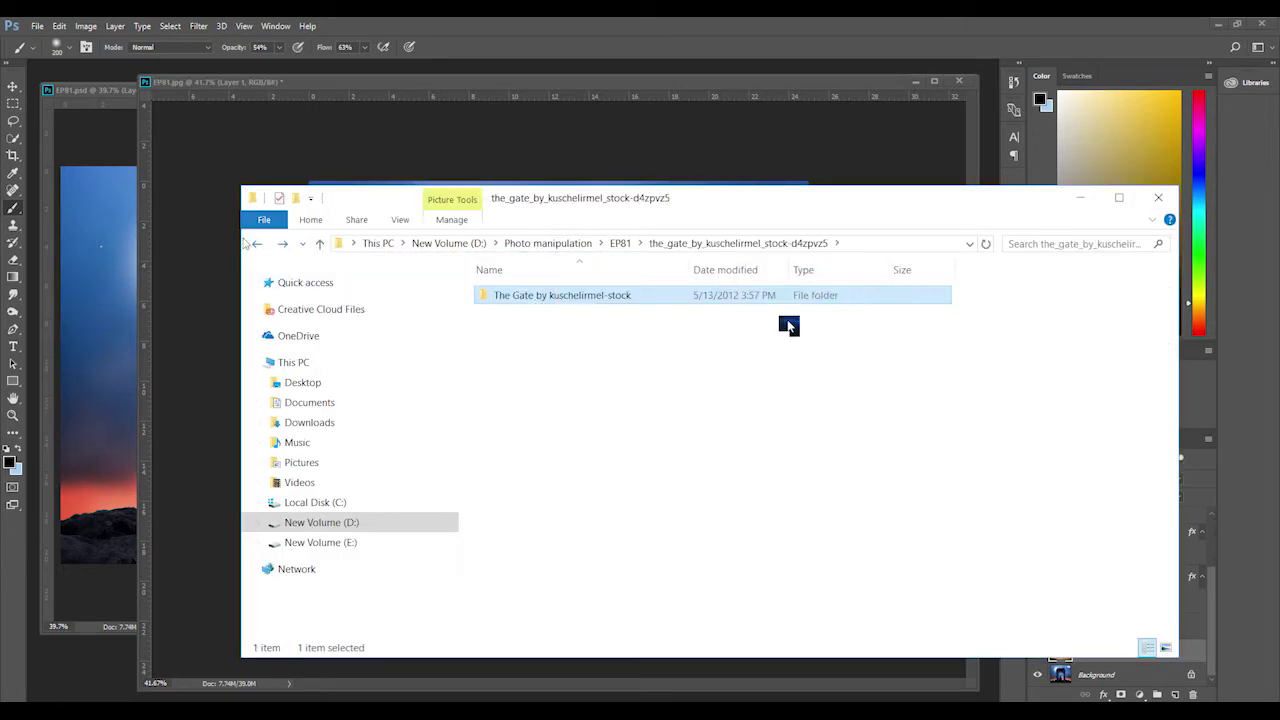
key("BackSpace")
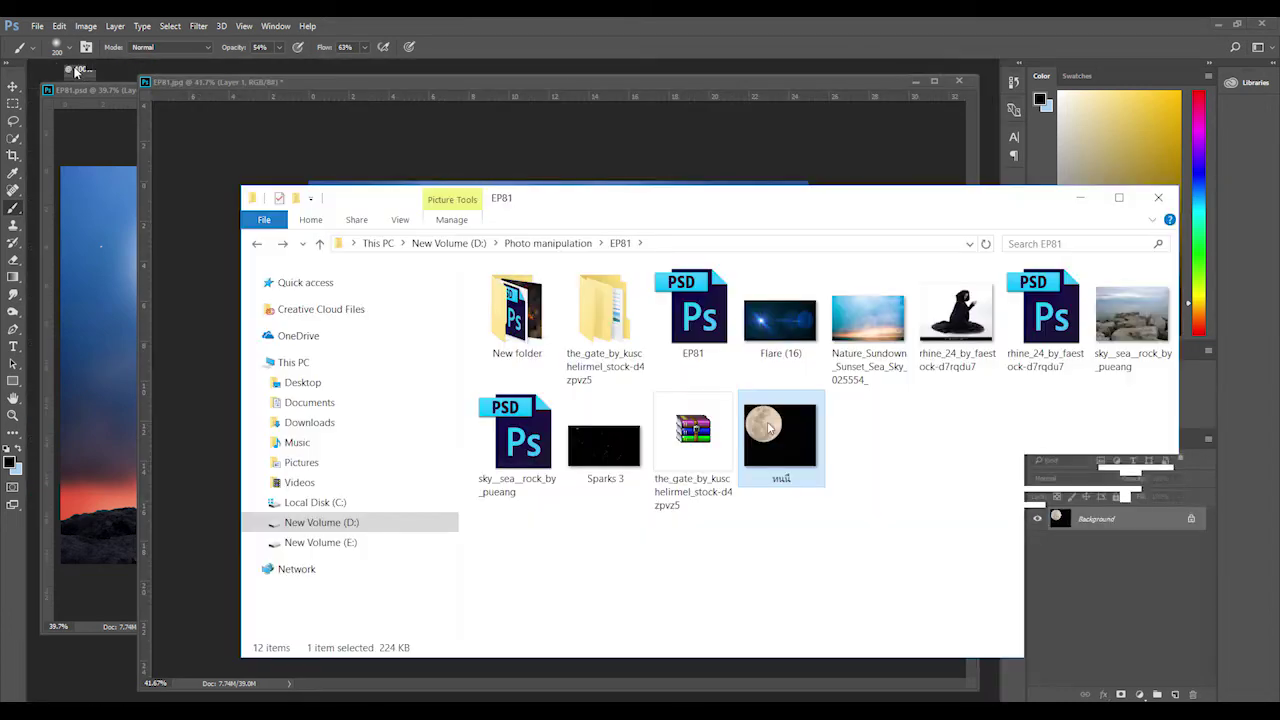
double_click(768, 425)
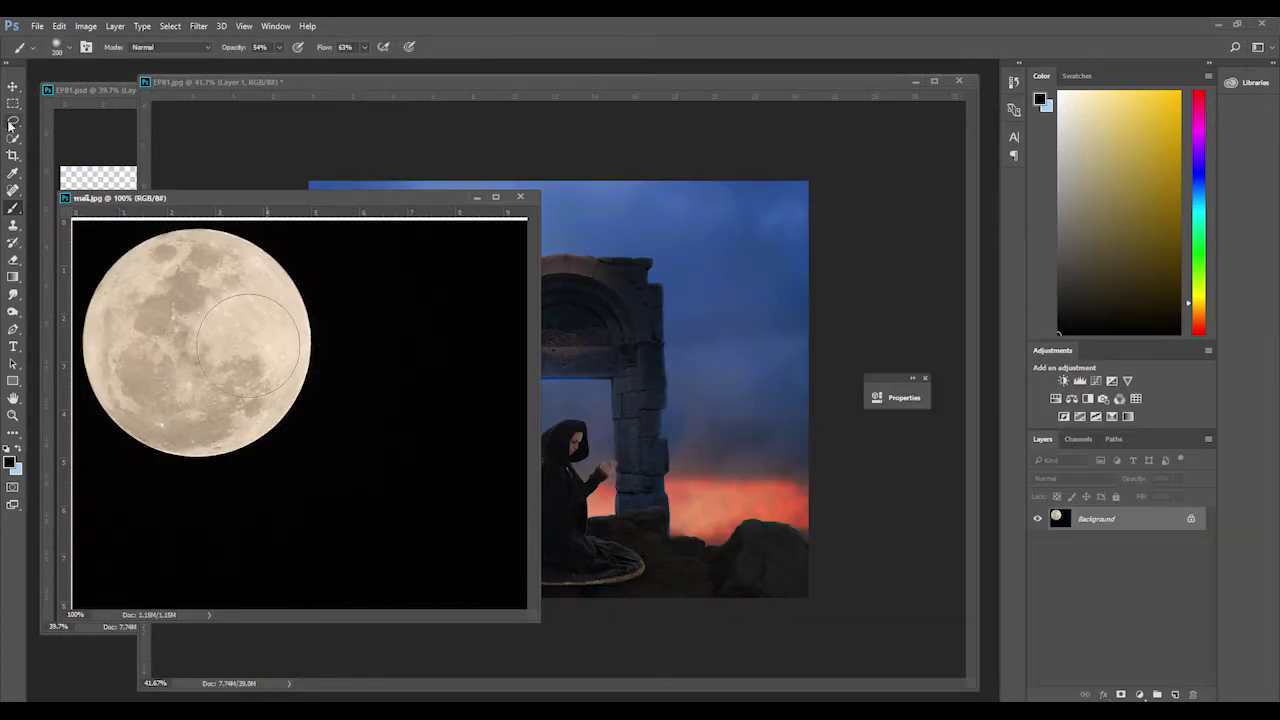
Step: Lasso the moon, copy it to its own layer and drag it into EP81
left_click(14, 121)
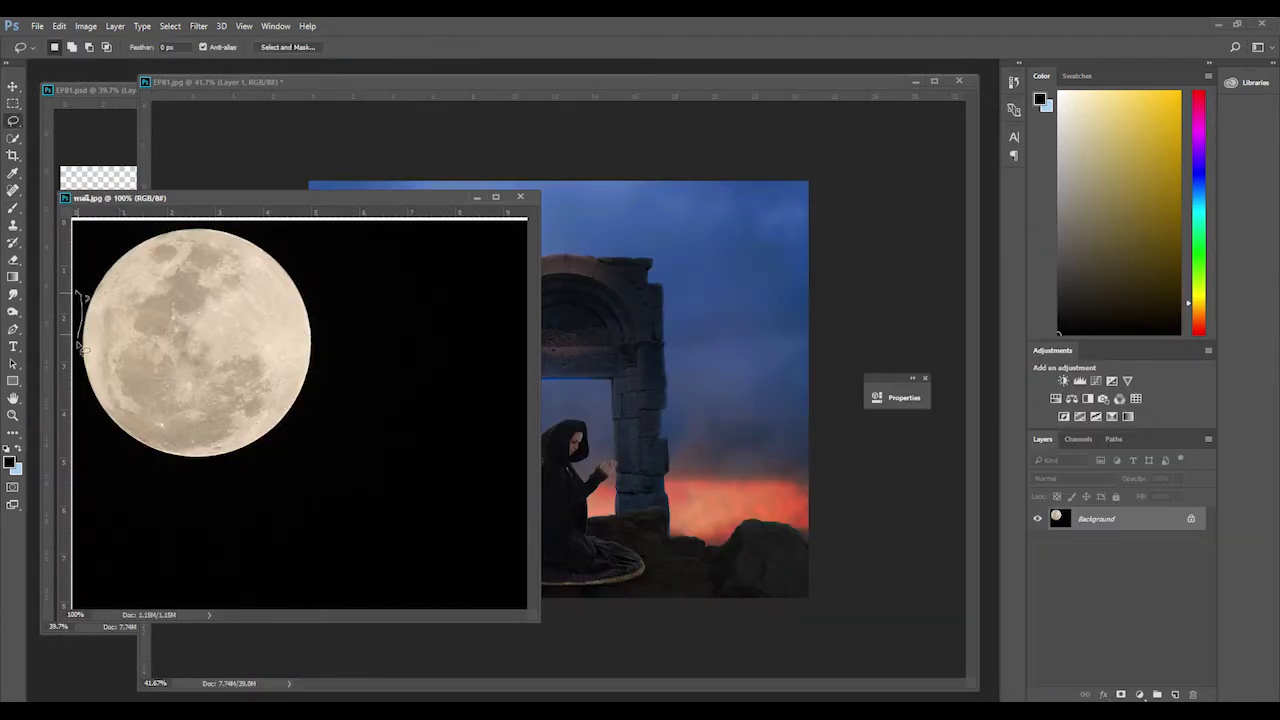
left_click_drag(100, 432, 355, 444)
left_click_drag(302, 247, 241, 230)
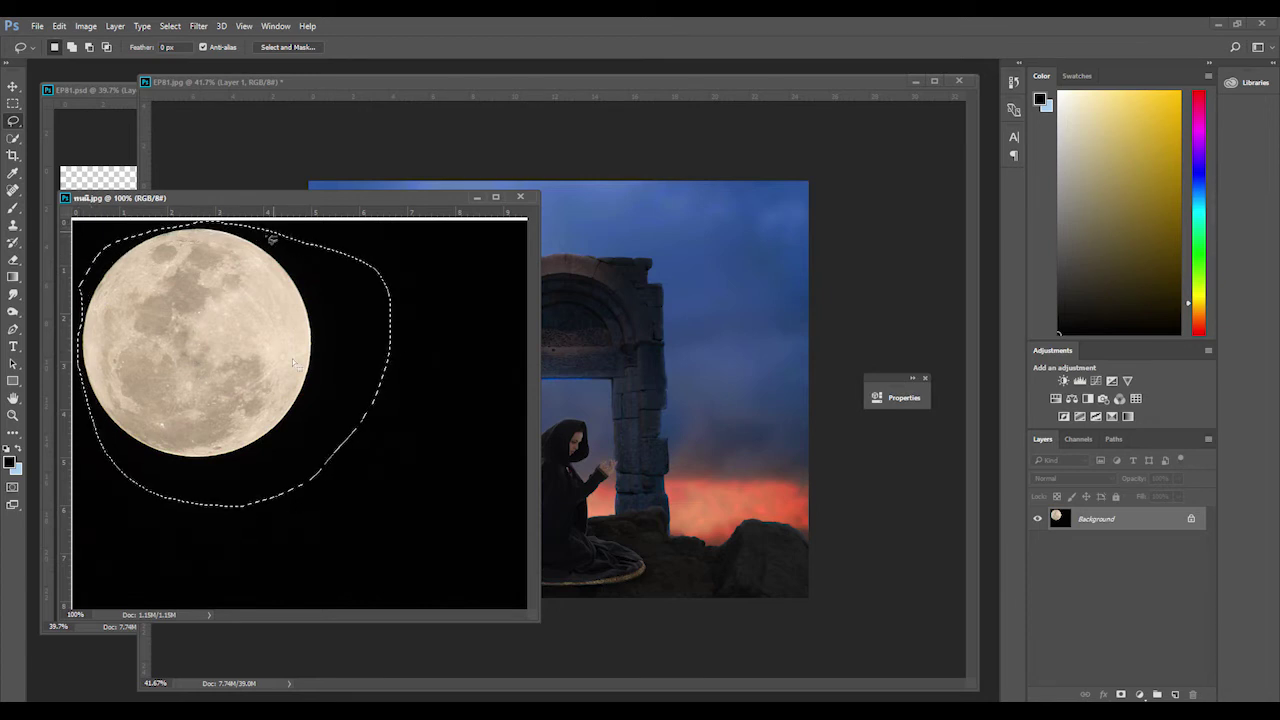
key("ctrl+j")
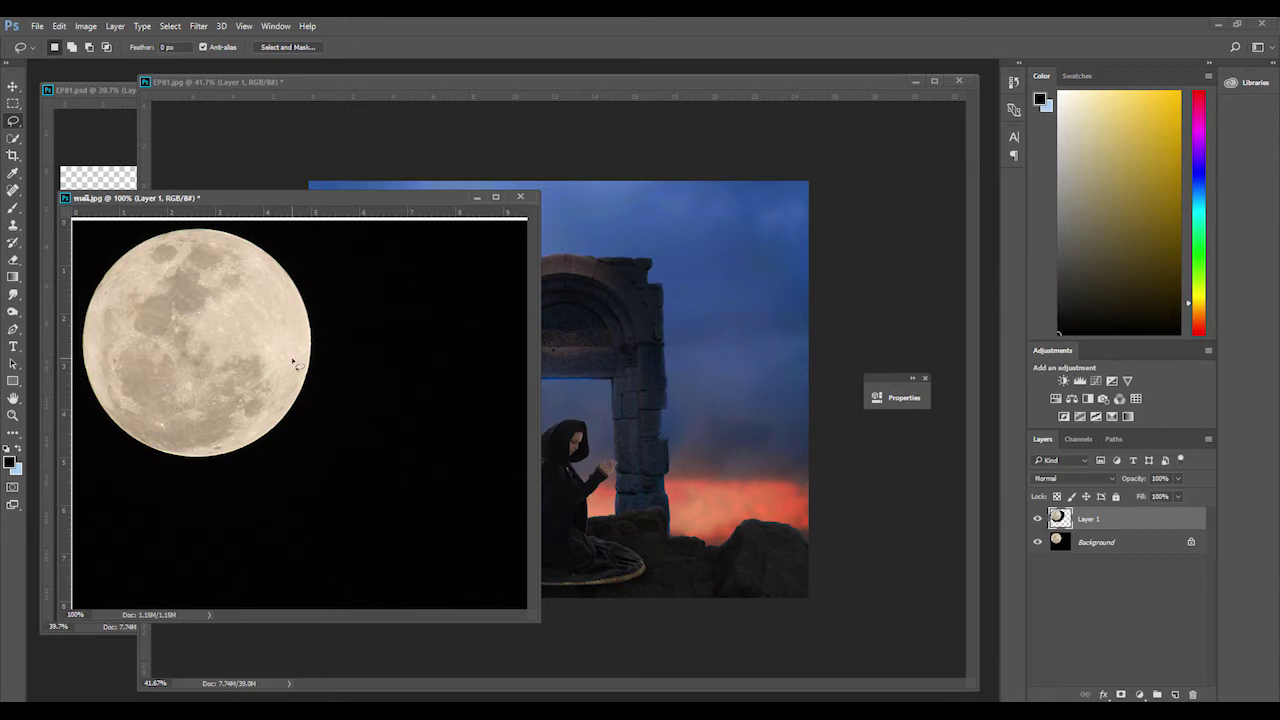
left_click_drag(1110, 521, 655, 303)
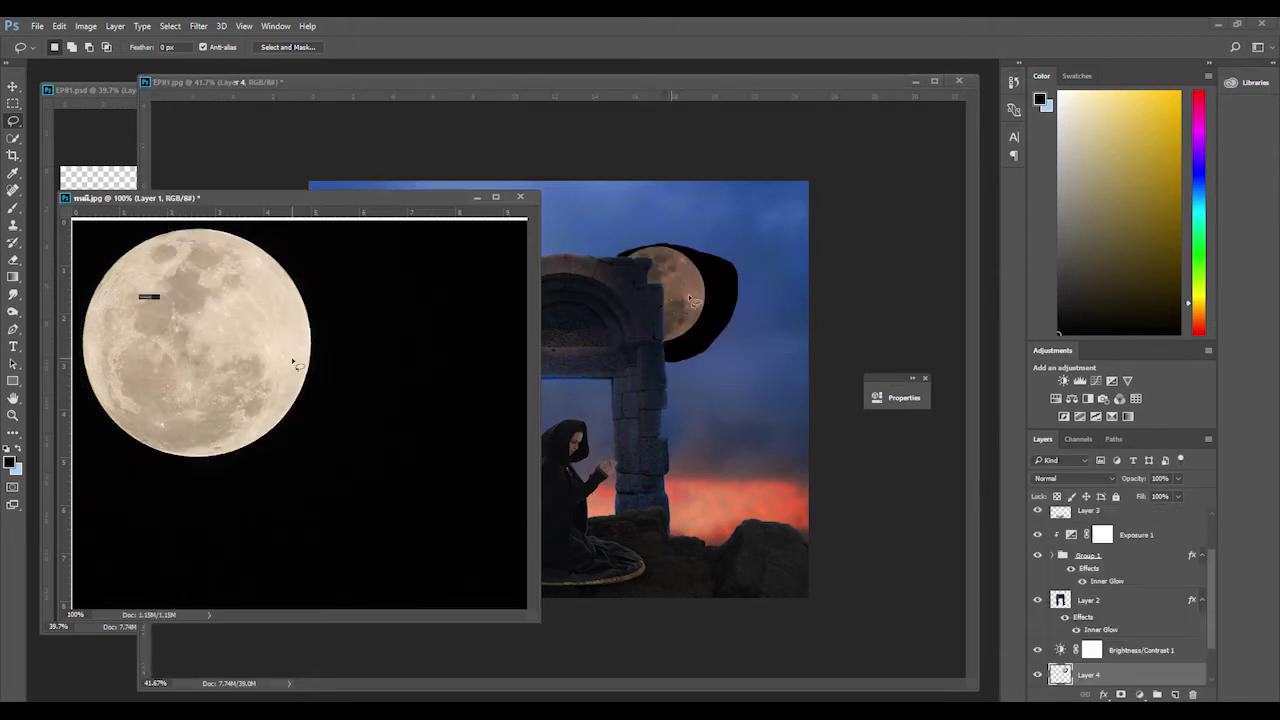
Step: Set the moon layer to Screen and move it left of the arch top
left_click(1094, 478)
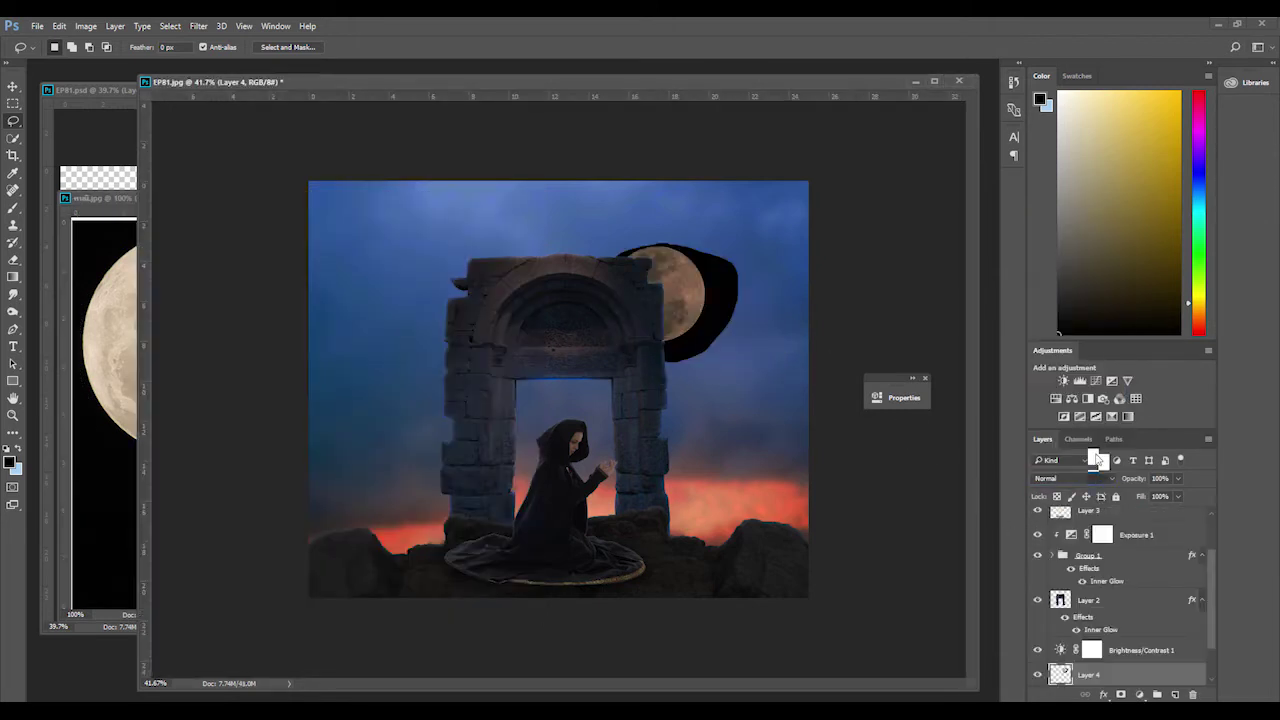
left_click(1072, 300)
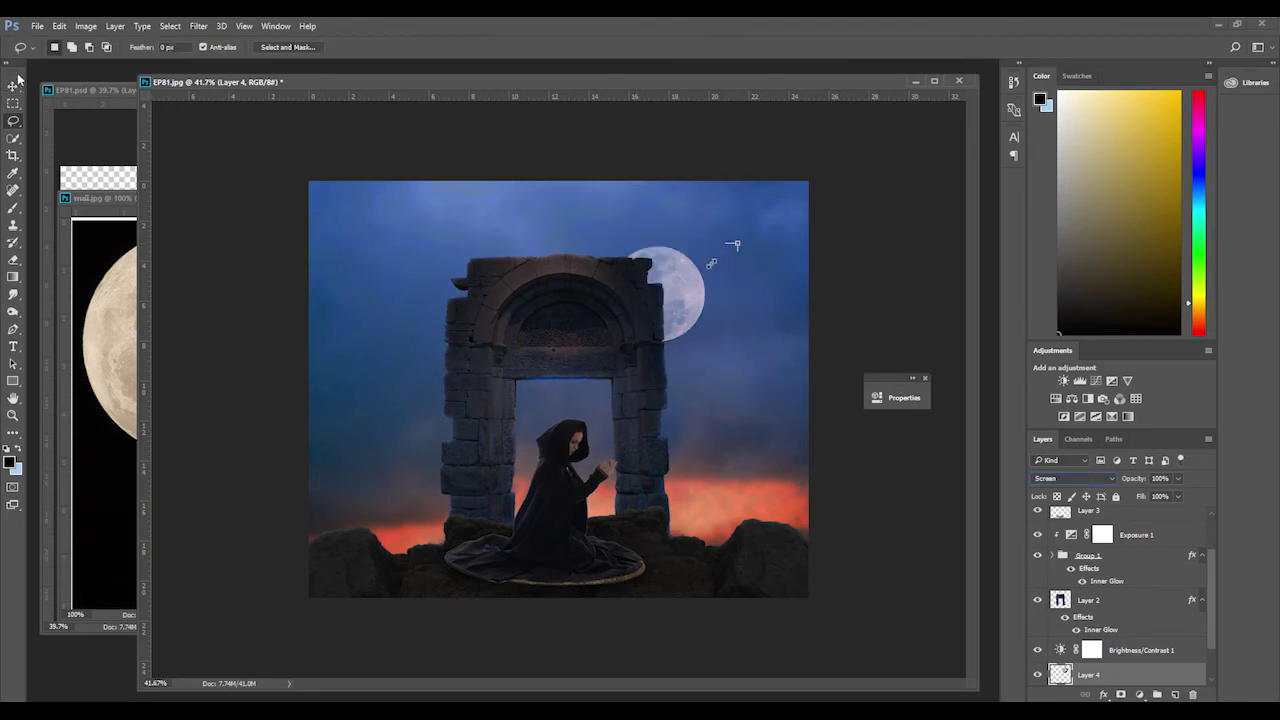
key("ctrl+t")
left_click_drag(731, 266, 480, 248)
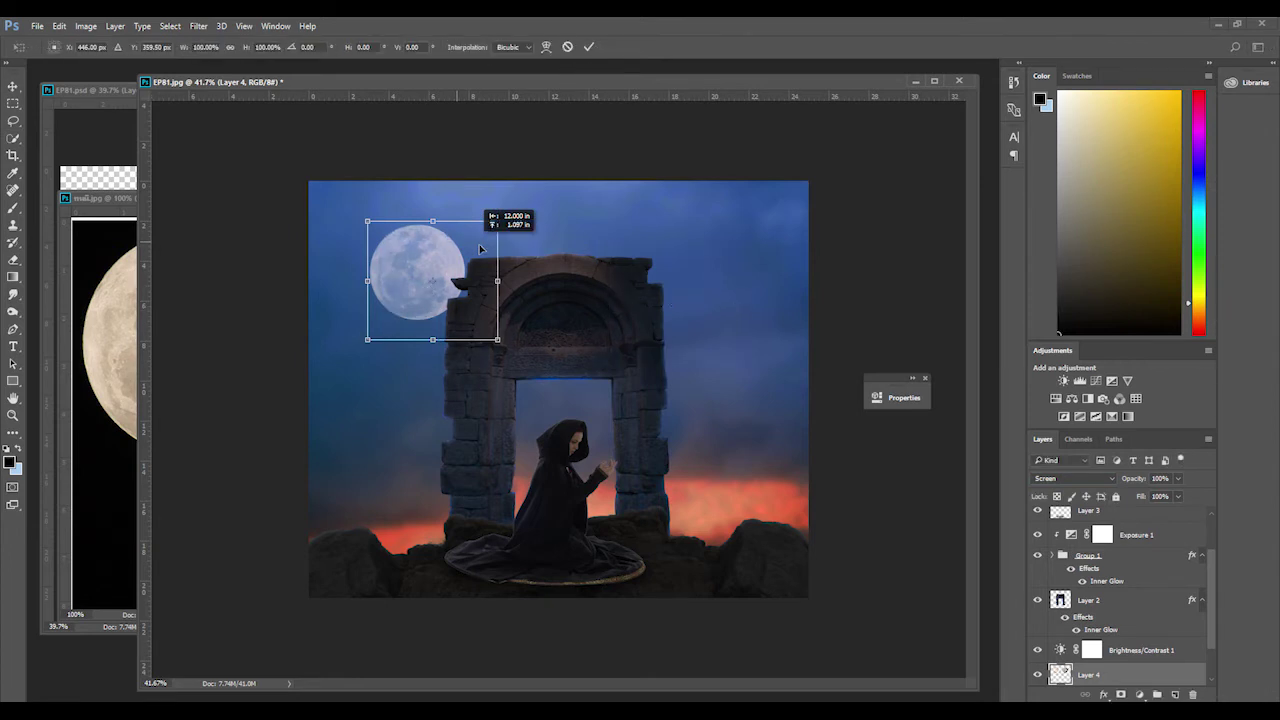
Step: Duplicate the moon layer and blur the copy with an 8.8 px Gaussian Blur
key("Return")
left_click_drag(412, 274, 432, 290)
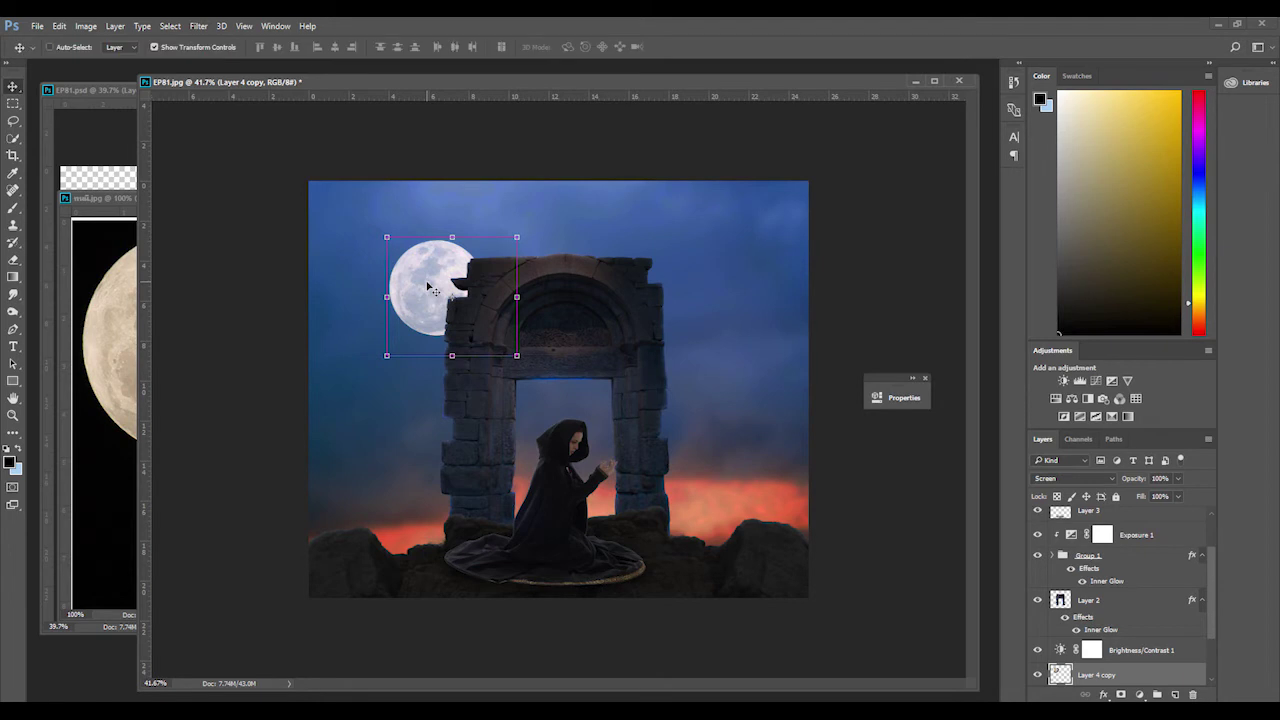
left_click_drag(516, 237, 527, 228)
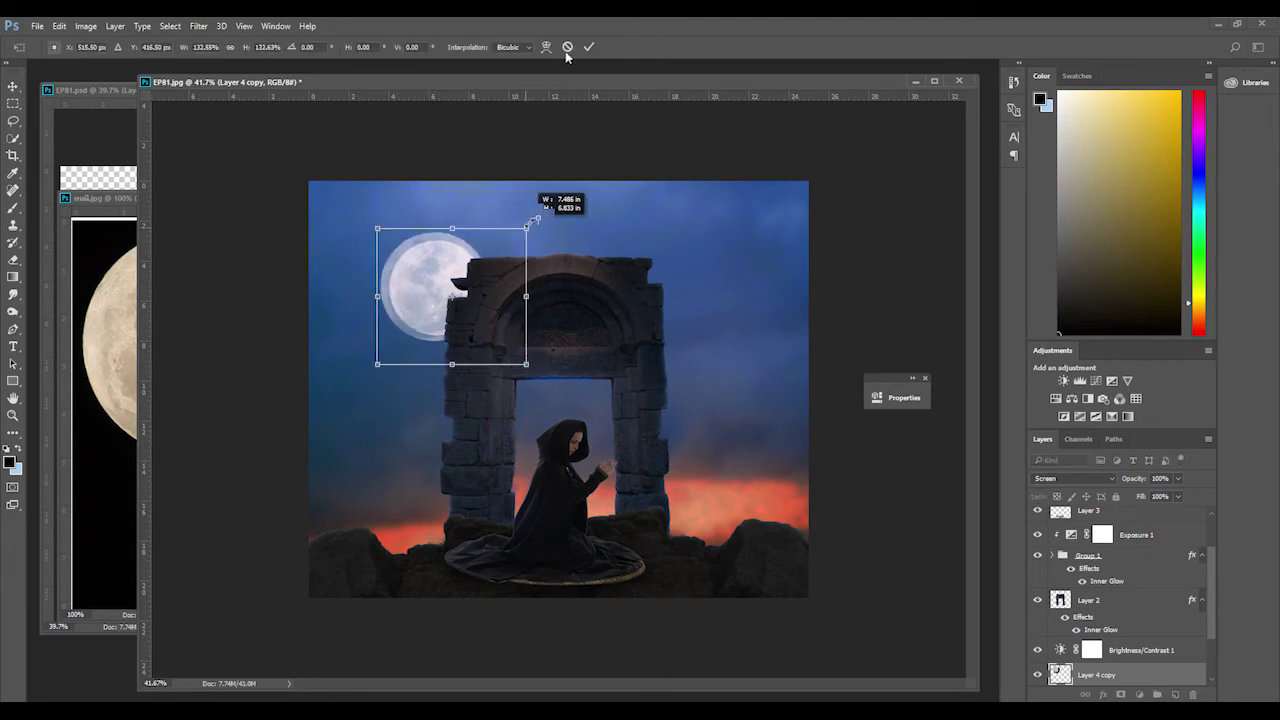
left_click(567, 47)
left_click(198, 25)
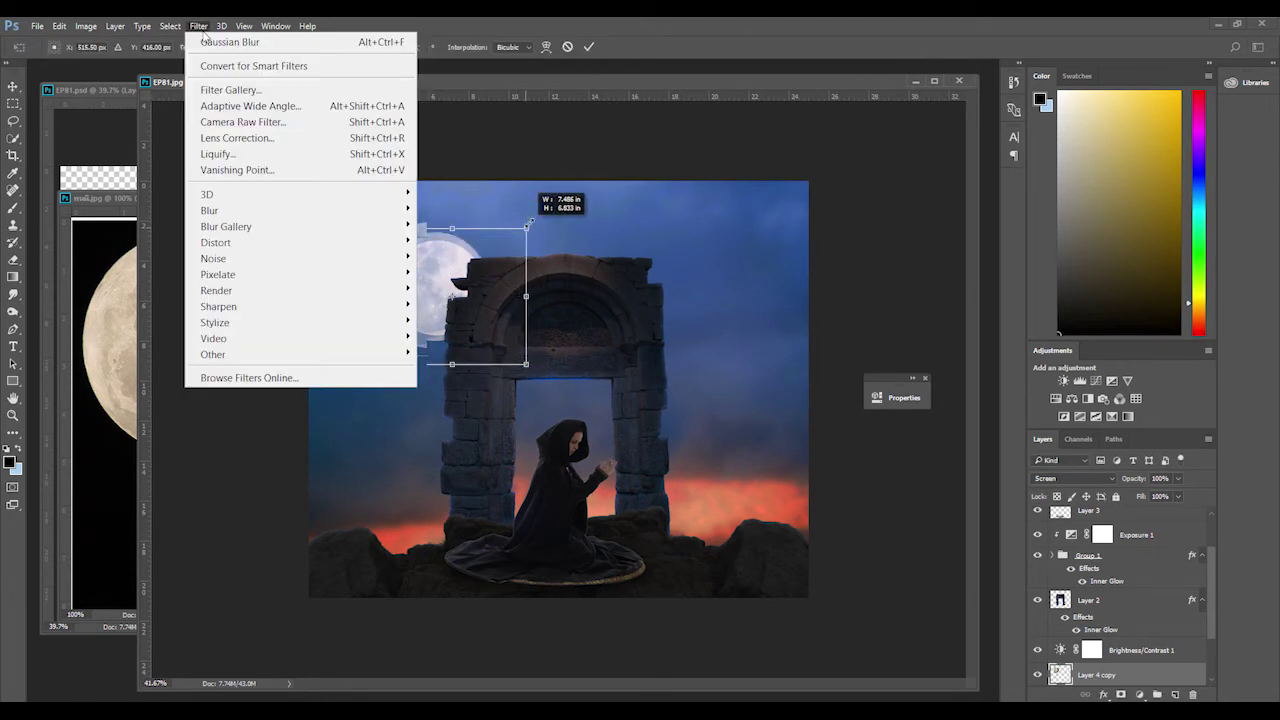
mouse_move(209, 210)
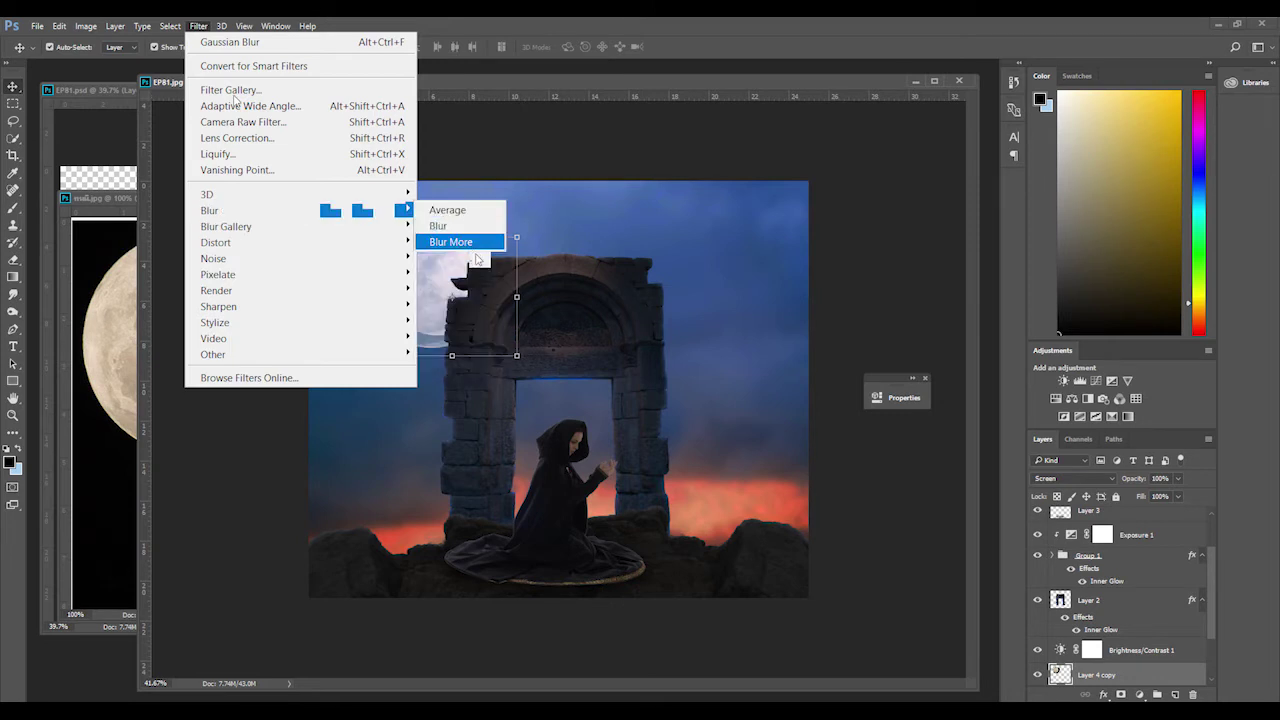
left_click(455, 274)
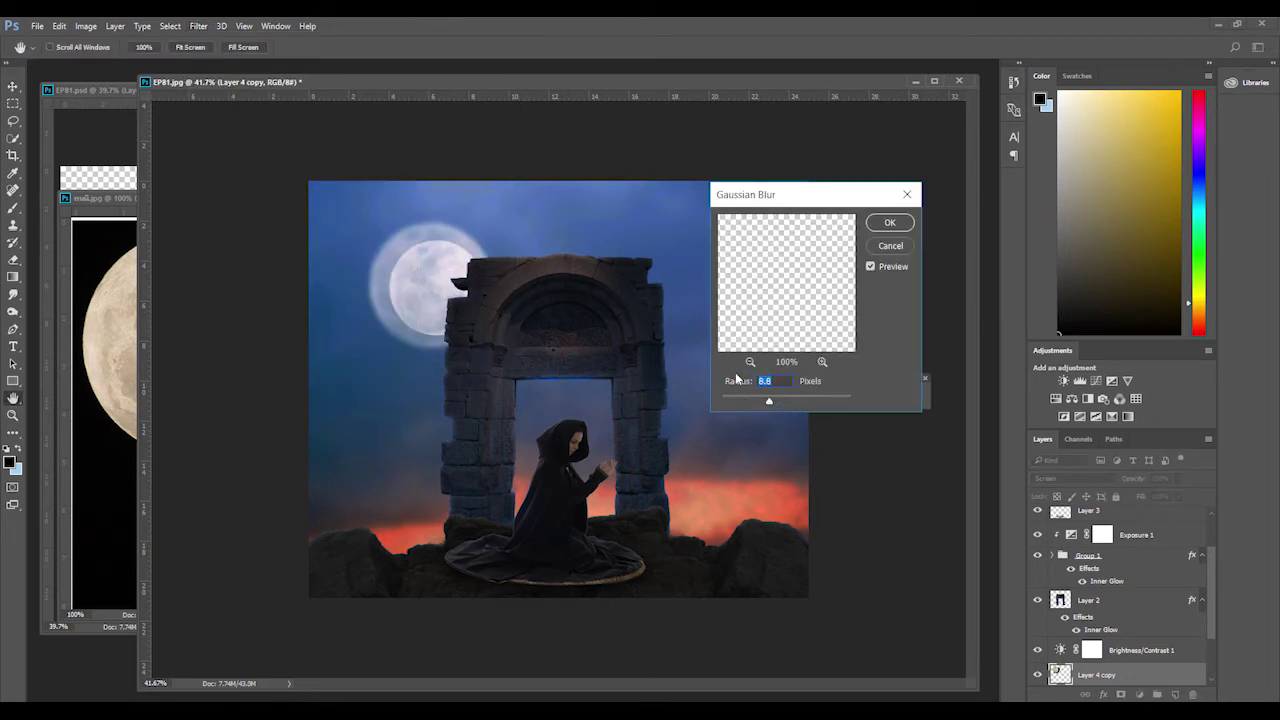
left_click(880, 225)
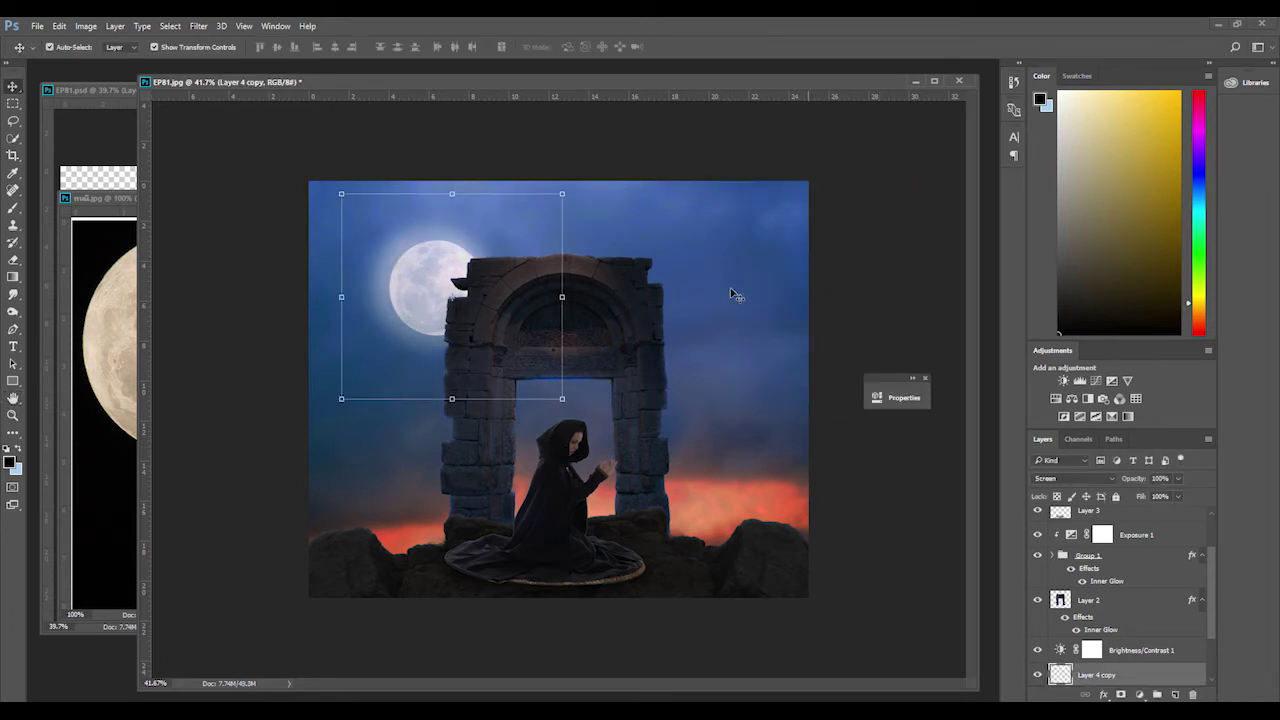
Step: Close the moon photo document without saving
key("ctrl+Tab")
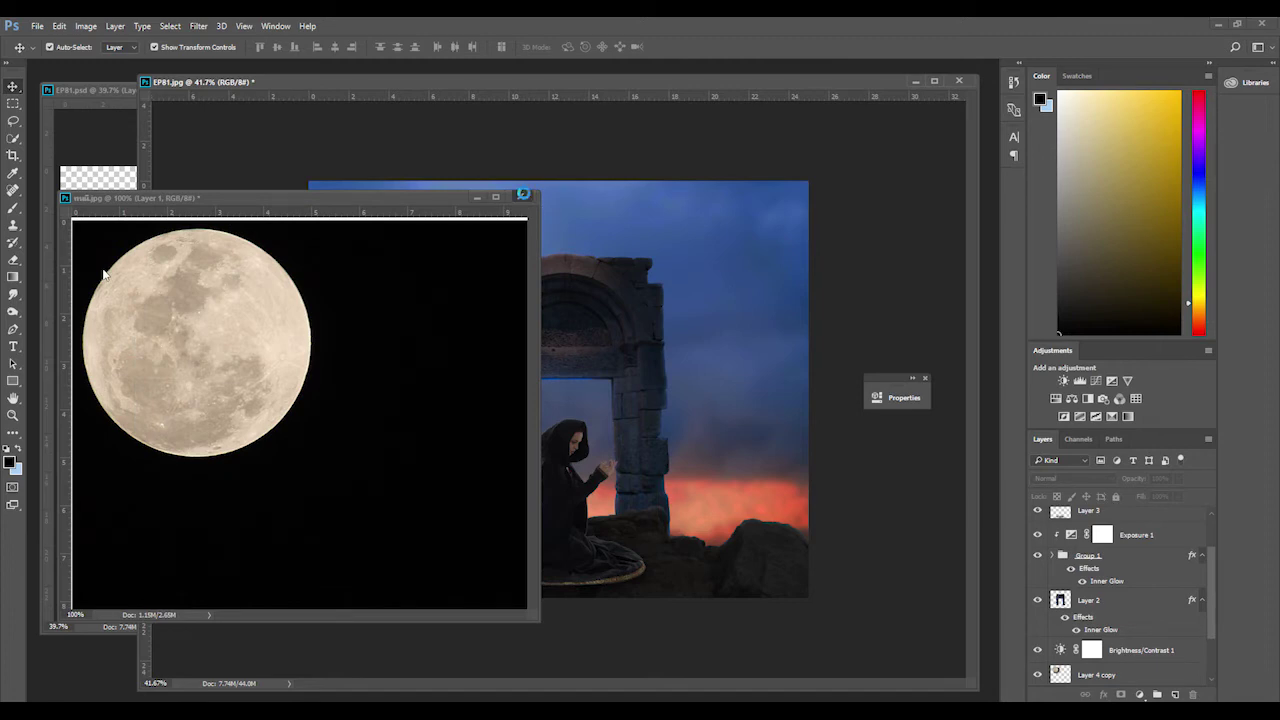
left_click(523, 195)
left_click(642, 285)
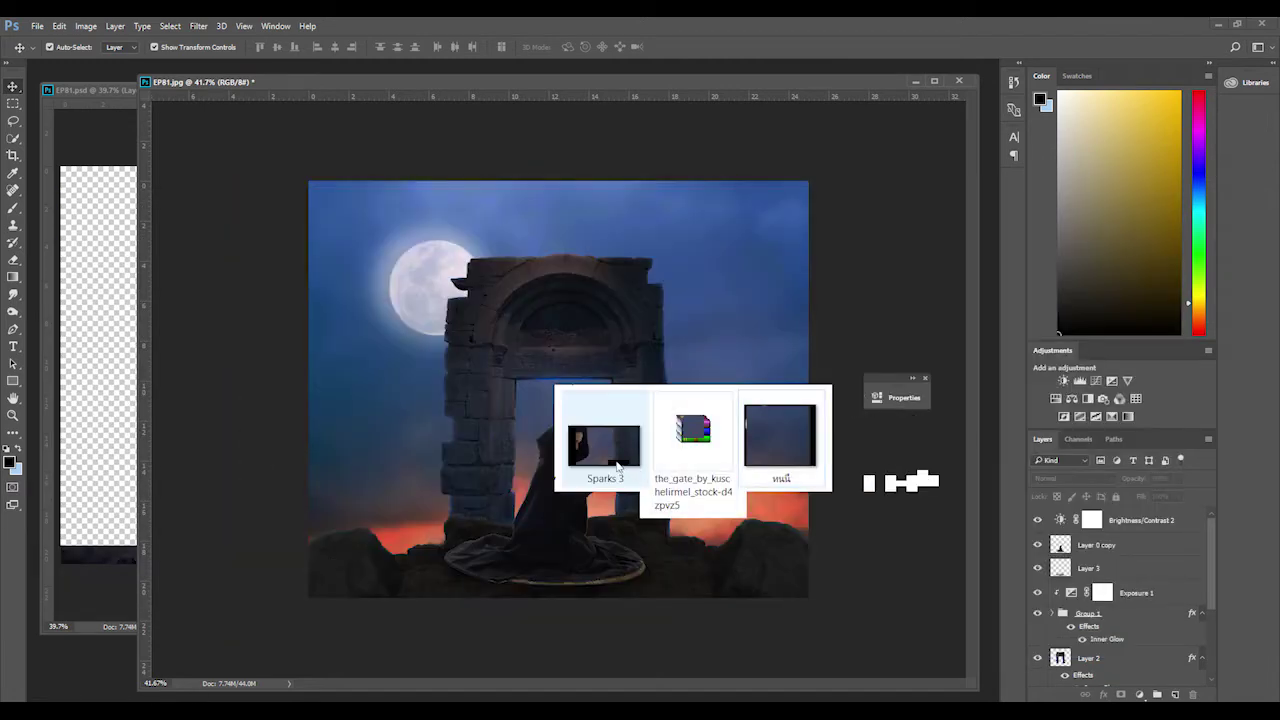
Step: Bring Sparks 3 in as Layer 5 in Screen mode, over the arch, rotated about 29°
left_click(617, 466)
left_click_drag(600, 445, 220, 586)
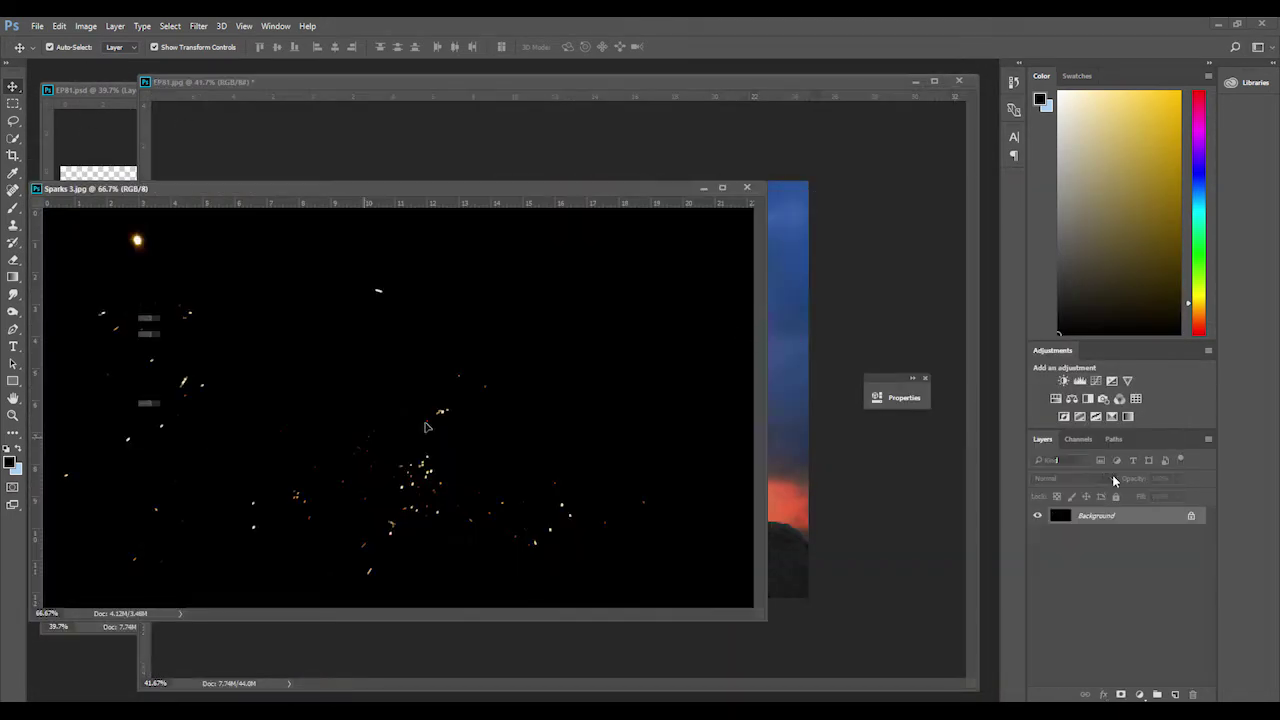
left_click(1111, 474)
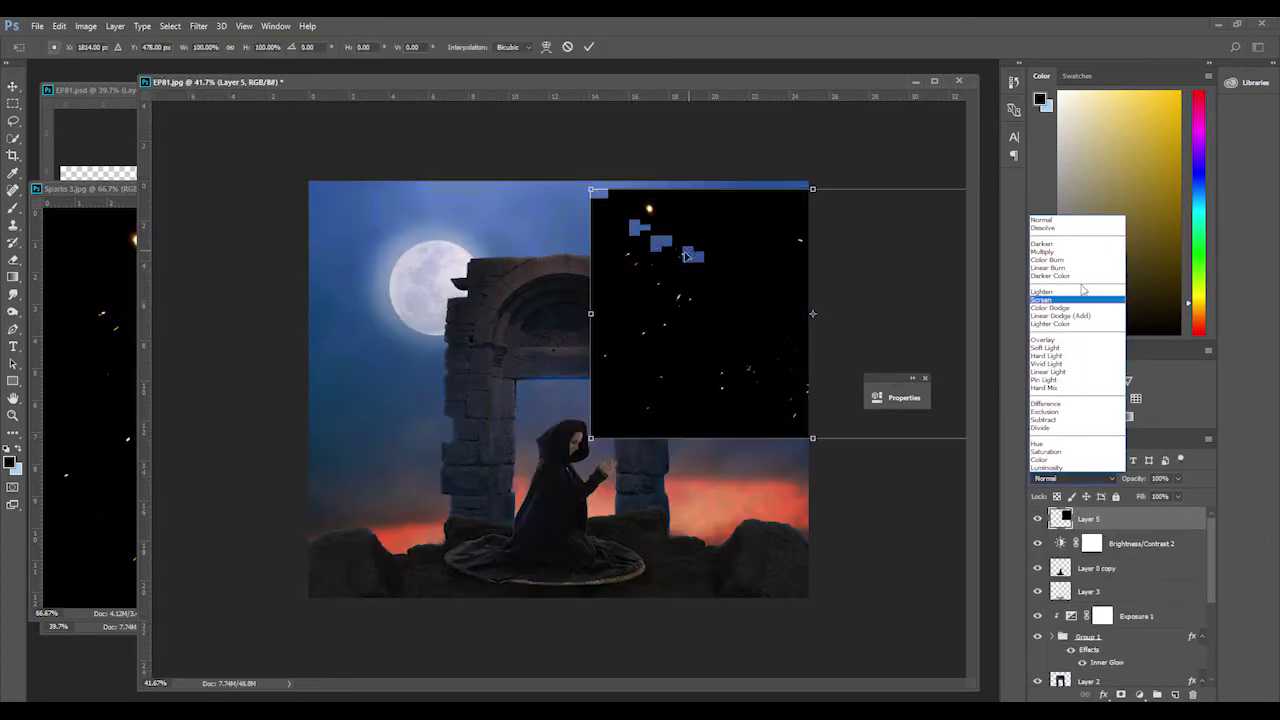
left_click(1041, 299)
left_click_drag(689, 249, 476, 291)
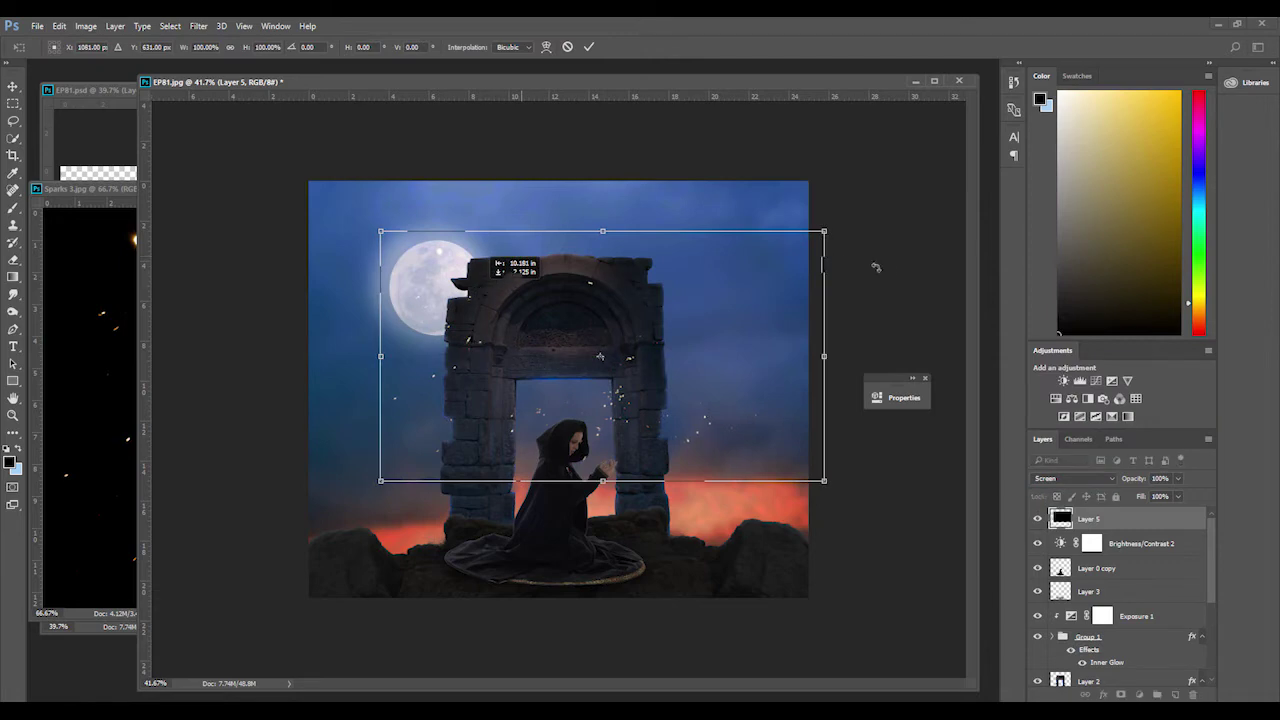
left_click_drag(874, 266, 724, 423)
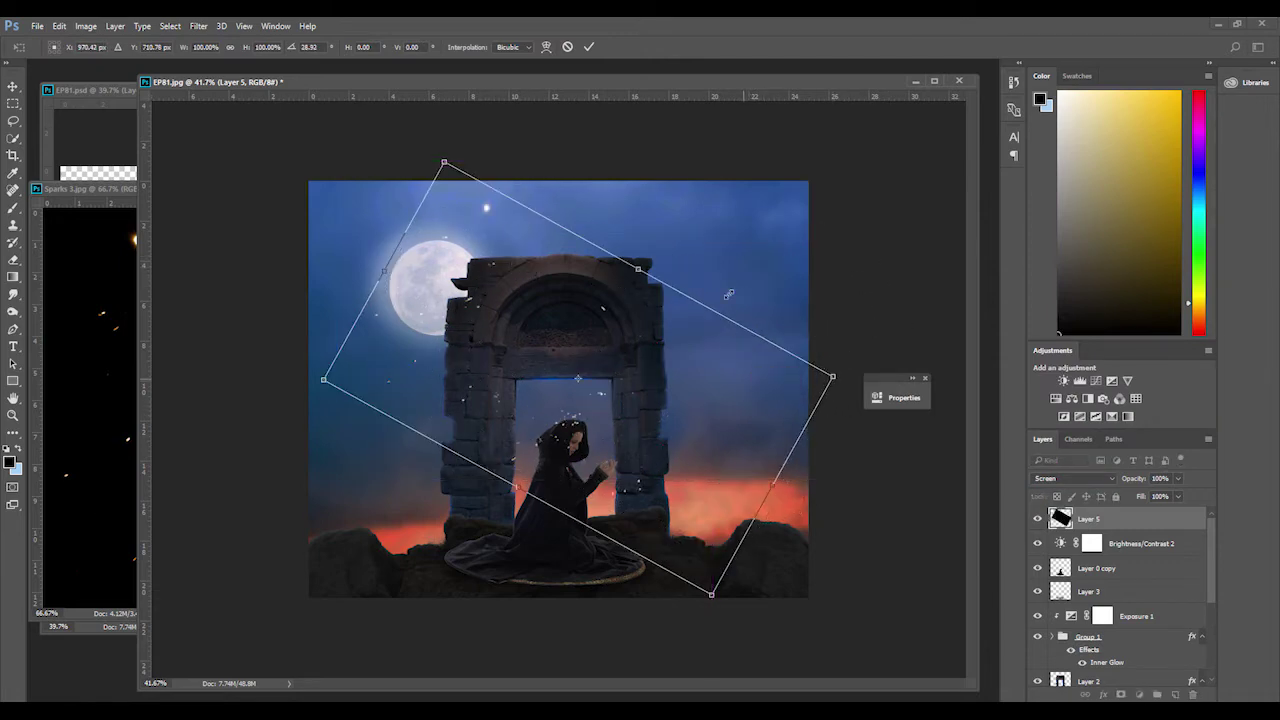
left_click(591, 46)
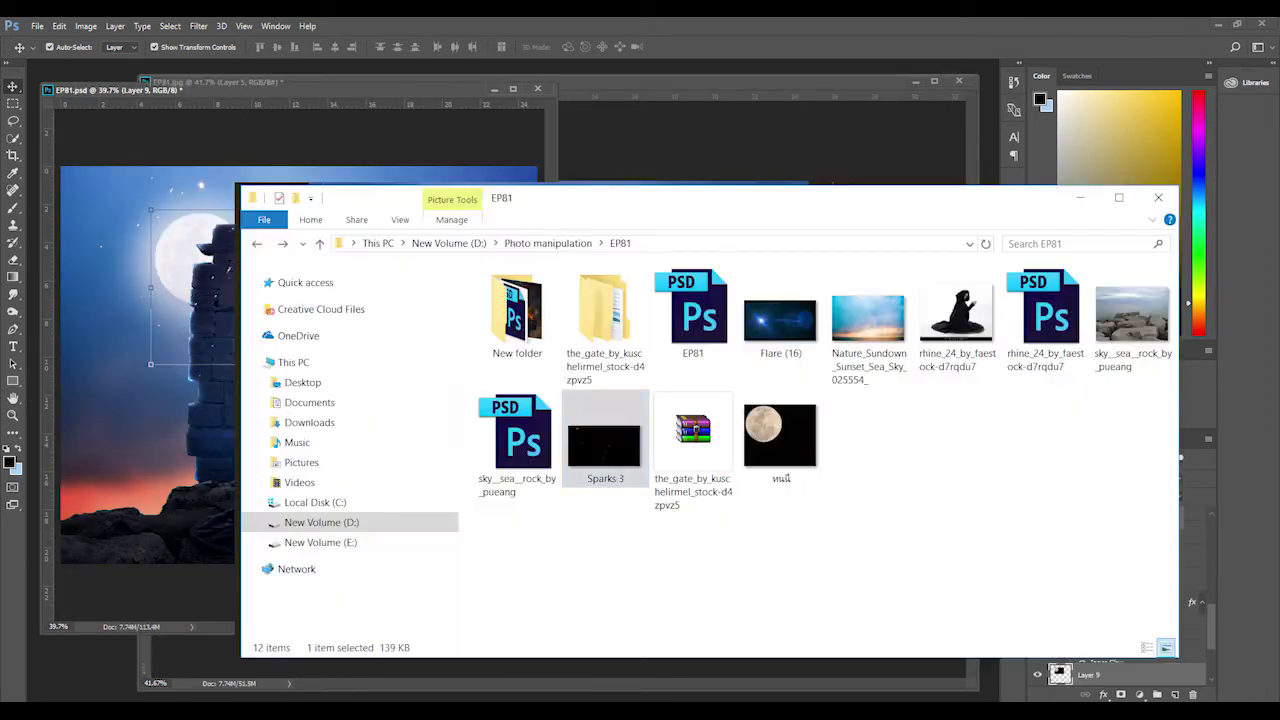
Step: Place Flare (16) flipped horizontally, scaled to about 54%, in Screen mode over the woman's hand
mouse_move(780, 318)
left_mouse_down()
mouse_move(207, 393)
mouse_move(97, 87)
mouse_move(576, 184)
left_mouse_up()
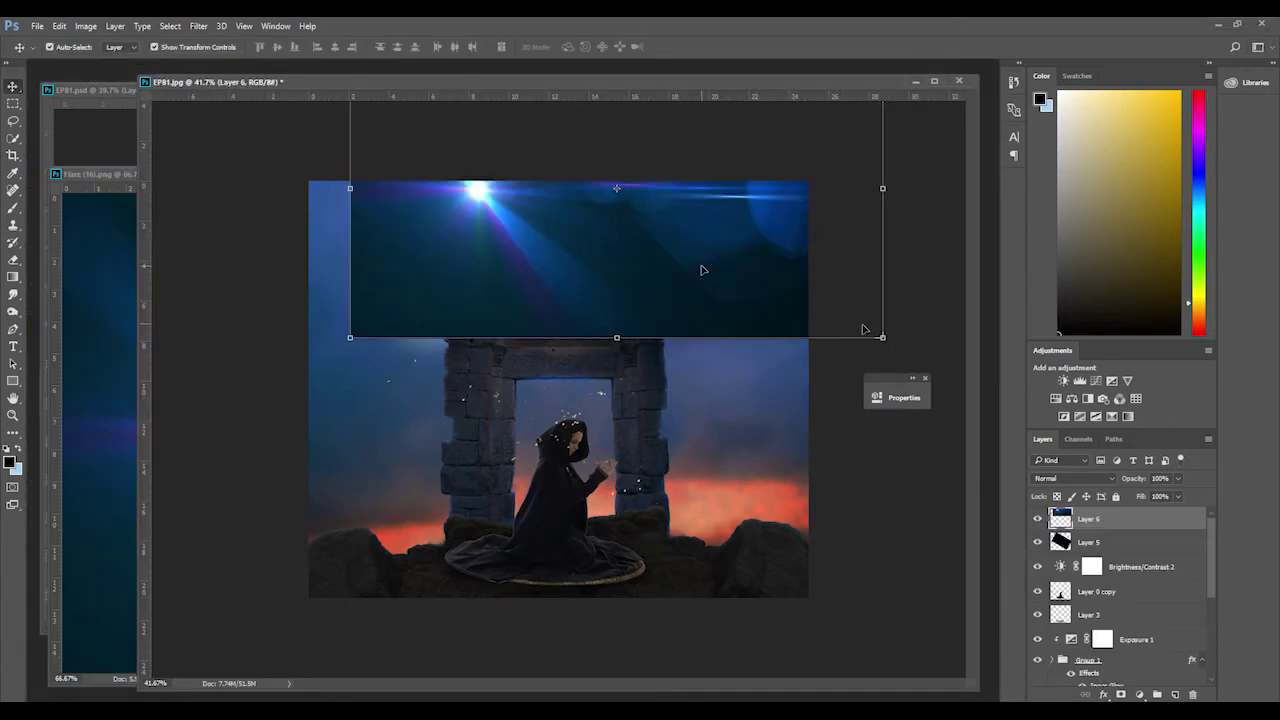
right_click(700, 266)
left_click(745, 455)
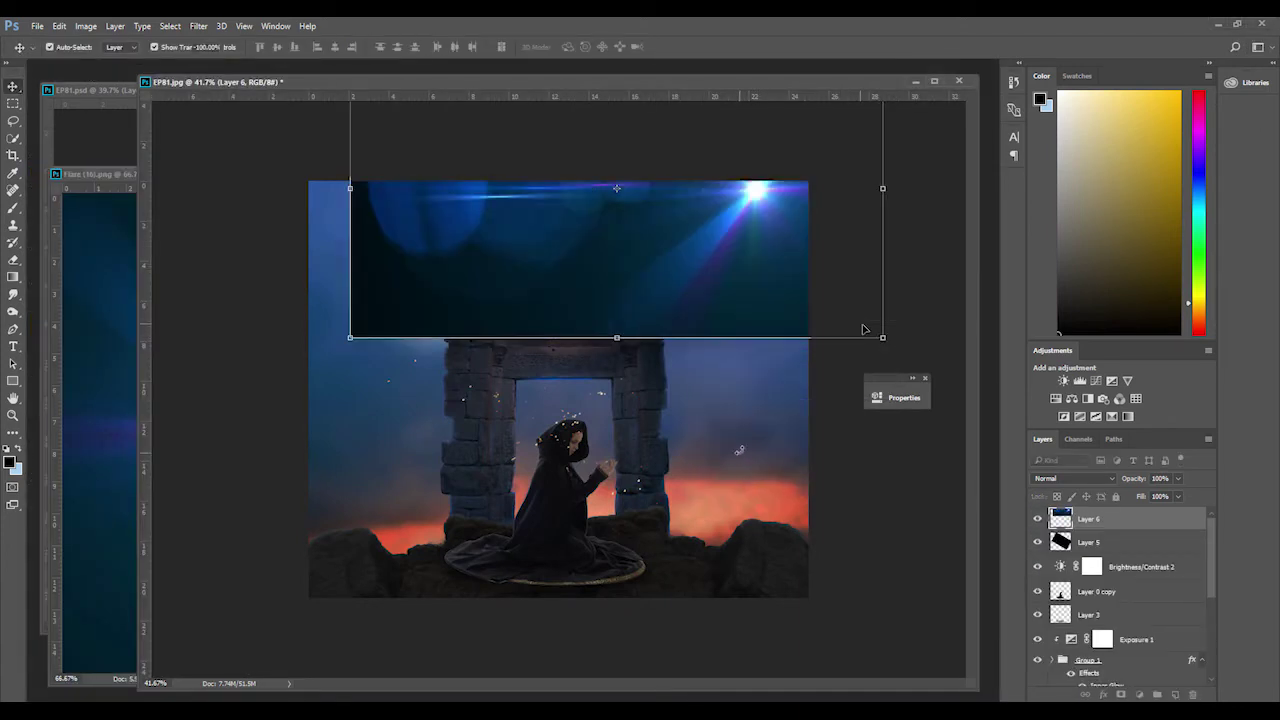
left_click_drag(748, 211, 631, 366)
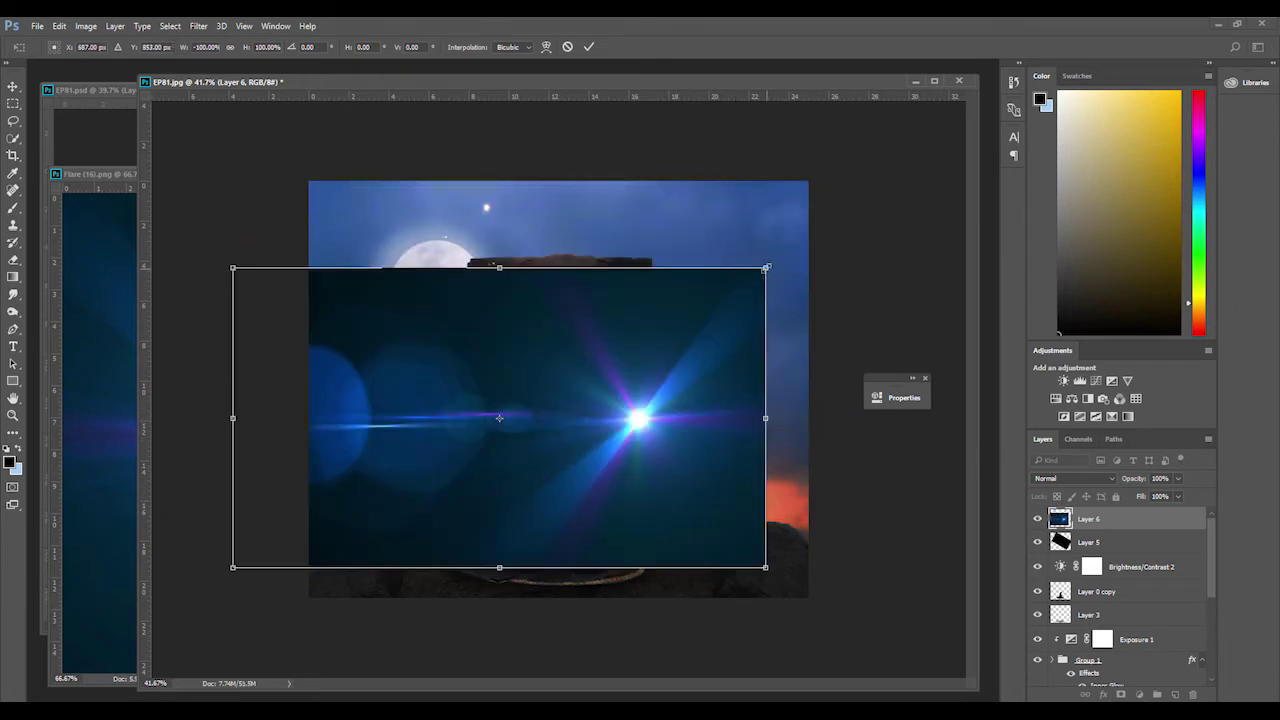
mouse_move(766, 268)
left_mouse_down()
mouse_move(686, 309)
mouse_move(766, 268)
mouse_move(687, 367)
left_mouse_up()
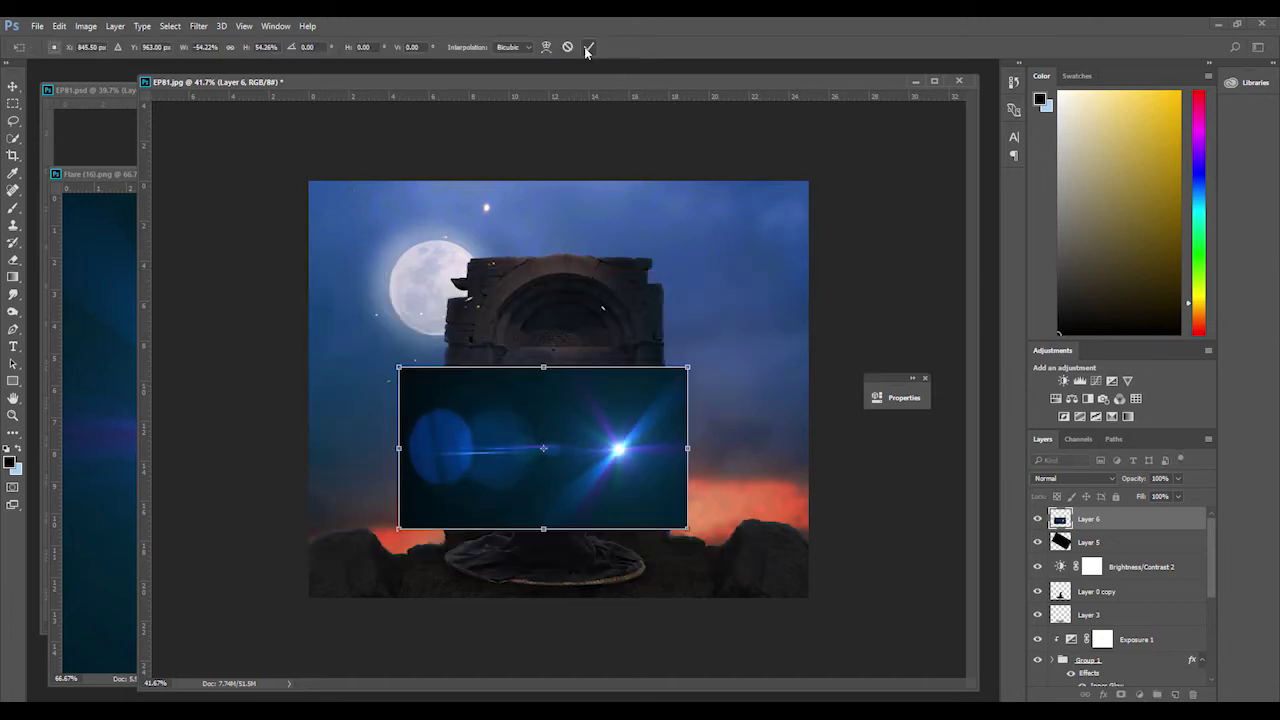
left_click(1073, 478)
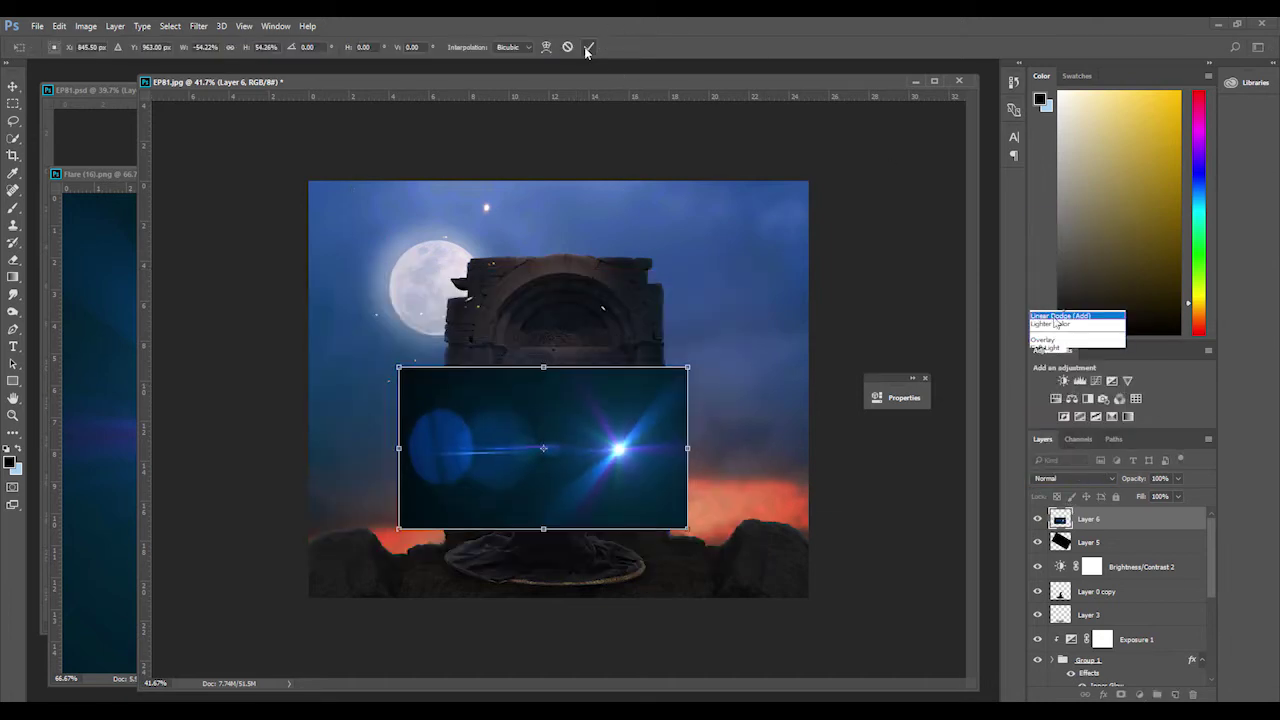
left_click(1060, 318)
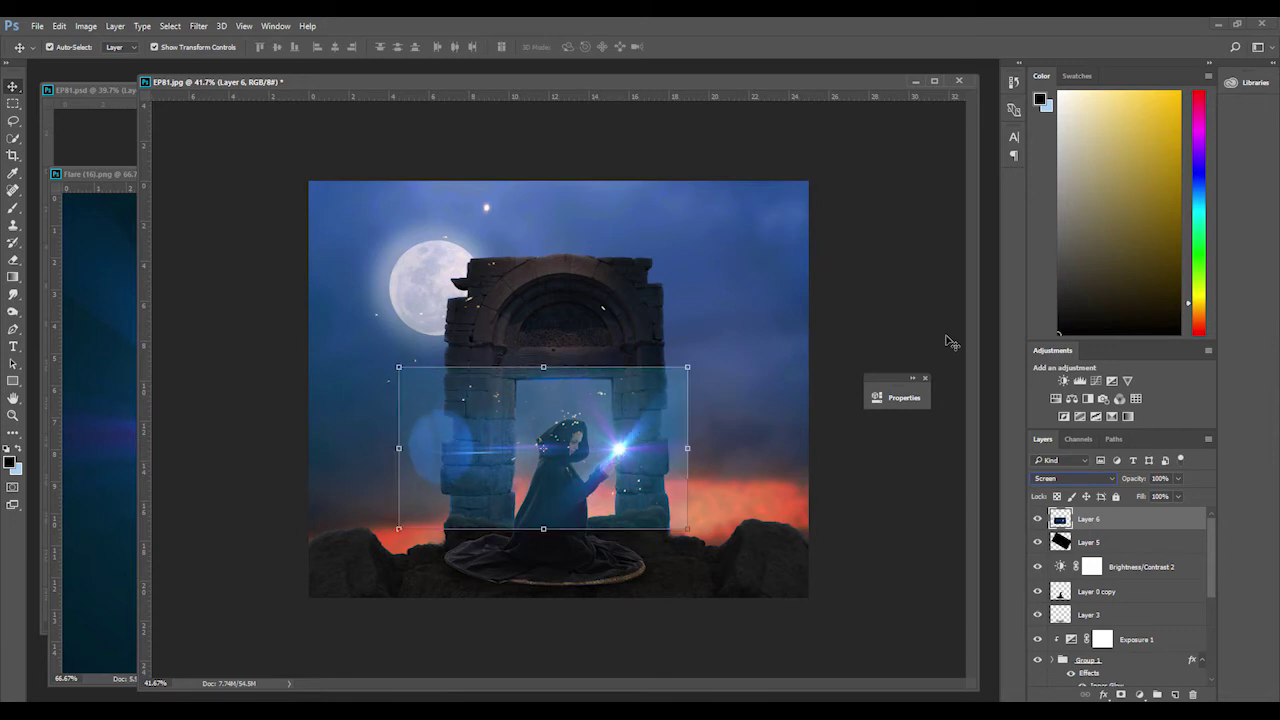
key("shift+Left")
key("shift+Left")
key("shift+Left")
key("shift+Down")
key("shift+Down")
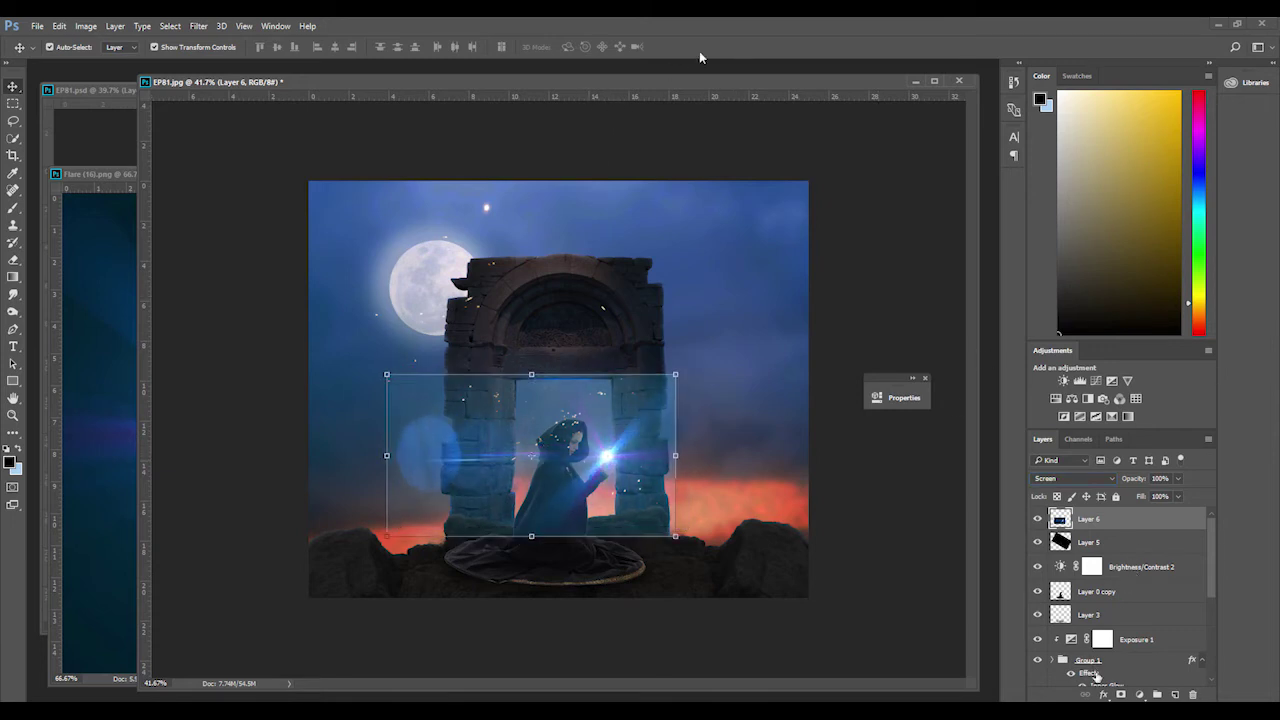
Step: Add a layer mask to the flare and paint black to hide glow off the arch and figure
left_click(1122, 694)
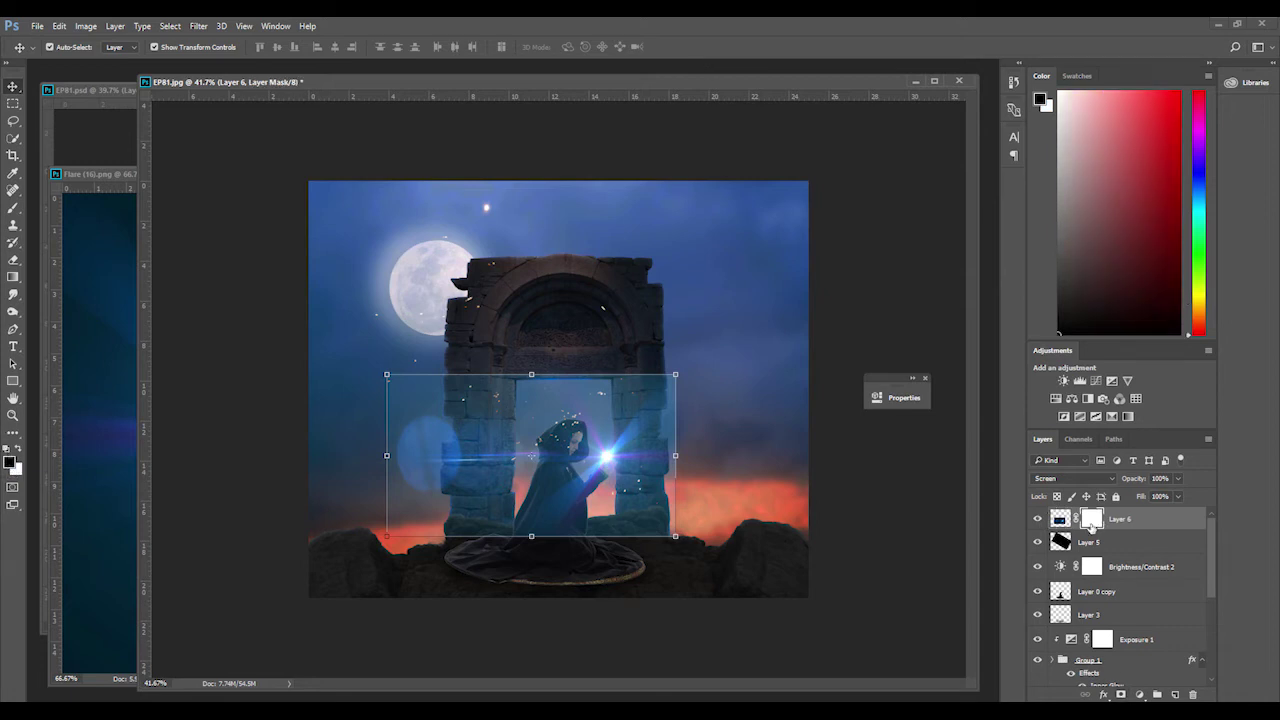
left_click(16, 209)
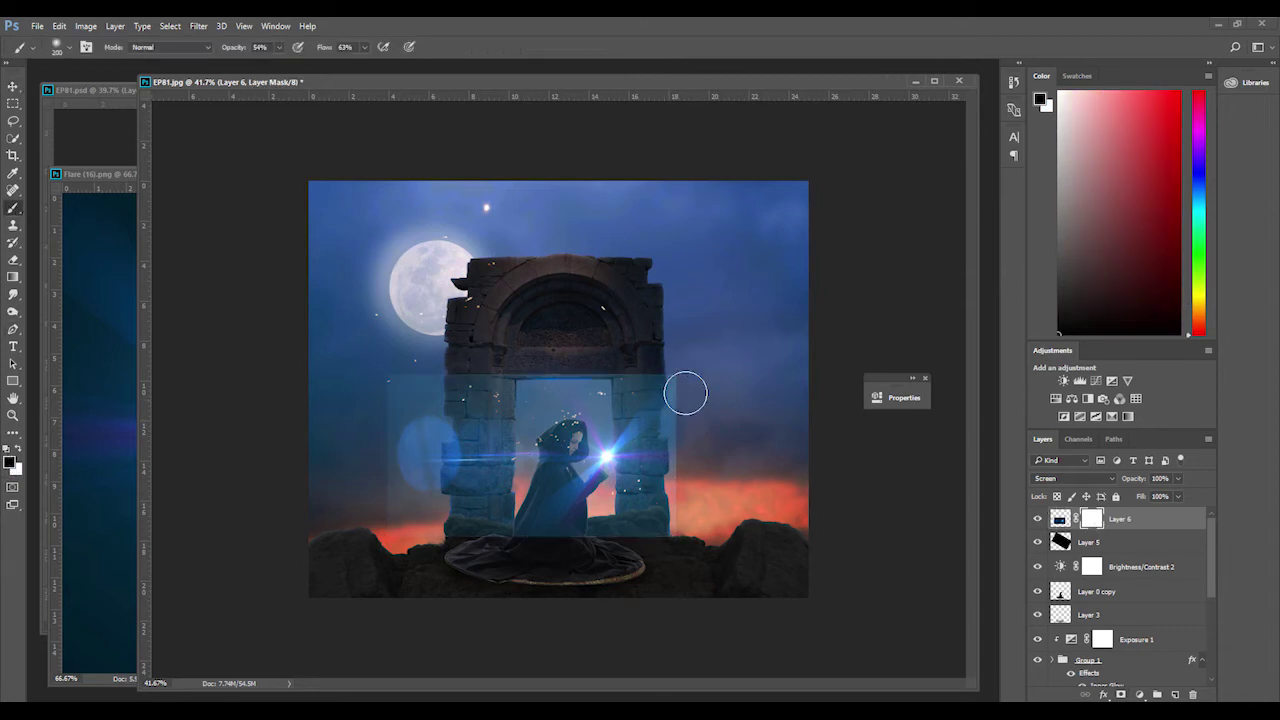
left_click(695, 333)
key("bracketright")
key("bracketright")
key("bracketright")
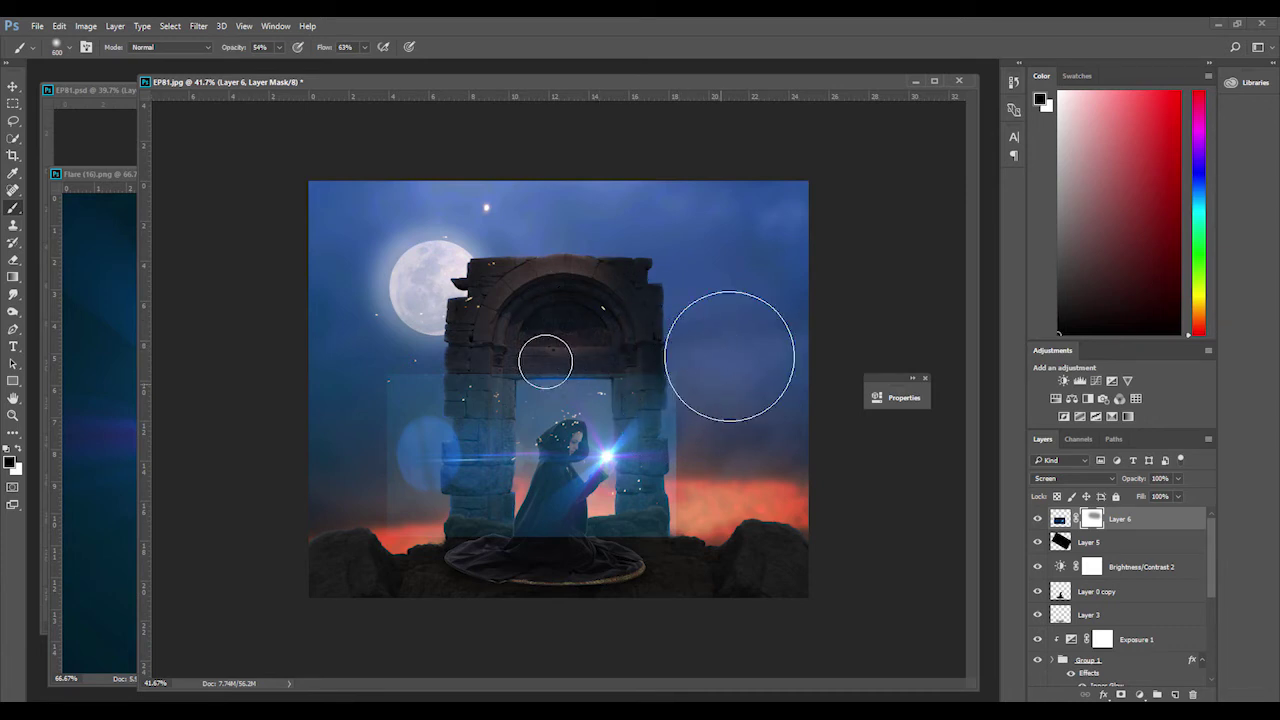
mouse_move(448, 366)
left_mouse_down()
mouse_move(400, 394)
mouse_move(408, 506)
mouse_move(435, 535)
mouse_move(523, 537)
mouse_move(671, 508)
mouse_move(686, 520)
mouse_move(650, 583)
left_mouse_up()
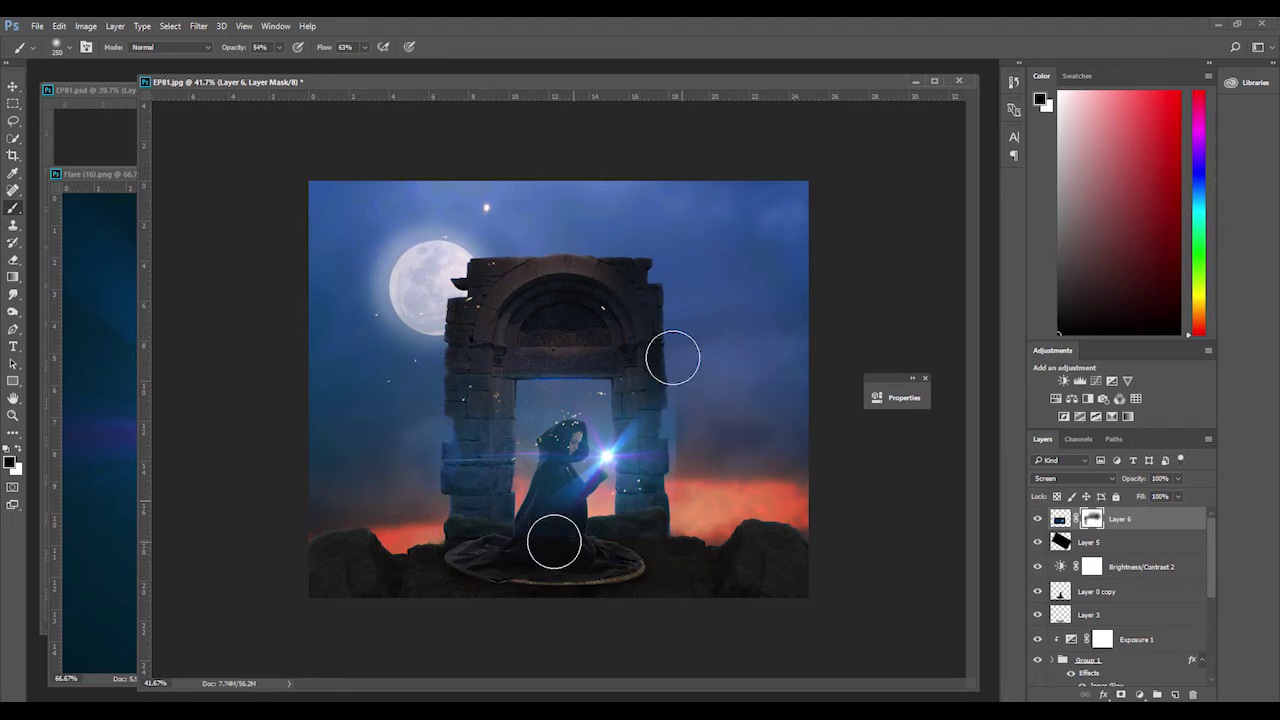
mouse_move(580, 523)
left_mouse_down()
mouse_move(578, 450)
mouse_move(557, 471)
mouse_move(570, 430)
mouse_move(643, 491)
mouse_move(685, 403)
left_mouse_up()
left_click_drag(575, 460, 529, 557)
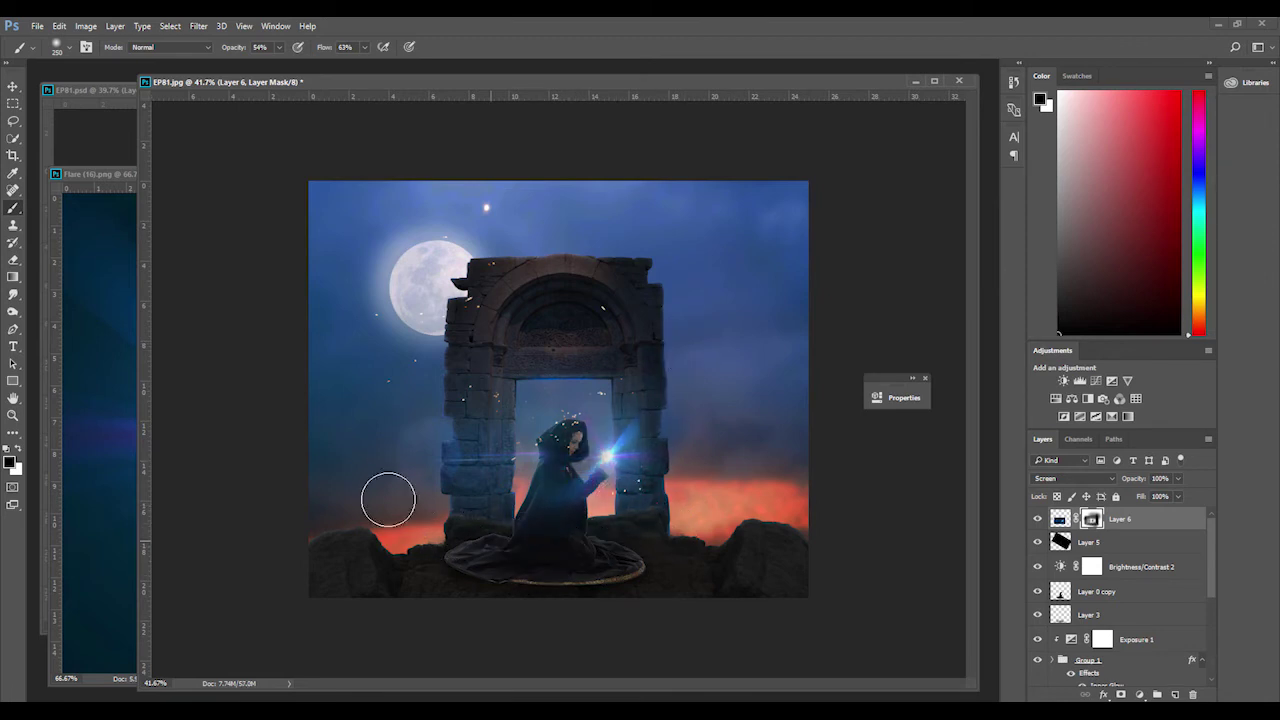
mouse_move(651, 420)
left_mouse_down()
mouse_move(643, 431)
mouse_move(663, 466)
mouse_move(644, 452)
mouse_move(663, 349)
mouse_move(651, 443)
mouse_move(668, 508)
left_mouse_up()
mouse_move(653, 440)
left_mouse_down()
mouse_move(563, 522)
mouse_move(584, 543)
left_mouse_up()
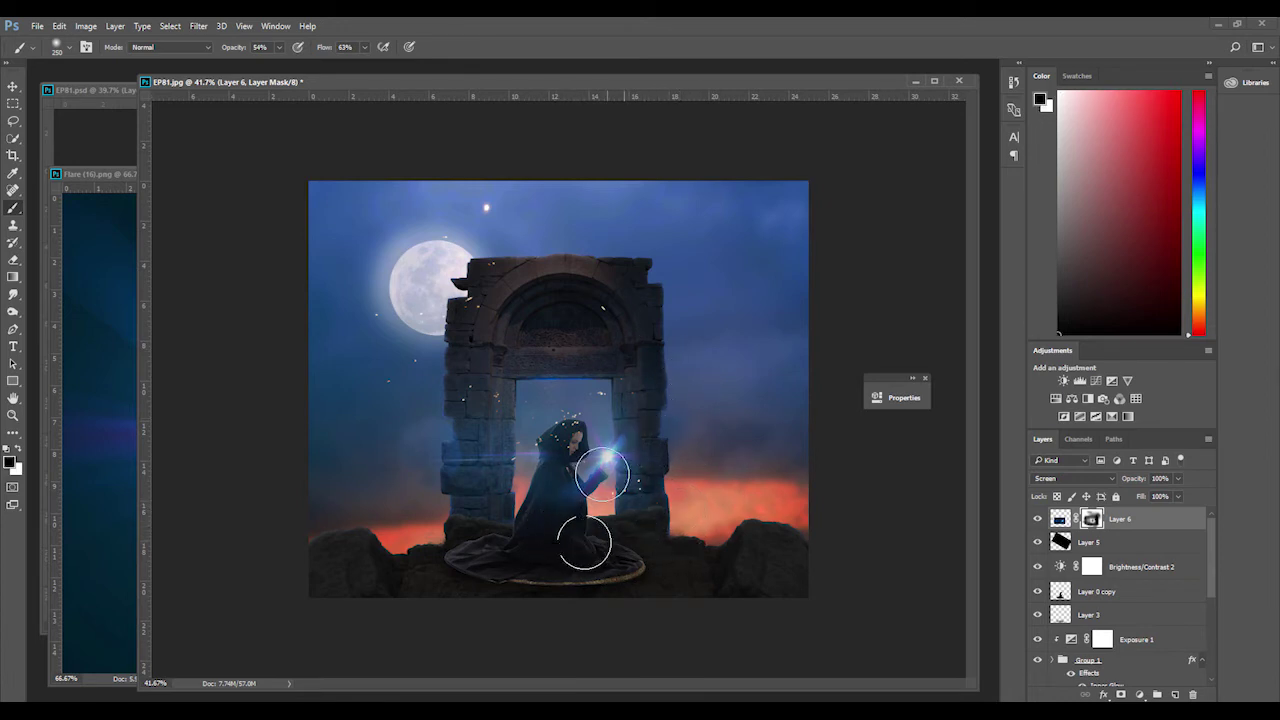
Step: Restore the glow around the hand with white, then dim the pillar's right edge with black
key("x")
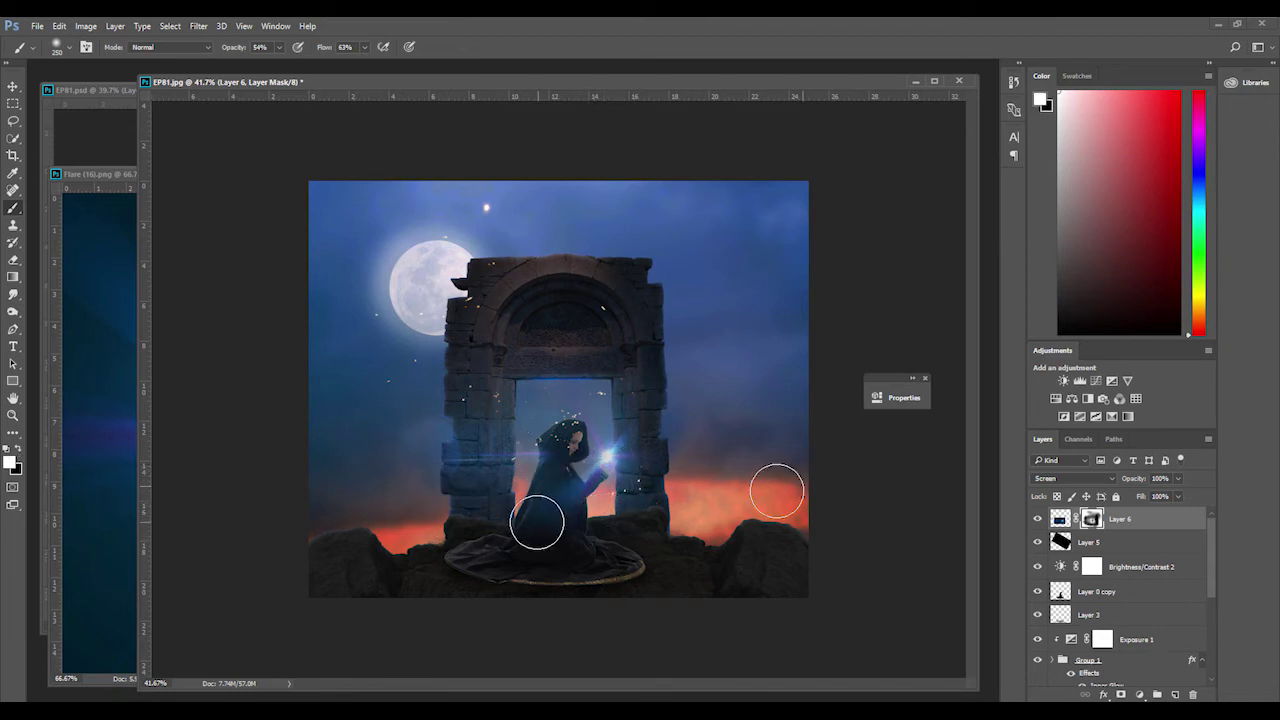
left_click_drag(660, 446, 570, 515)
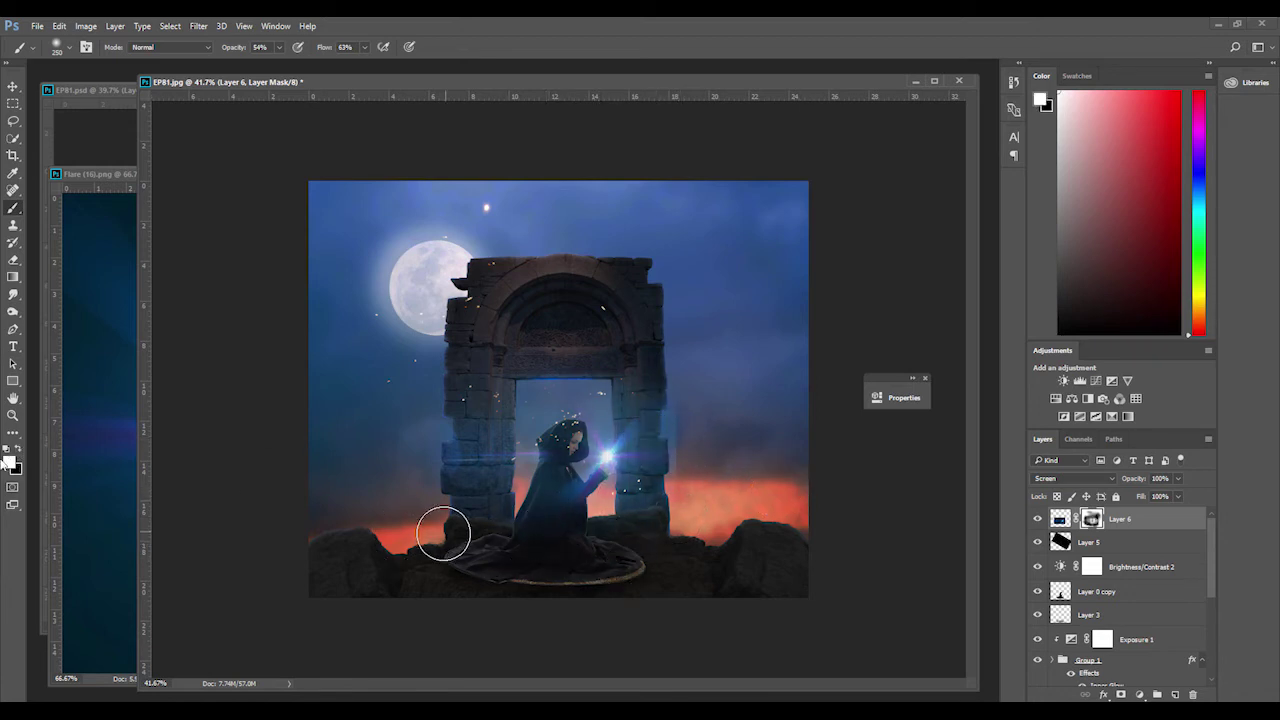
key("x")
mouse_move(711, 411)
left_mouse_down()
mouse_move(651, 429)
mouse_move(671, 374)
left_mouse_up()
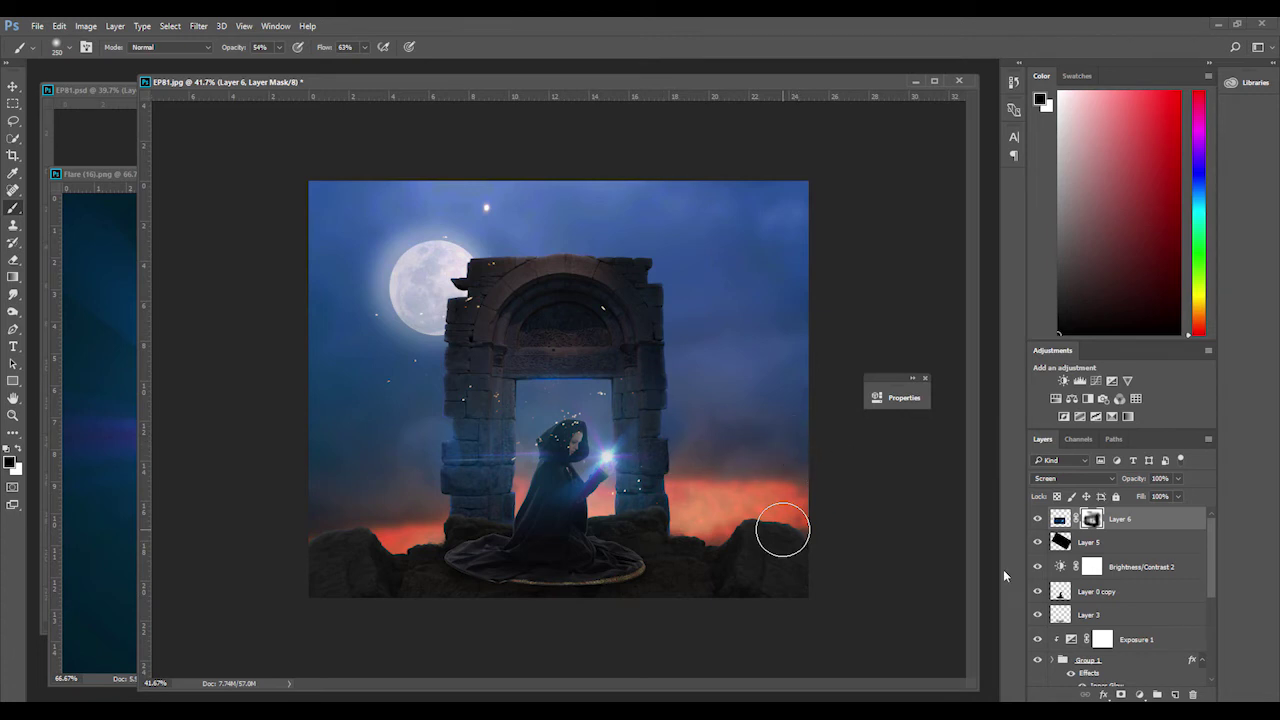
Step: Paint black on Exposure 1's layer mask over the kneeling figure with a large soft brush
scroll(1122, 598, "down", 3)
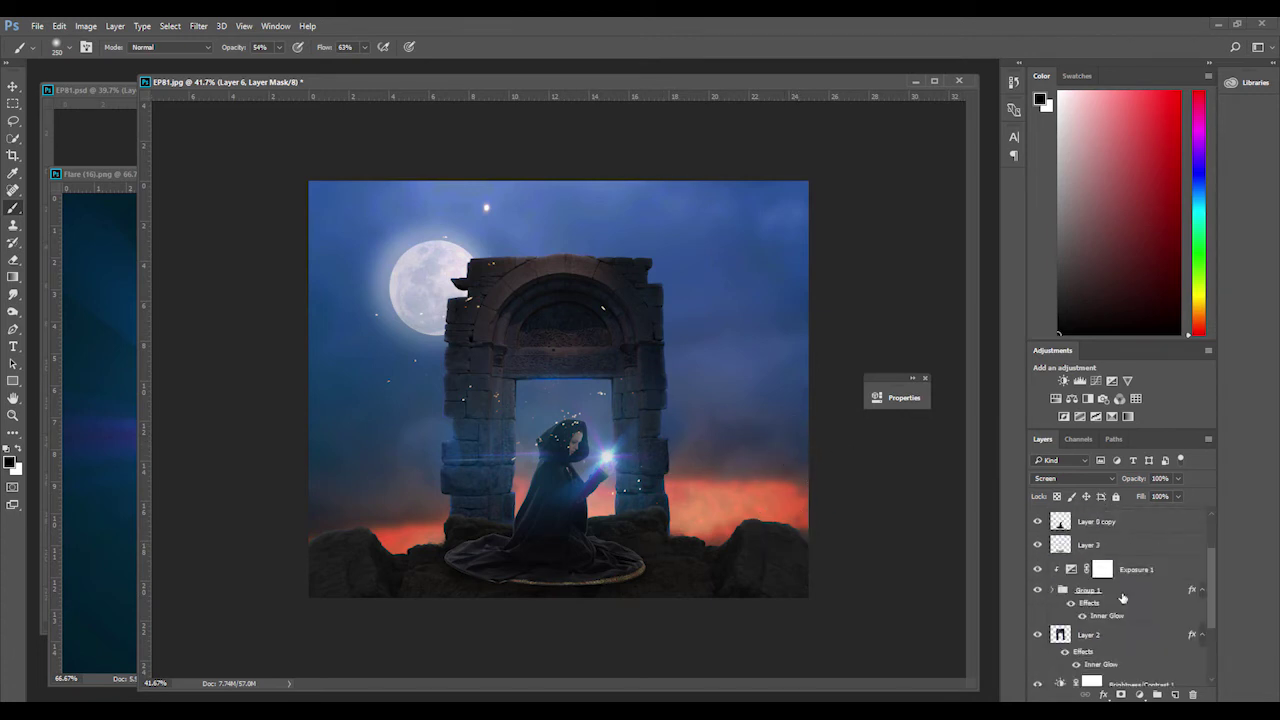
left_click_drag(1075, 584, 1037, 553)
scroll(1046, 554, "down", 1)
left_click(1046, 554)
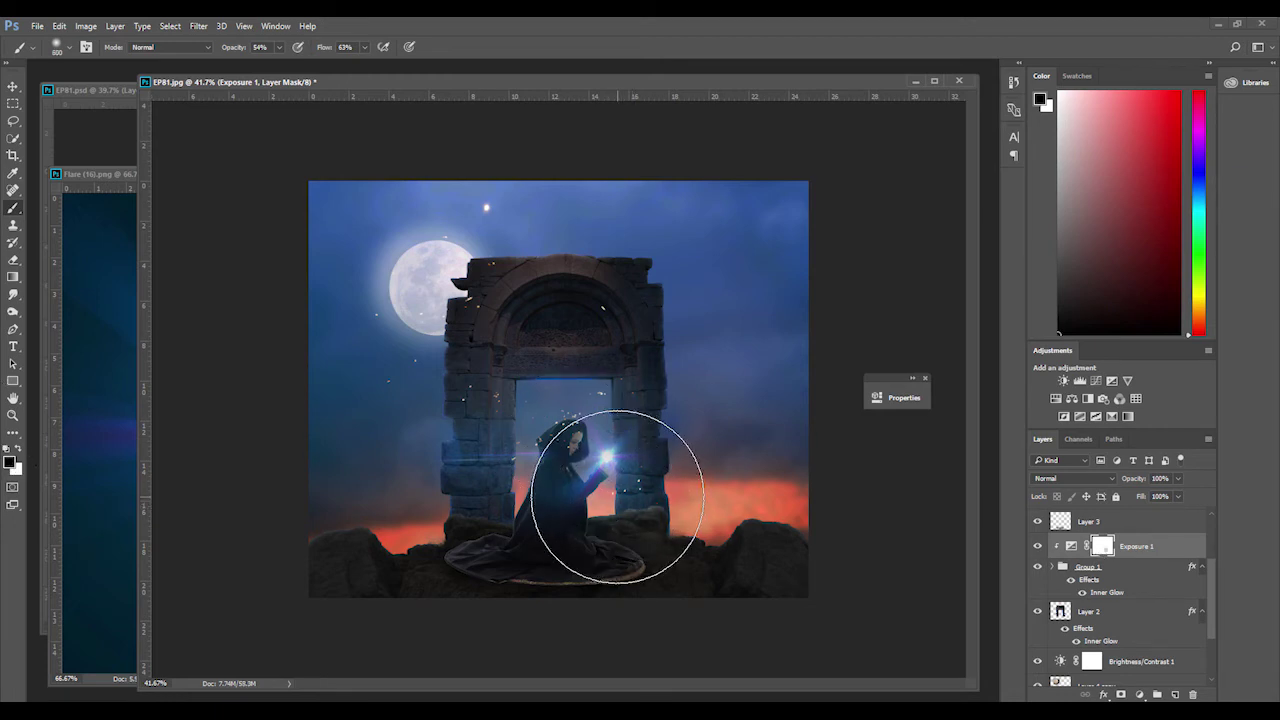
left_click_drag(617, 472, 393, 512)
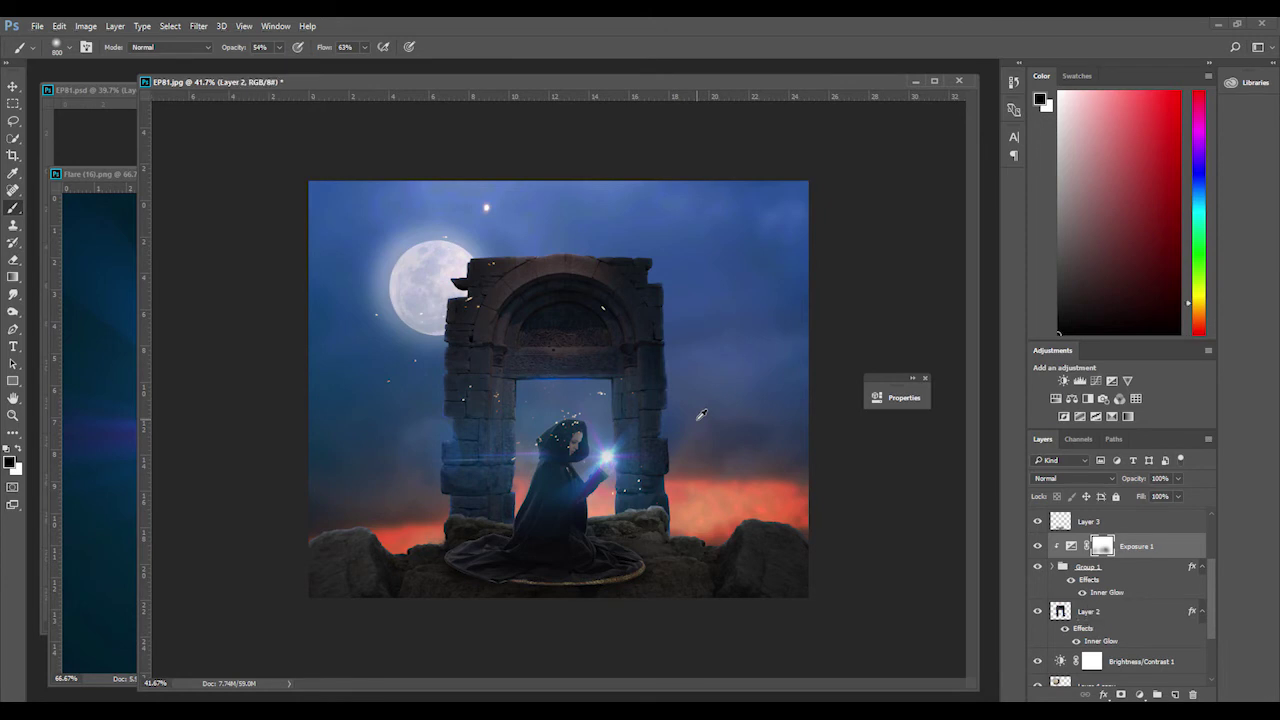
Step: Give Layer 2's Inner Glow 71% opacity and a pale blue #9bbdec colour
double_click(1100, 641)
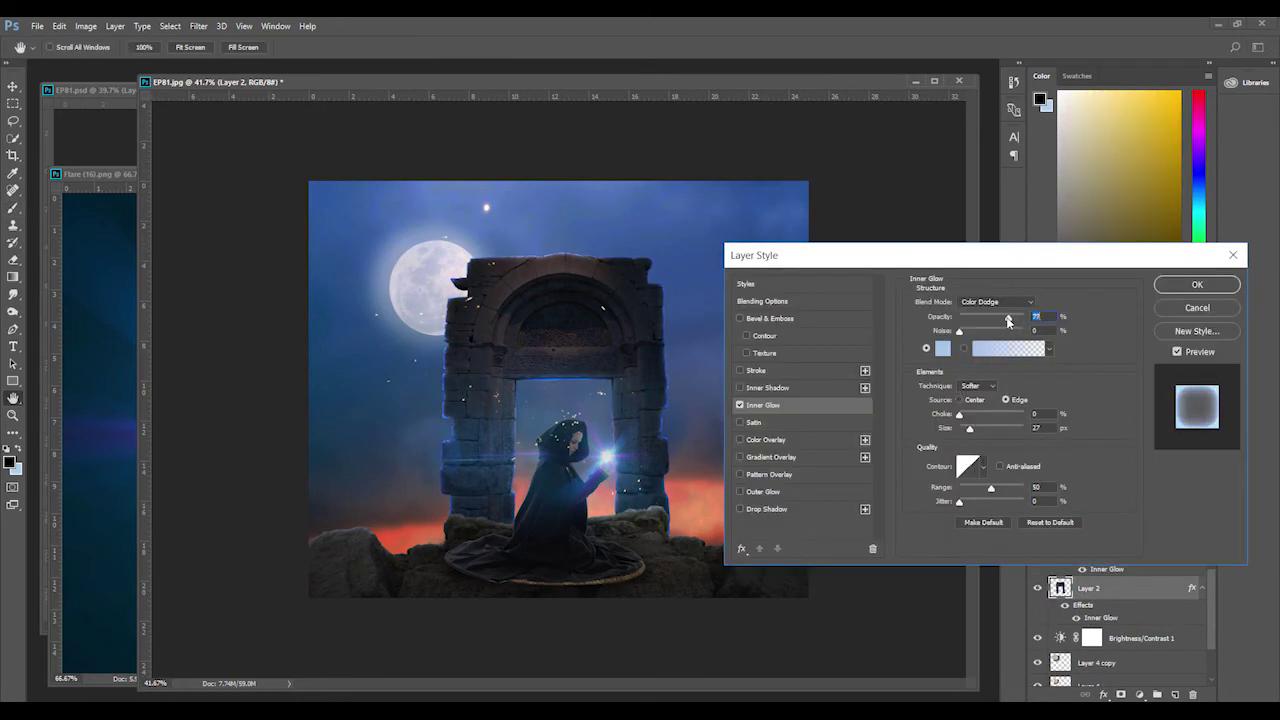
left_click_drag(1013, 321, 1004, 321)
left_click(943, 348)
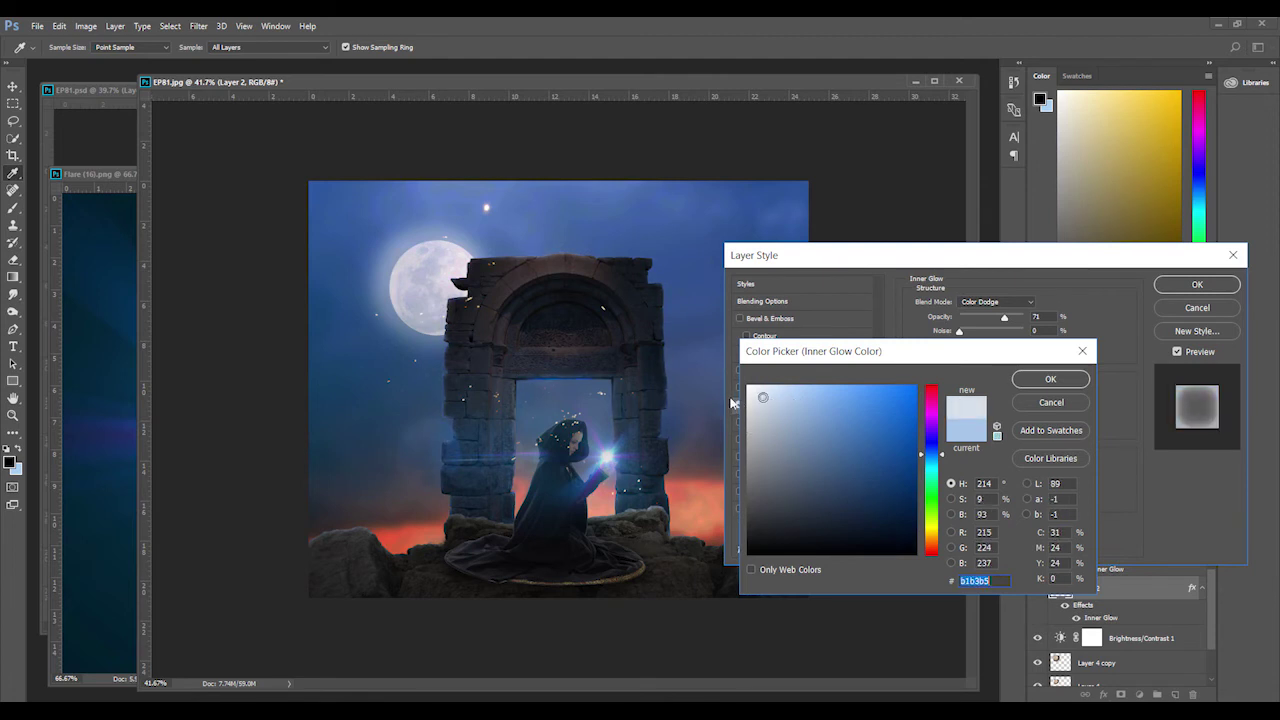
left_click(795, 398)
left_click(750, 433)
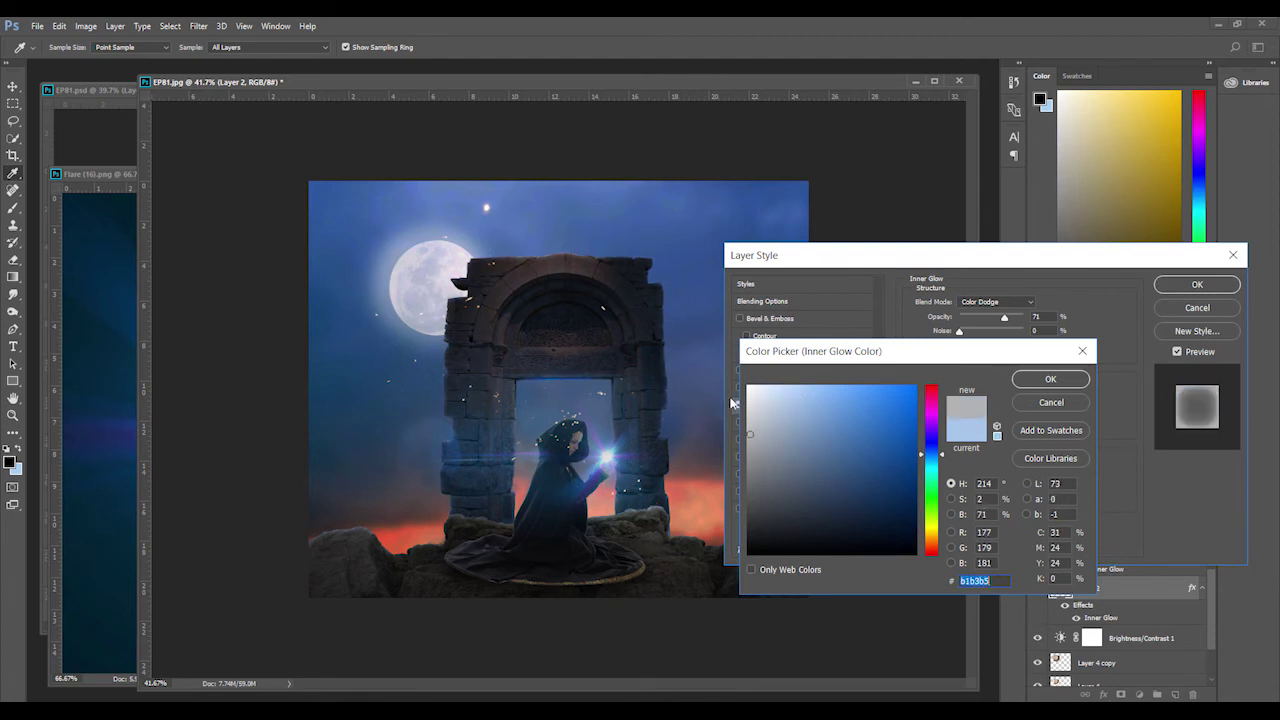
left_click(805, 398)
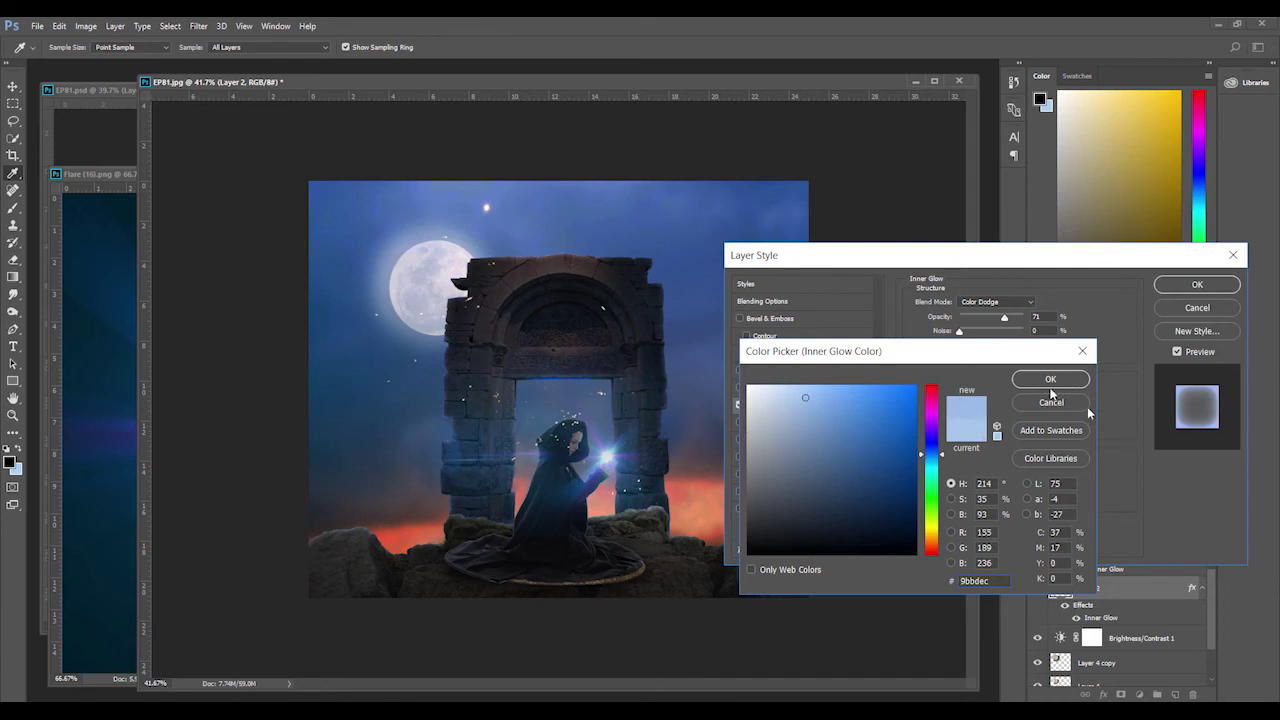
key("Return")
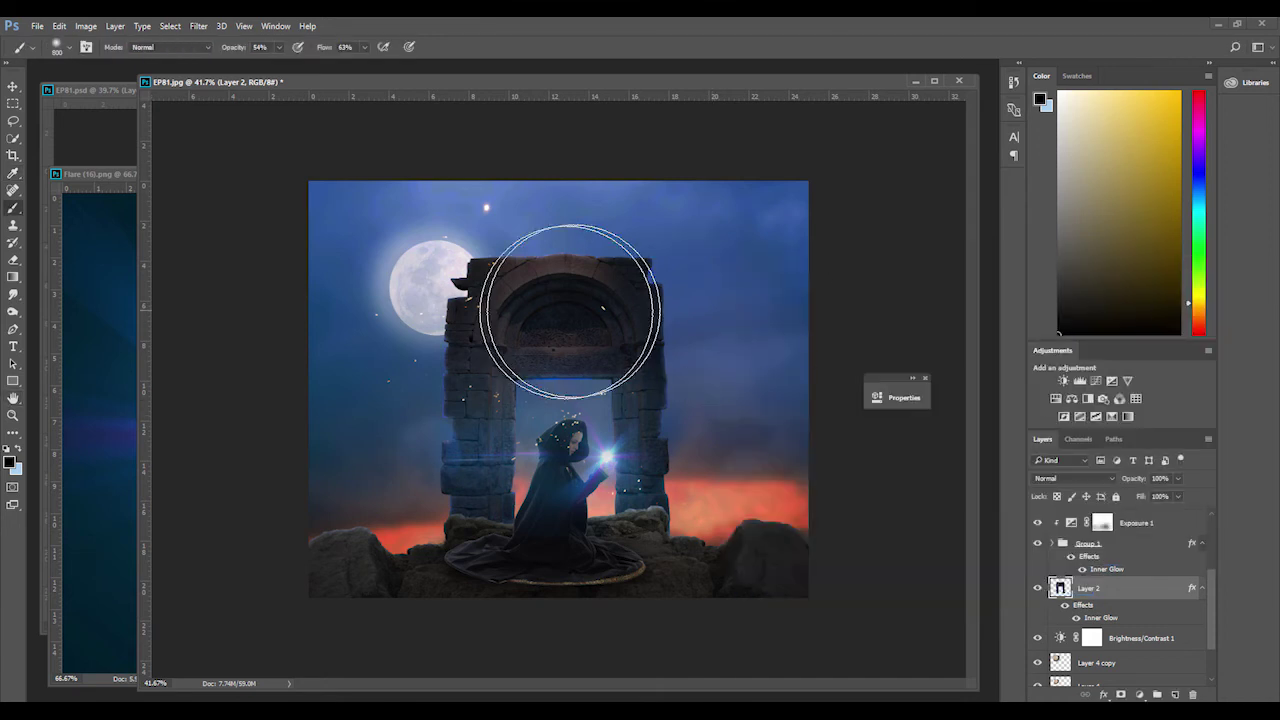
Step: Lower the scene's vibrance with a Vibrance adjustment layer, then start a Color Balance layer
left_click_drag(1089, 556, 1094, 550)
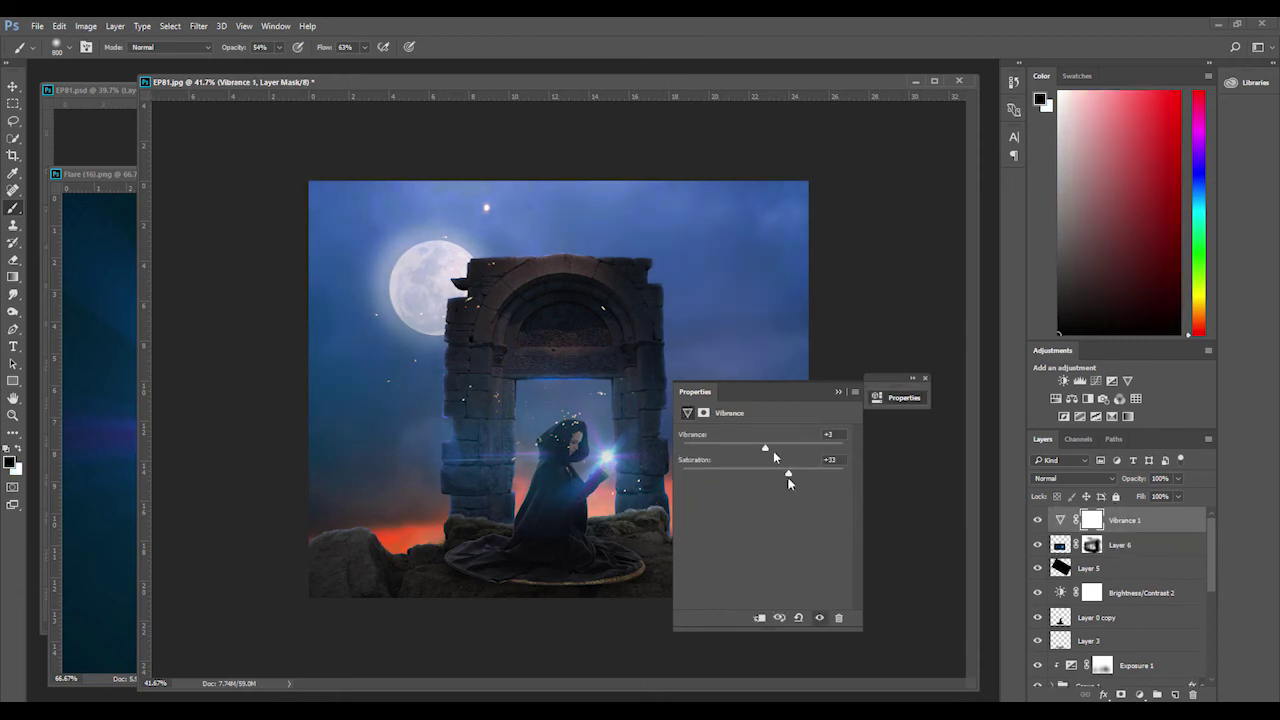
left_click_drag(765, 448, 746, 448)
left_click(1139, 694)
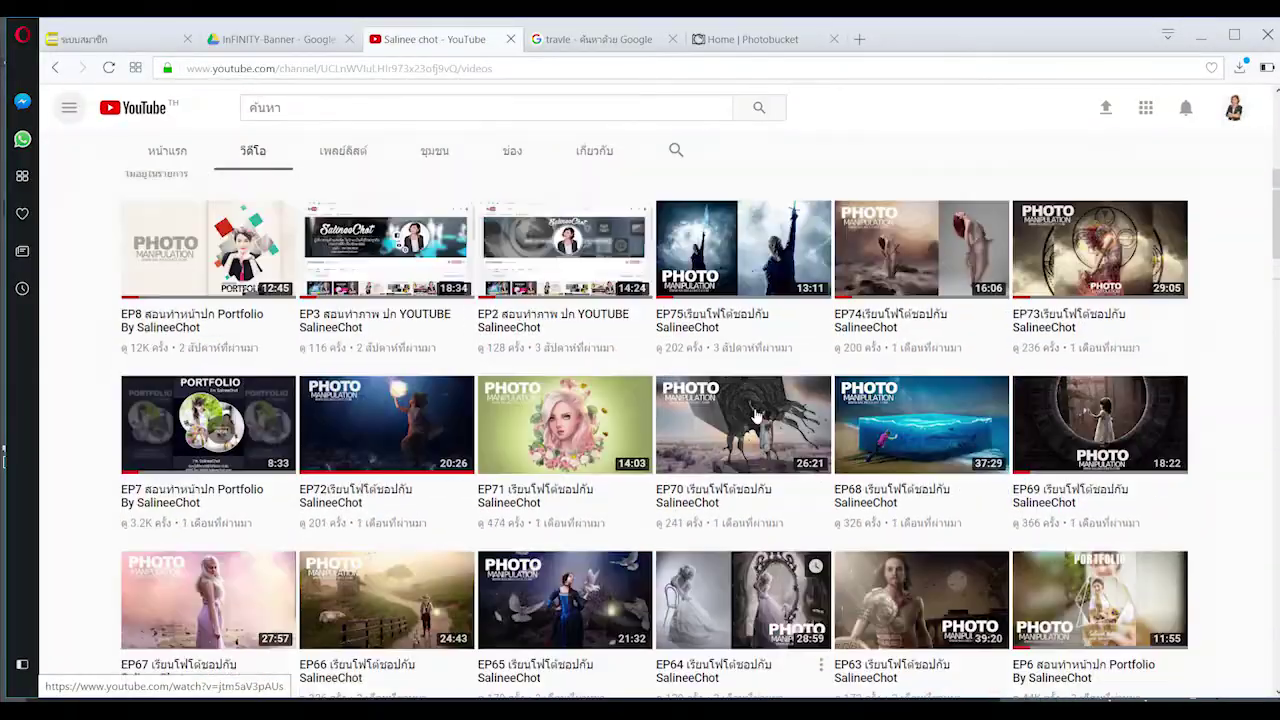
Step: Scroll the YouTube channel's Videos page up to bring the banner into view
scroll(756, 415, "up", 3)
scroll(756, 415, "up", 2)
scroll(760, 410, "down", 2)
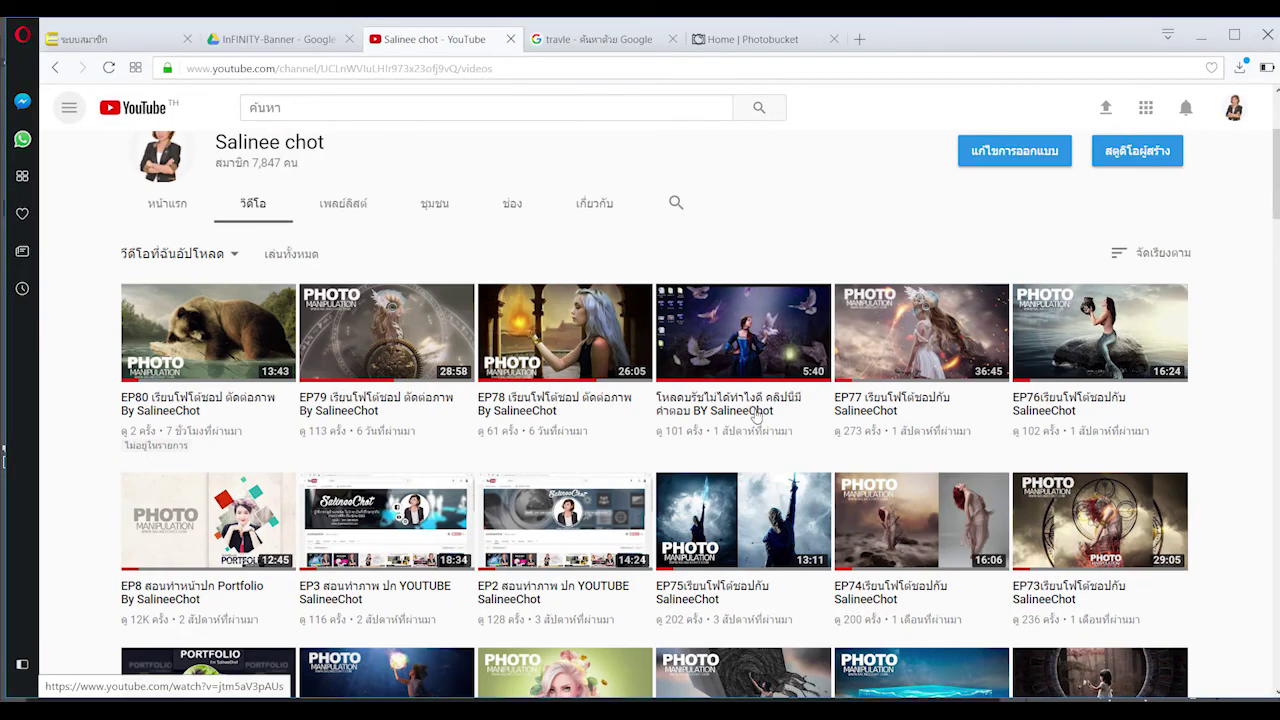
scroll(756, 415, "up", 2)
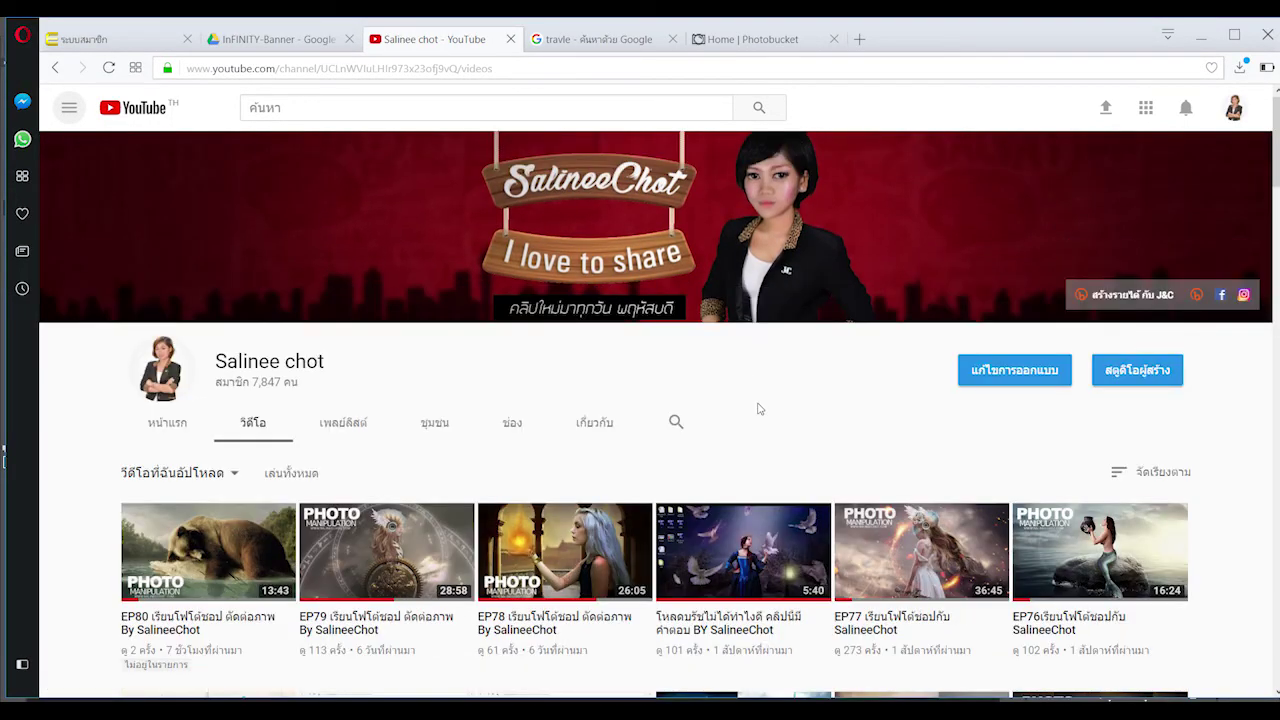